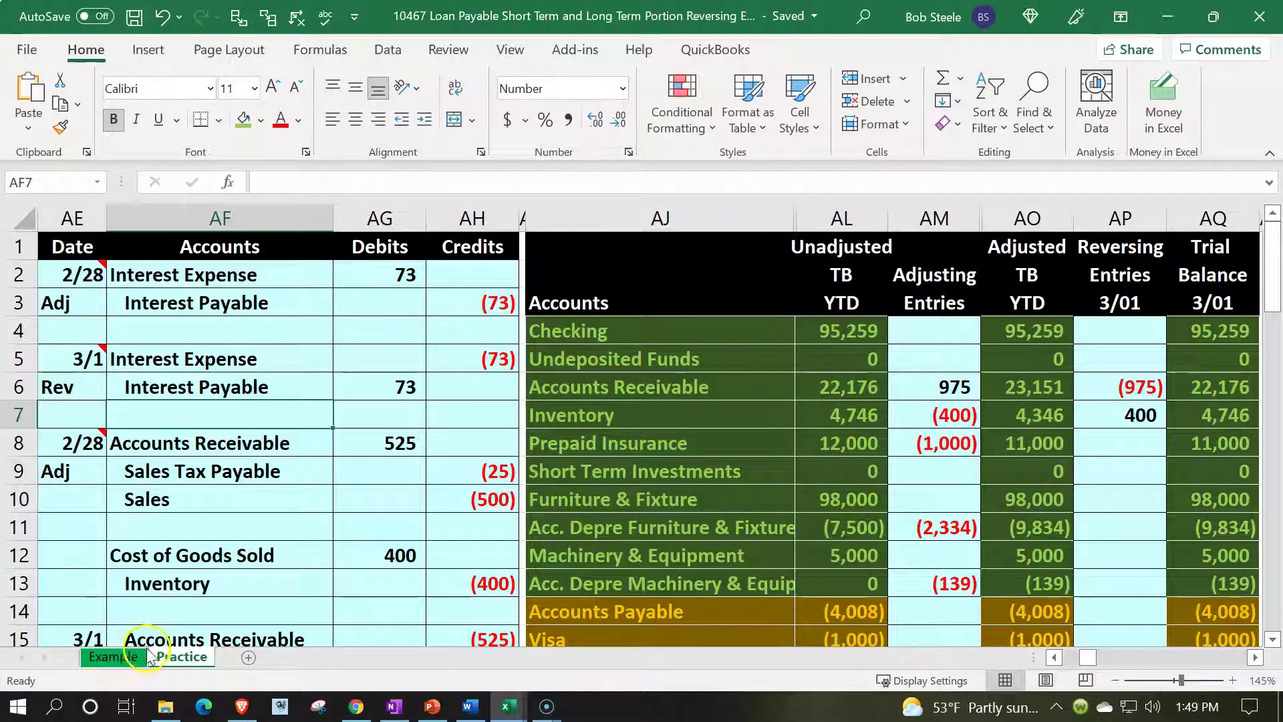
Step: Review the journal entries through the 2/28 loan reclassification and the Loan Payable #1, #2 and #1 LT rows of the trial balance
{"action": "left_click", "coordinate": [252, 573]}
{"action": "scroll", "coordinate": [252, 574], "scroll_direction": "down", "scroll_amount": 4}
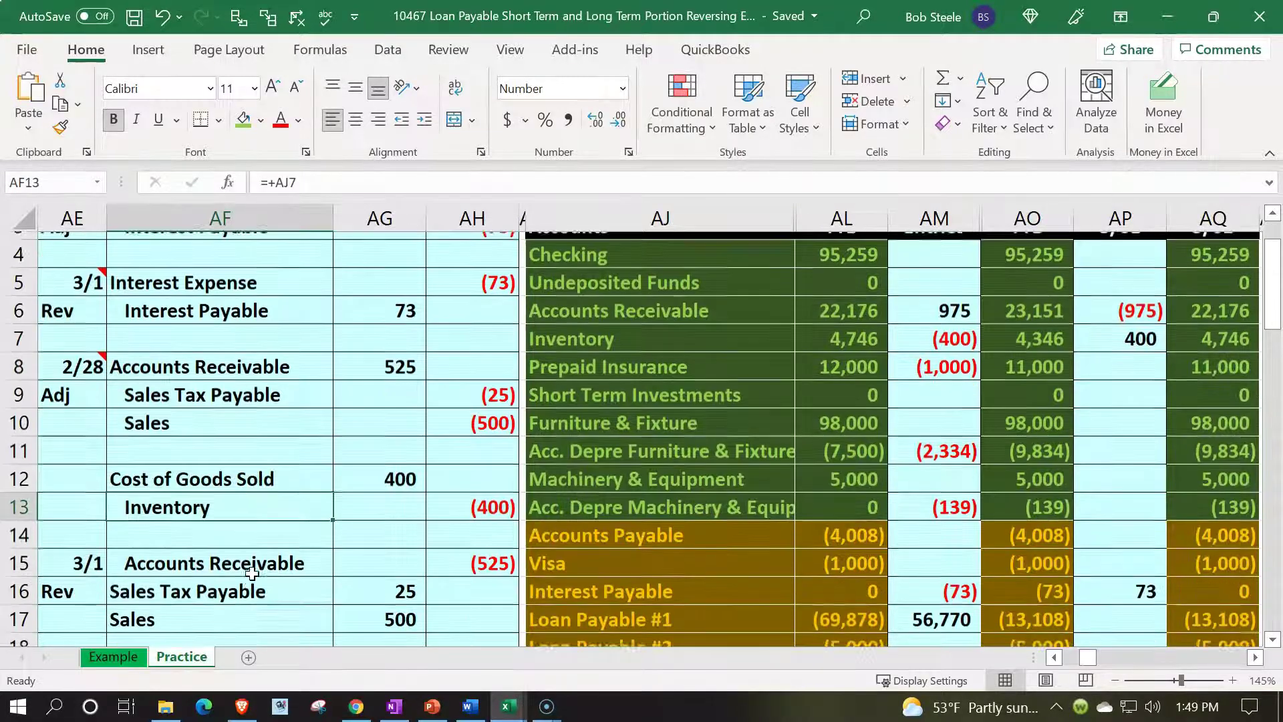
{"action": "scroll", "coordinate": [252, 573], "scroll_direction": "down", "scroll_amount": 5}
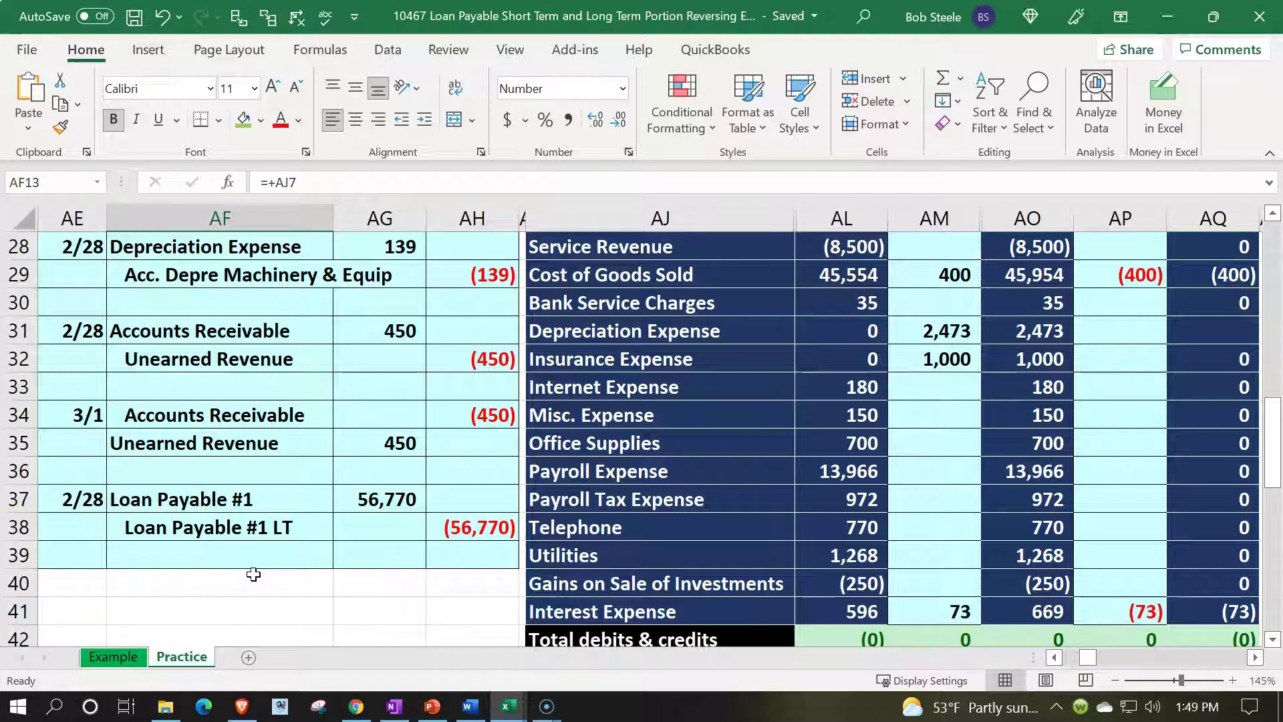
{"action": "scroll", "coordinate": [253, 574], "scroll_direction": "up", "scroll_amount": 6}
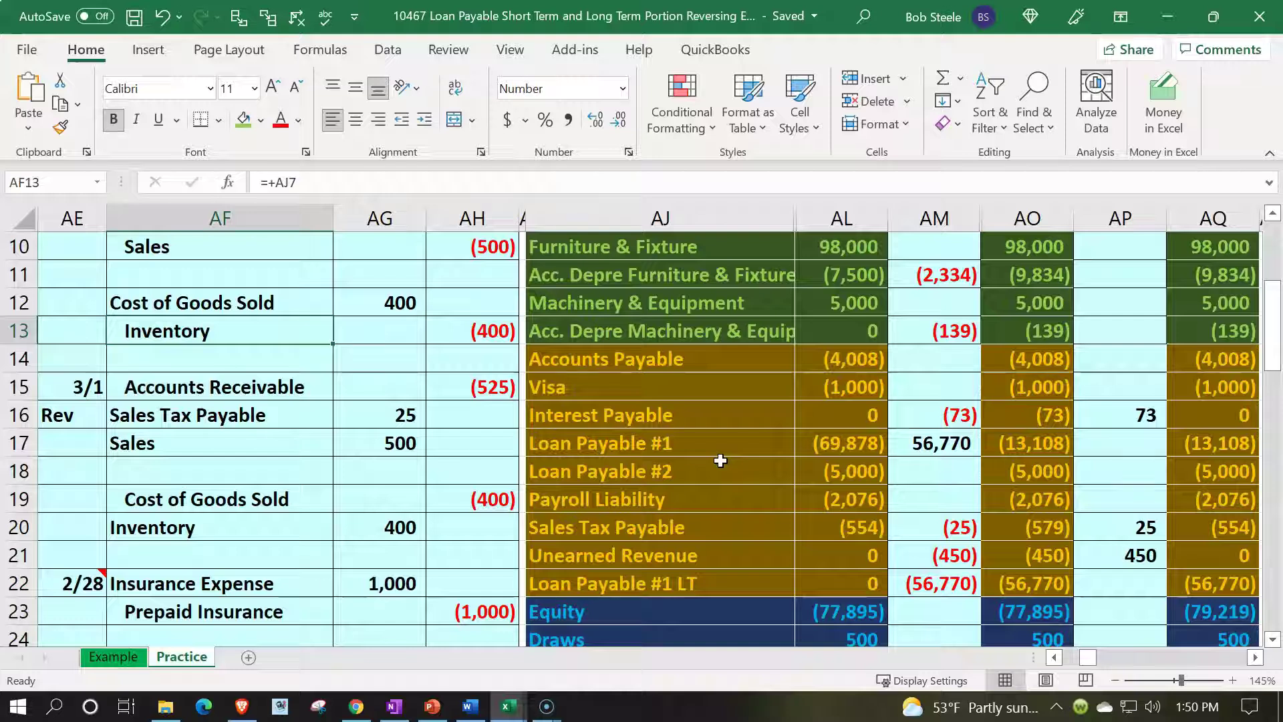
{"action": "left_click", "coordinate": [816, 449]}
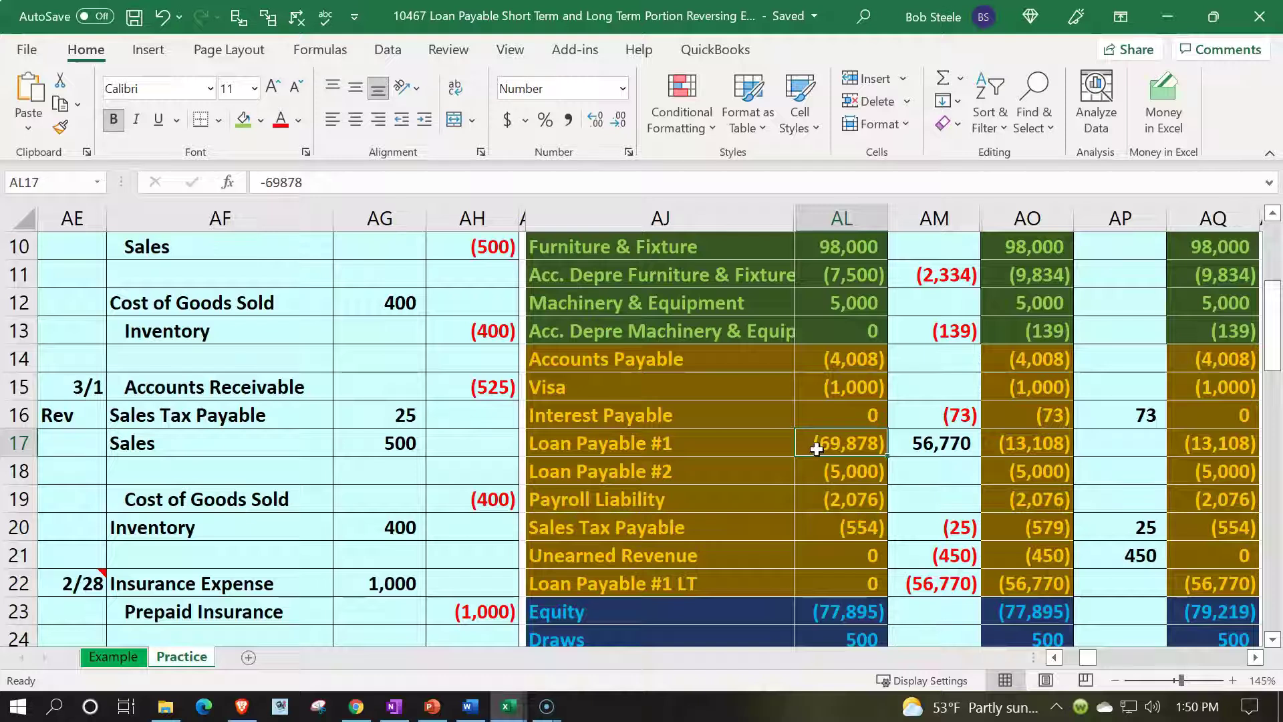
{"action": "left_click", "coordinate": [816, 472]}
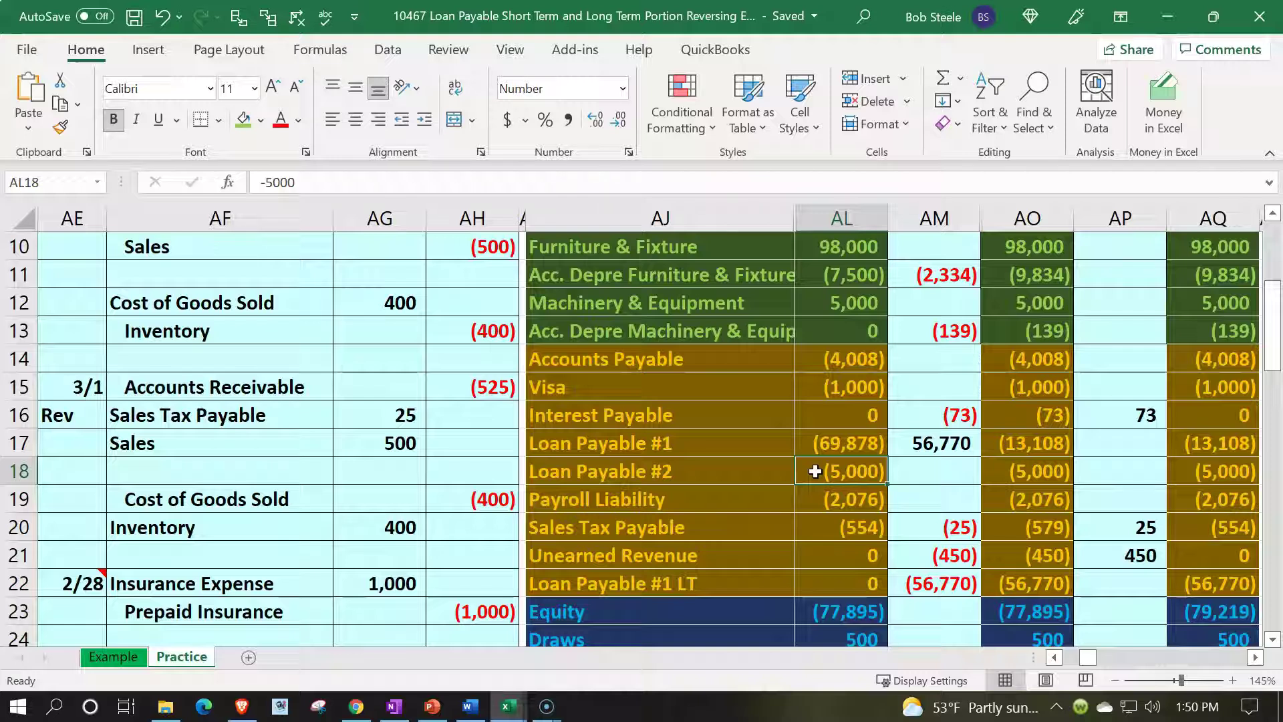
{"action": "left_click_drag", "start_coordinate": [753, 584], "coordinate": [910, 582]}
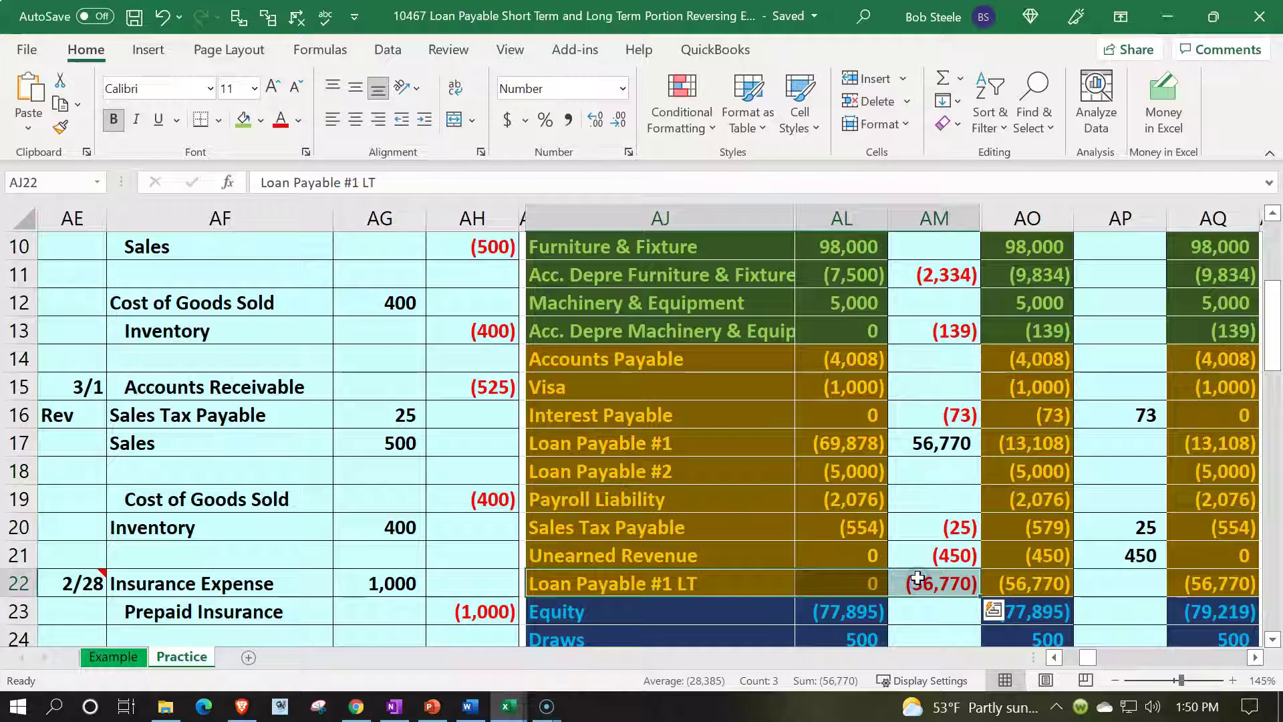
{"action": "left_click", "coordinate": [1026, 586]}
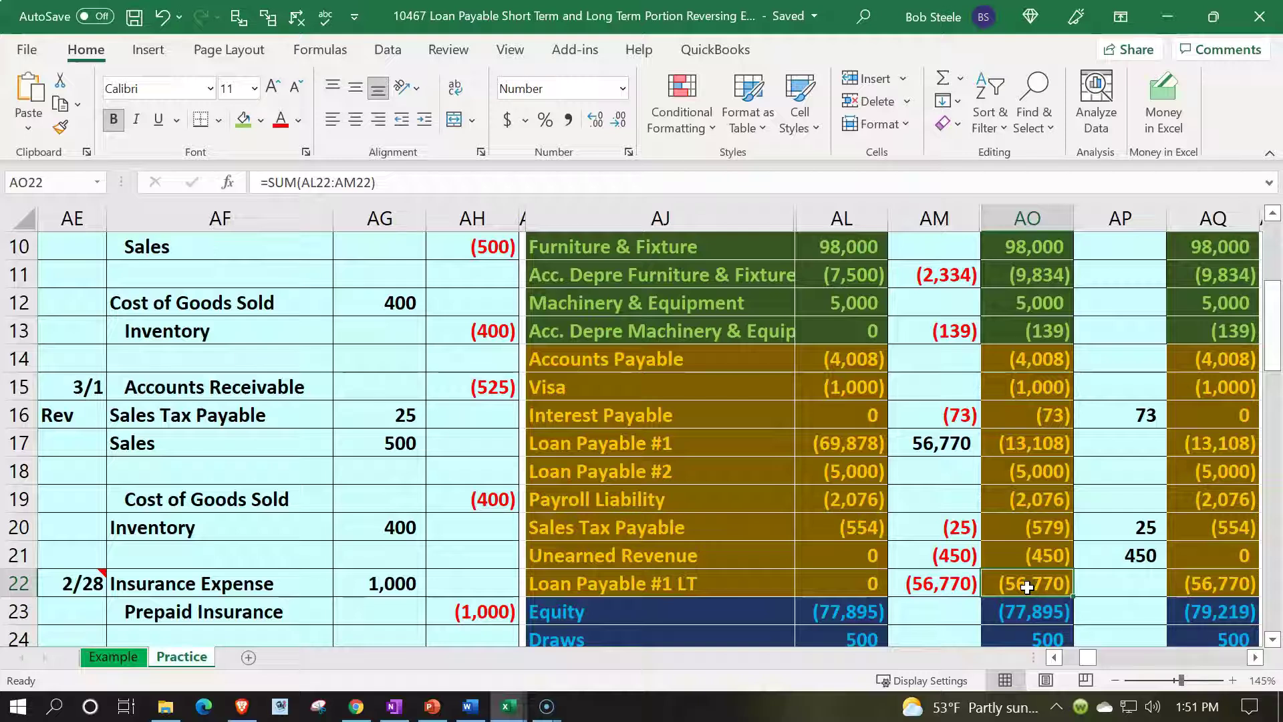
{"action": "left_click", "coordinate": [1020, 444]}
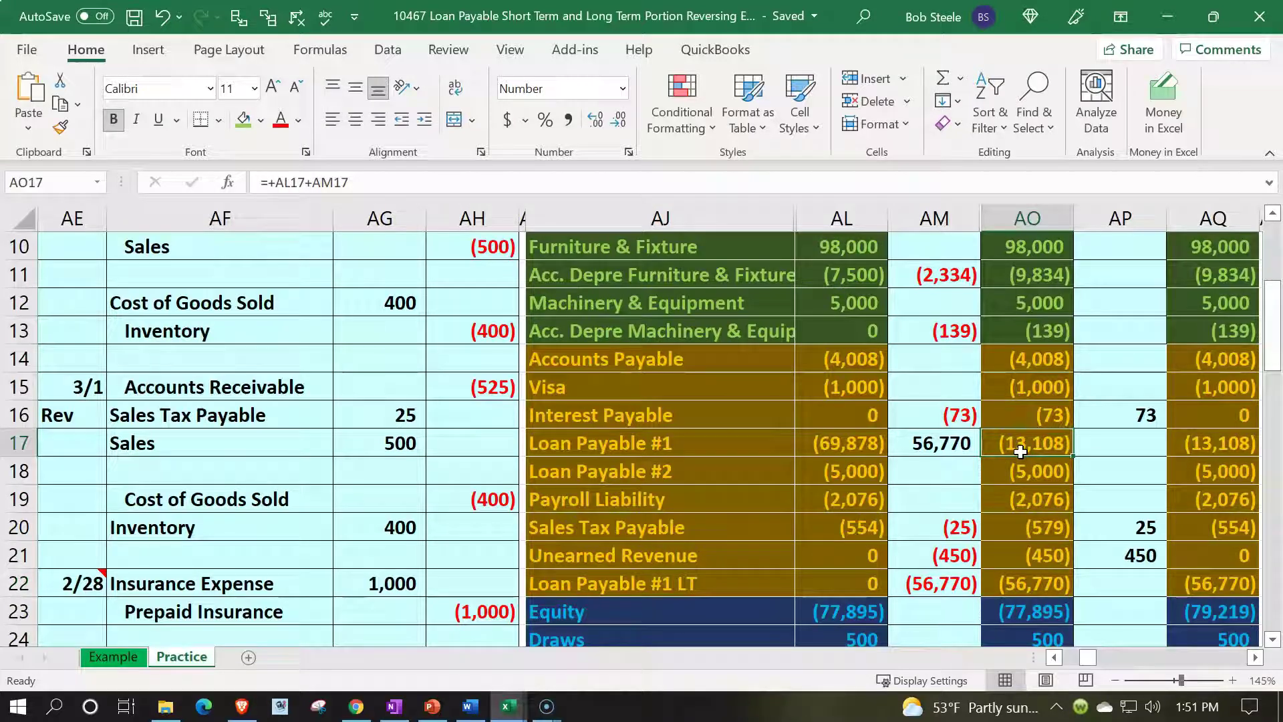
Step: Hide columns AR through HM so the loan amortization table sits beside the 3/01 trial balance
{"action": "scroll", "coordinate": [1019, 451], "scroll_direction": "up", "scroll_amount": 3}
{"action": "left_click", "coordinate": [1033, 367]}
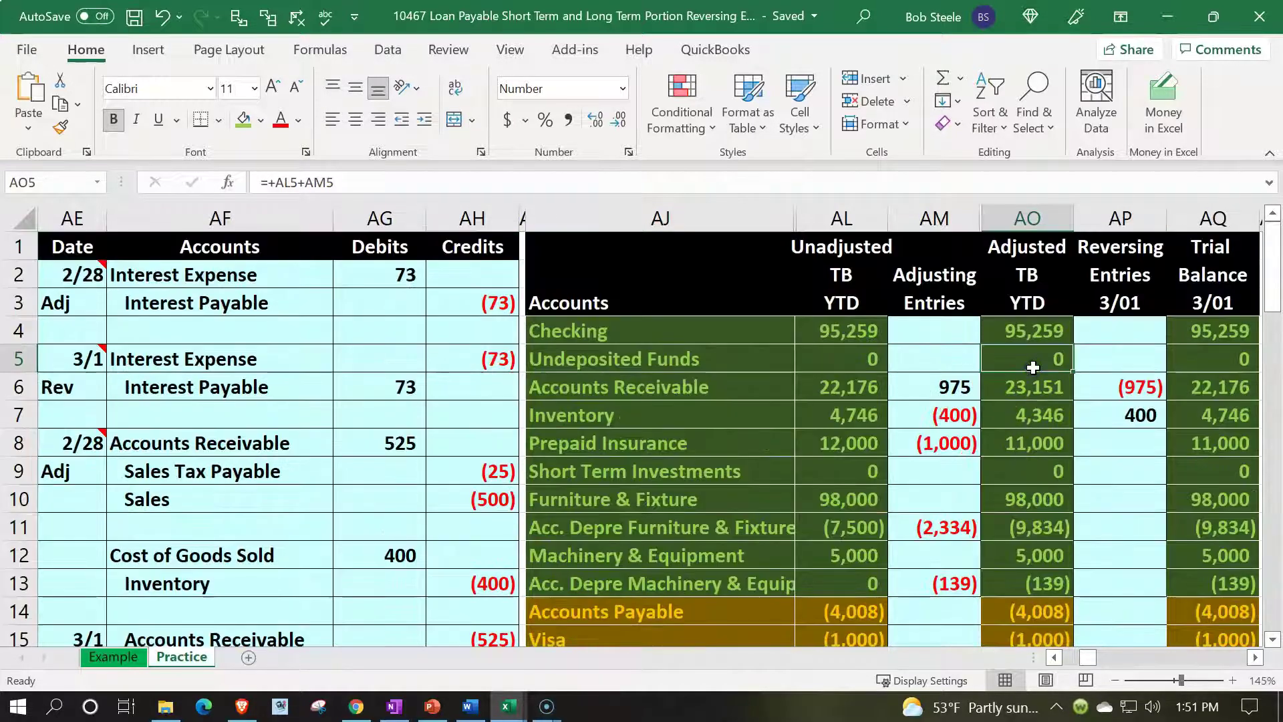
{"action": "key", "text": "Right"}
{"action": "key", "text": "Right"}
{"action": "key", "text": "Right"}
{"action": "key", "text": "Right"}
{"action": "key", "text": "Right"}
{"action": "key", "text": "Right"}
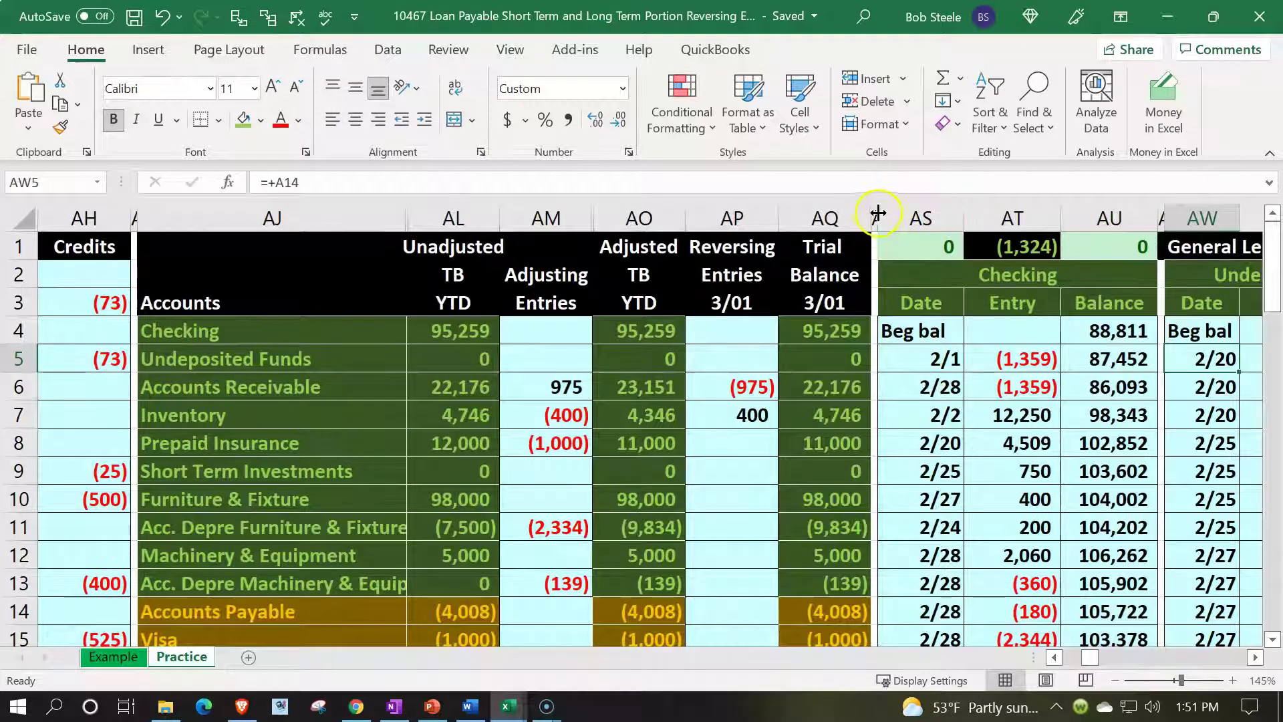
{"action": "left_click_drag", "start_coordinate": [875, 213], "coordinate": [583, 266]}
{"action": "right_click", "coordinate": [543, 292]}
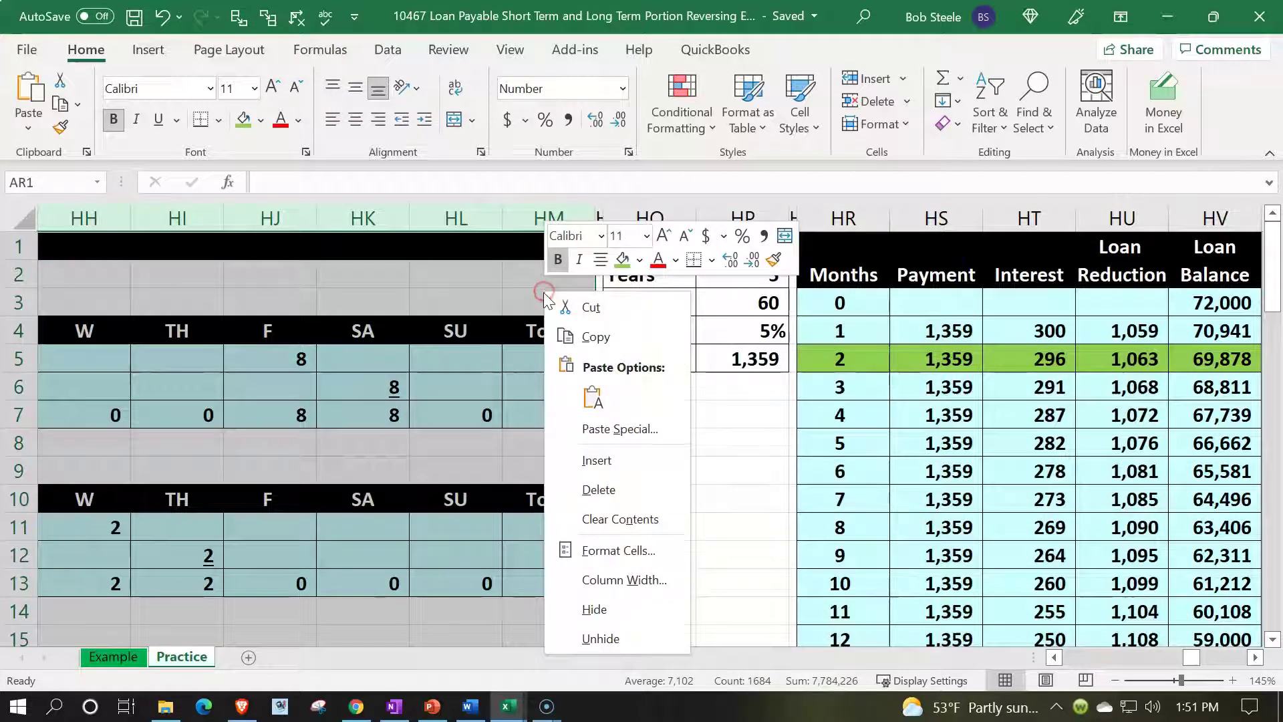
{"action": "left_click", "coordinate": [640, 608]}
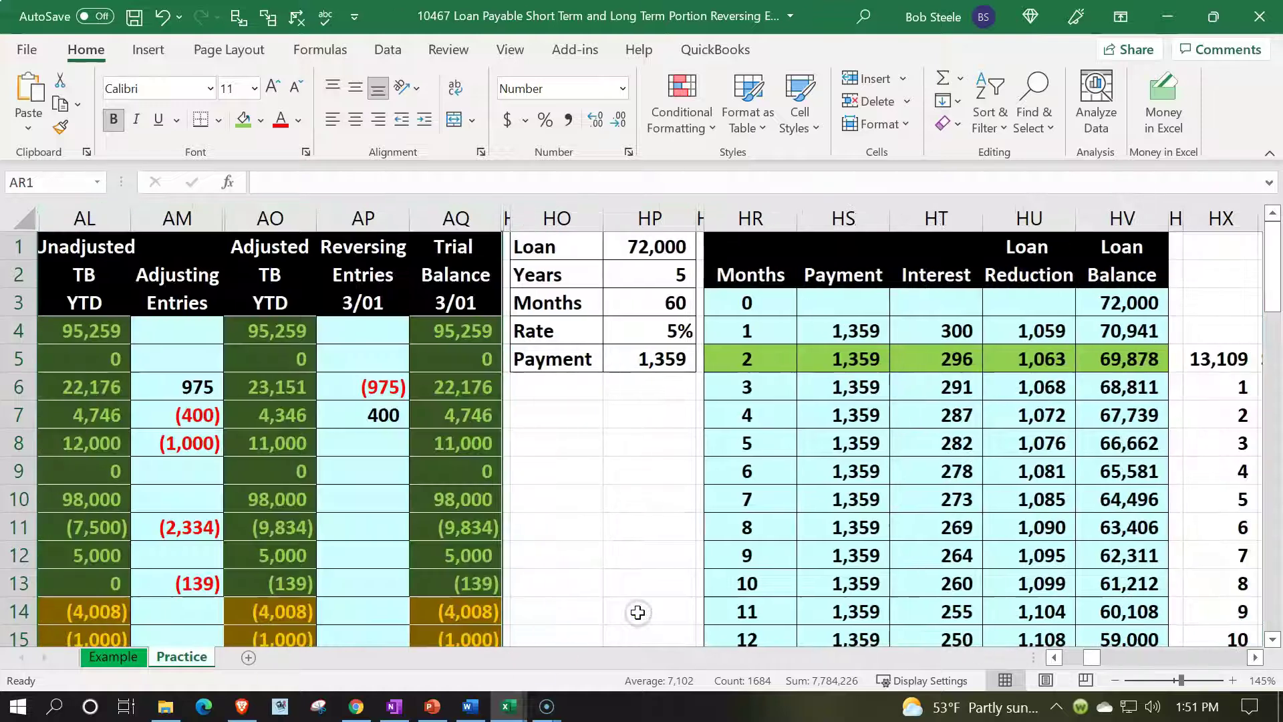
Step: Inspect the short-term and long-term loan portion formulas in HX5 and HZ5 beside the amortization table
{"action": "left_click", "coordinate": [939, 451]}
{"action": "key", "text": "Right"}
{"action": "key", "text": "Right"}
{"action": "key", "text": "Right"}
{"action": "key", "text": "Right"}
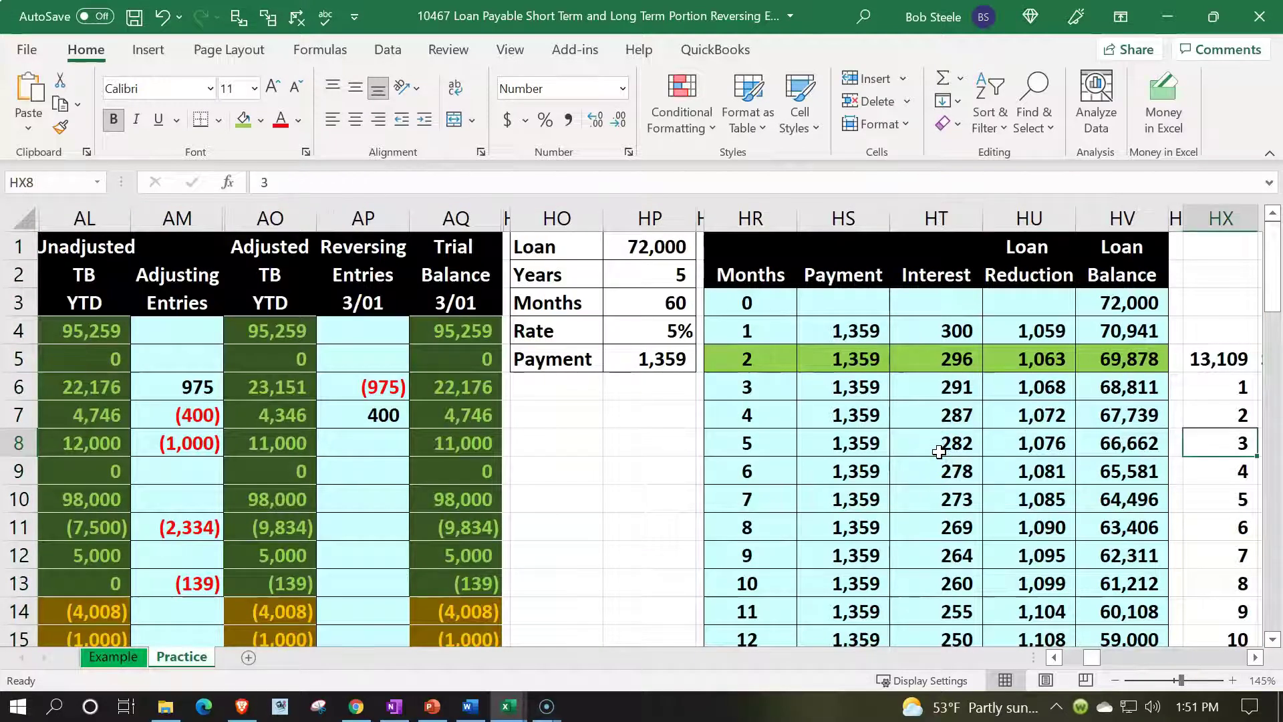
{"action": "key", "text": "Right"}
{"action": "key", "text": "Right"}
{"action": "key", "text": "Up"}
{"action": "key", "text": "Up"}
{"action": "key", "text": "Up"}
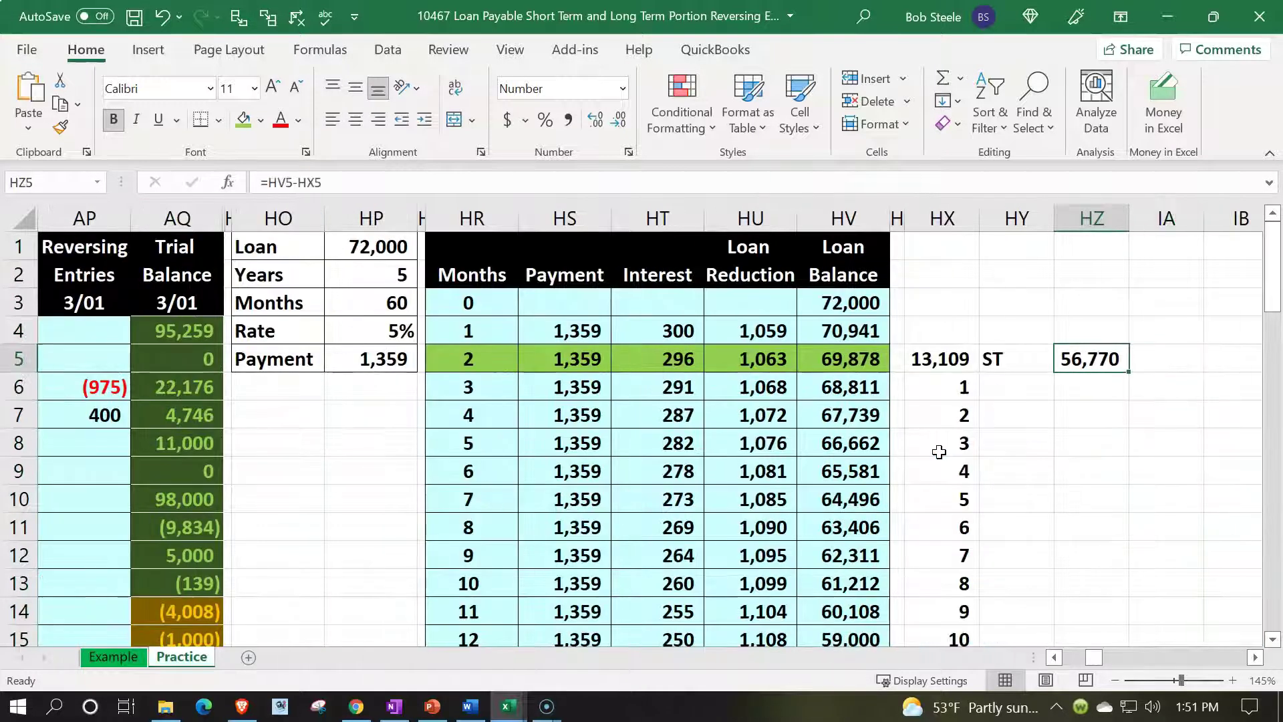
{"action": "key", "text": "Left"}
{"action": "key", "text": "Left"}
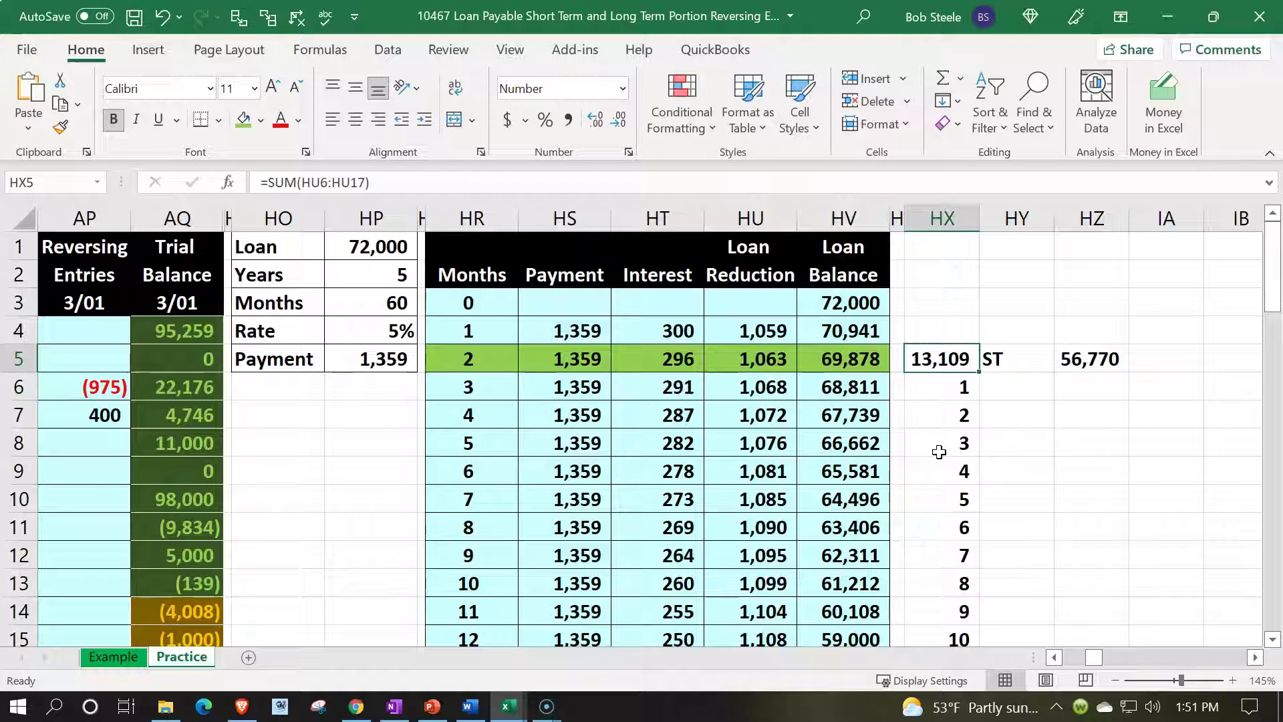
Step: Examine the adjusted balances of Loan Payable #1 and Loan Payable #1 LT in the trial balance
{"action": "key", "text": "Left"}
{"action": "key", "text": "Left"}
{"action": "key", "text": "Left"}
{"action": "key", "text": "Left"}
{"action": "key", "text": "Left"}
{"action": "key", "text": "Left"}
{"action": "key", "text": "Left"}
{"action": "key", "text": "Left"}
{"action": "key", "text": "Left"}
{"action": "key", "text": "Left"}
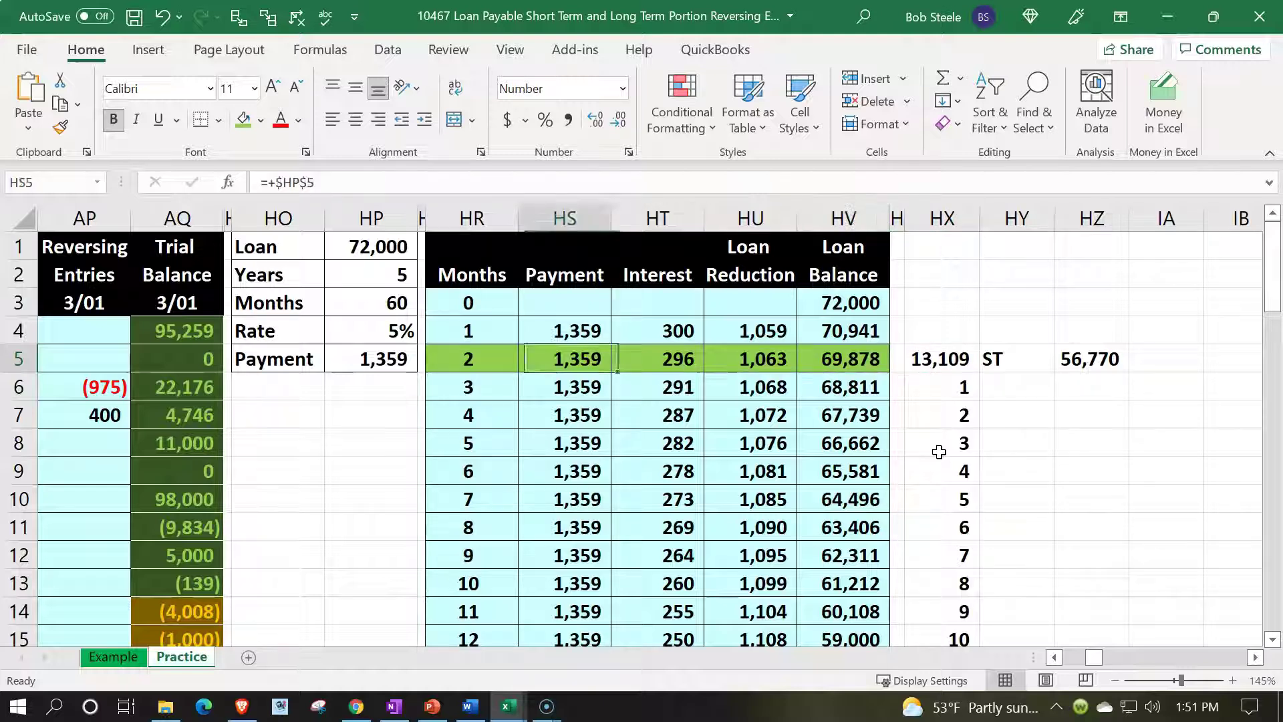
{"action": "key", "text": "Left"}
{"action": "key", "text": "Left"}
{"action": "key", "text": "Left"}
{"action": "key", "text": "Left"}
{"action": "key", "text": "Left"}
{"action": "key", "text": "Left"}
{"action": "key", "text": "Left"}
{"action": "key", "text": "Left"}
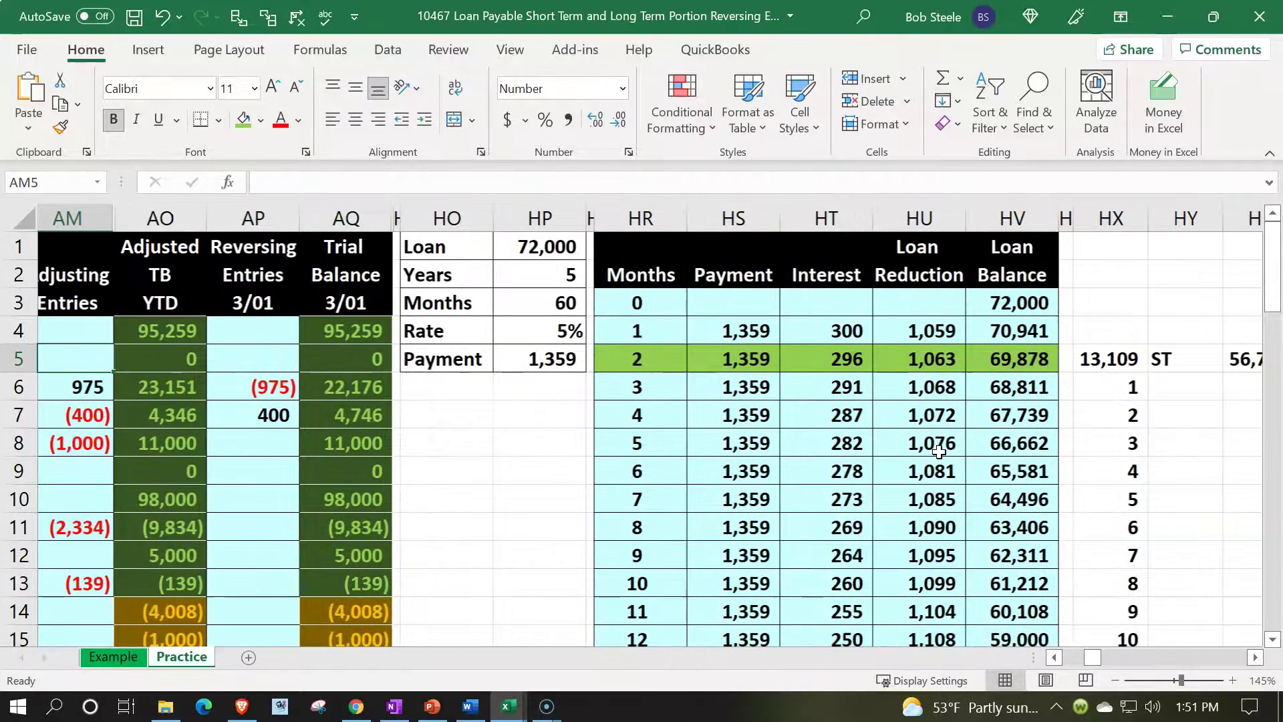
{"action": "scroll", "coordinate": [939, 452], "scroll_direction": "down", "scroll_amount": 4}
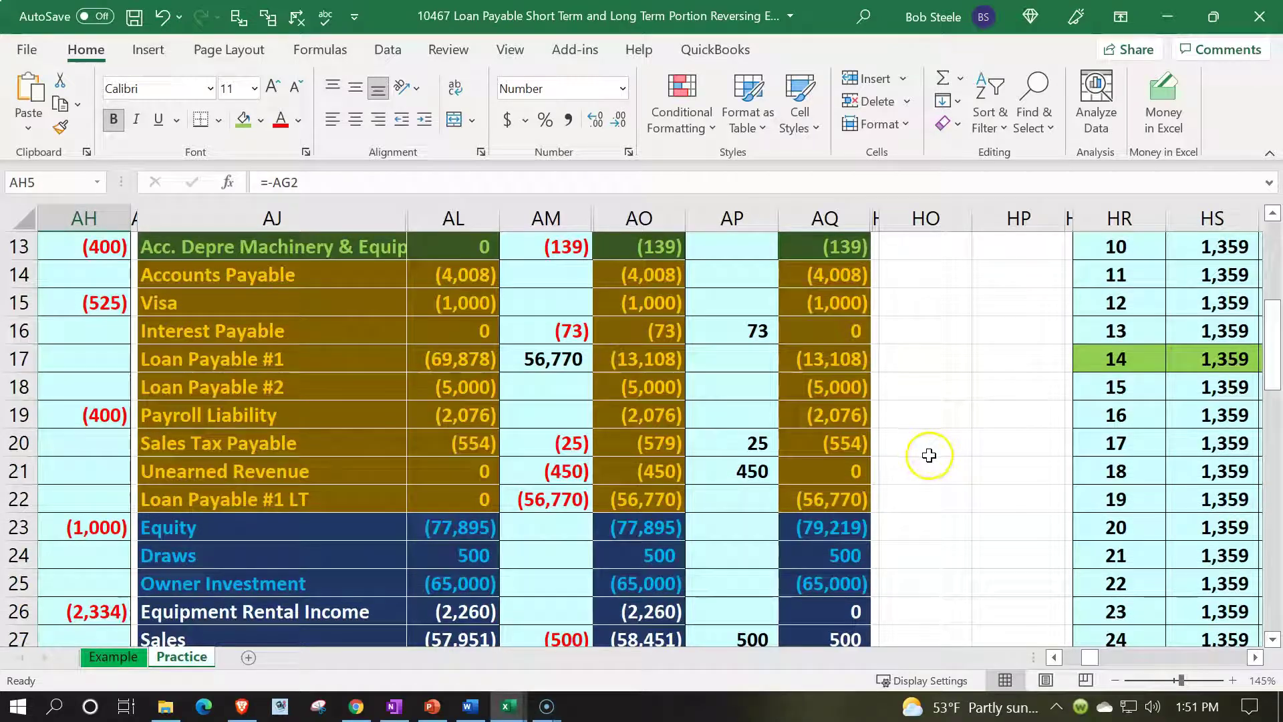
{"action": "left_click", "coordinate": [642, 358]}
{"action": "left_click", "coordinate": [624, 496]}
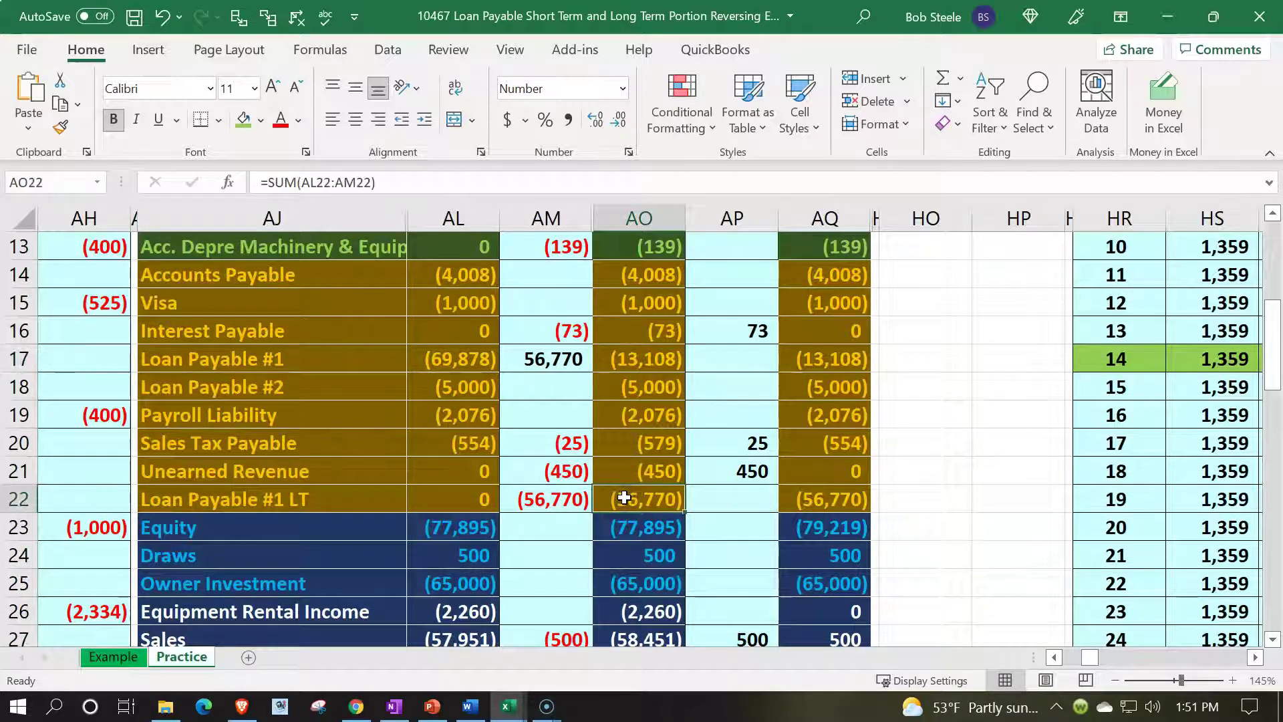
Step: Compare the unadjusted Loan Payable #1 balance with the amortization table's loan balance for month 2
{"action": "left_click", "coordinate": [462, 362]}
{"action": "scroll", "coordinate": [1074, 515], "scroll_direction": "up", "scroll_amount": 3}
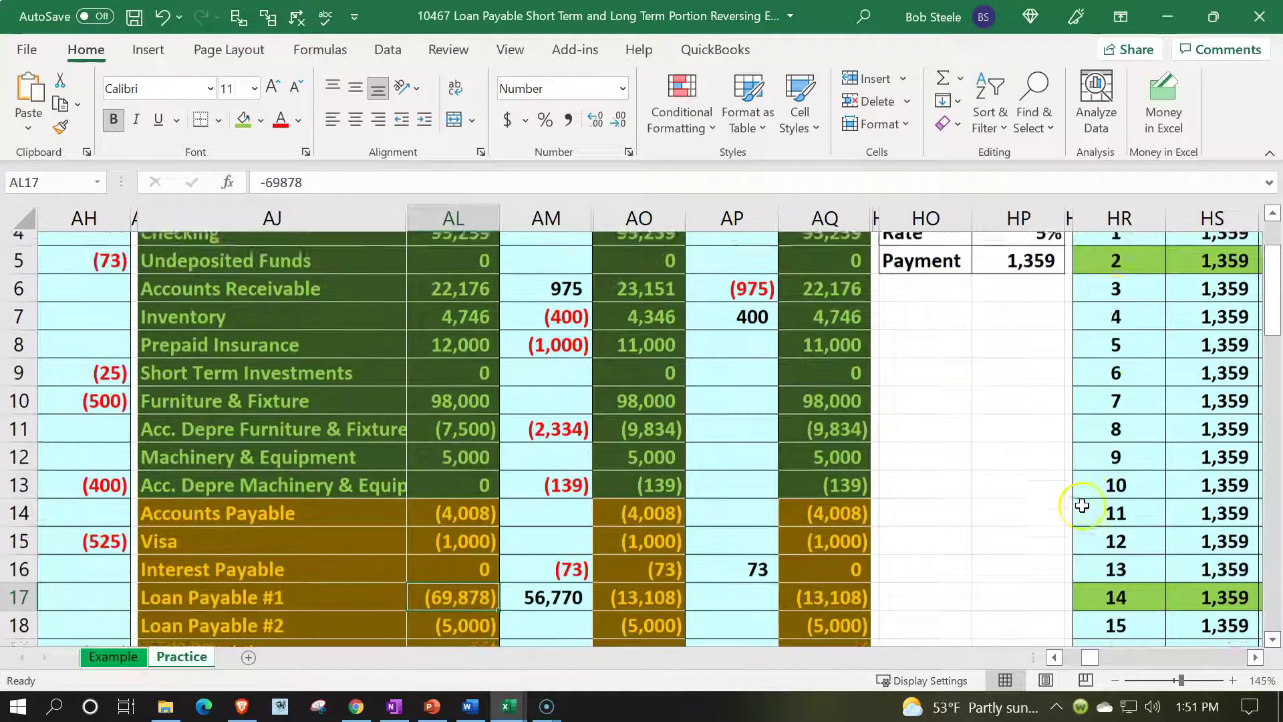
{"action": "left_click", "coordinate": [1128, 285]}
{"action": "key", "text": "Right"}
{"action": "key", "text": "Right"}
{"action": "key", "text": "Right"}
{"action": "key", "text": "Right"}
{"action": "key", "text": "Right"}
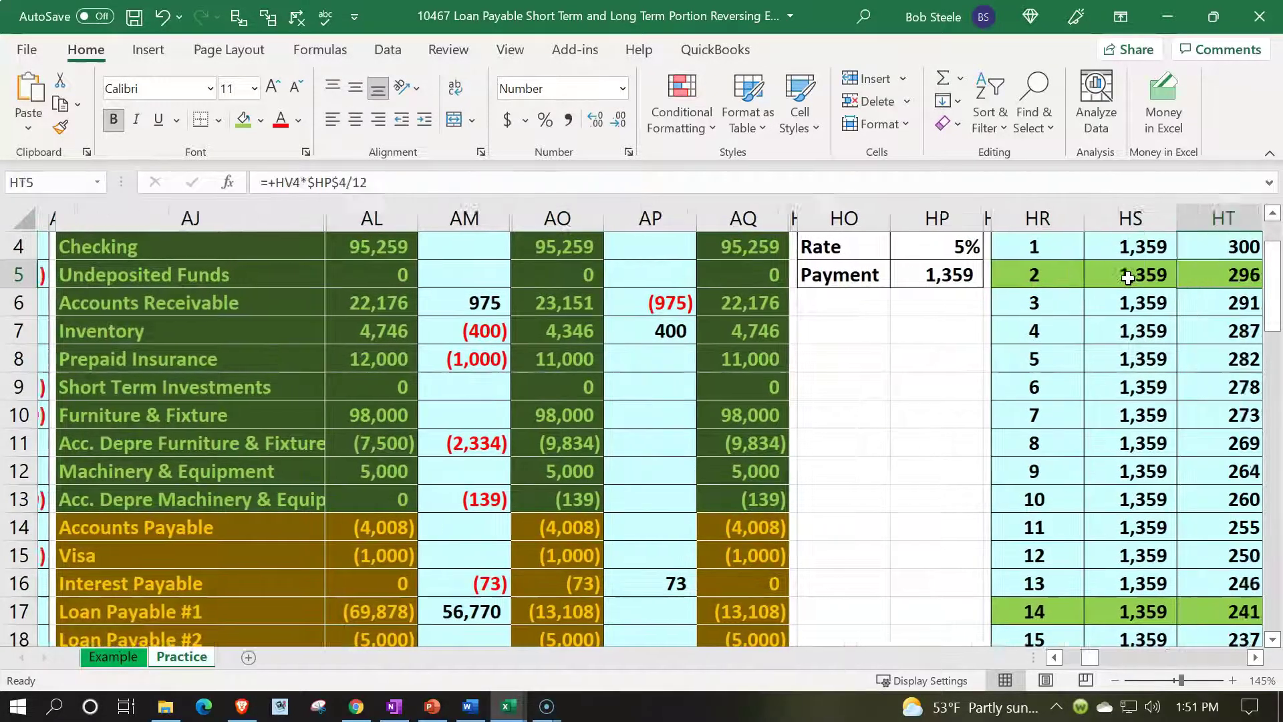
{"action": "left_click", "coordinate": [1128, 280]}
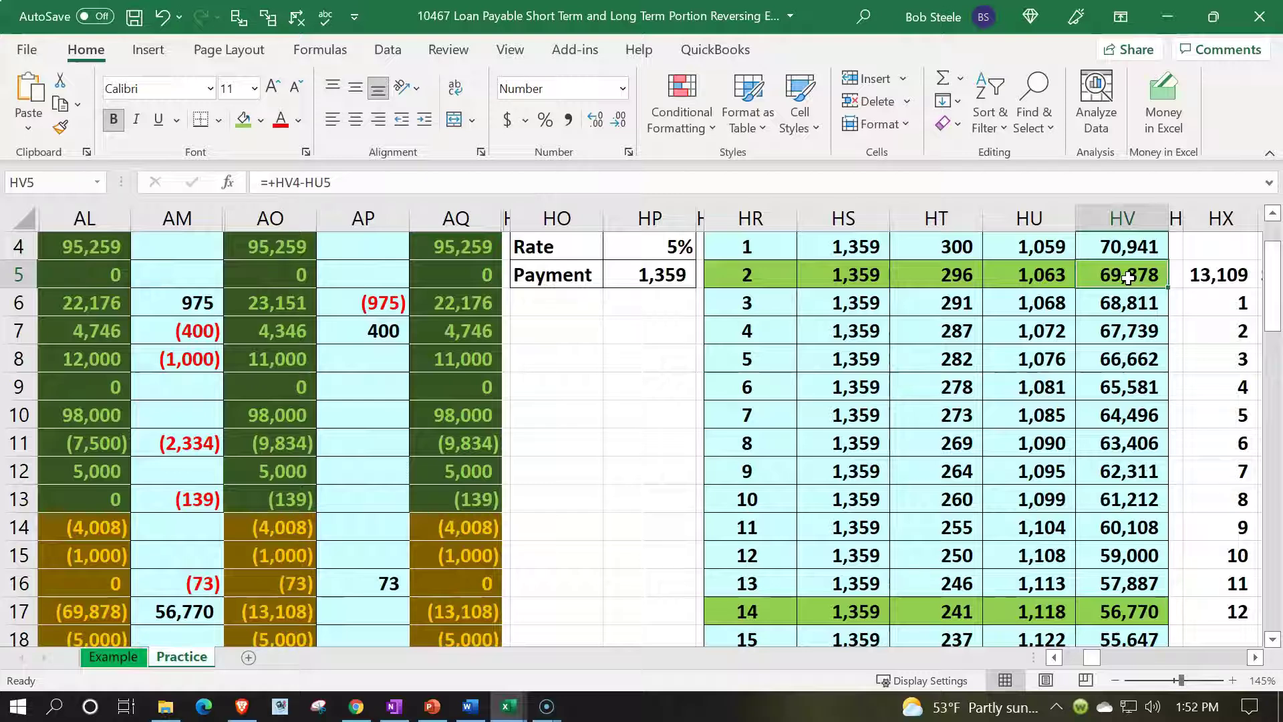
Step: Copy the formatting of the blank journal row AE39:AH39 onto AE40:AH43 with Format Painter
{"action": "key", "text": "Left"}
{"action": "key", "text": "Left"}
{"action": "key", "text": "Left"}
{"action": "key", "text": "Left"}
{"action": "key", "text": "Left"}
{"action": "key", "text": "Left"}
{"action": "key", "text": "Left"}
{"action": "key", "text": "Left"}
{"action": "key", "text": "Left"}
{"action": "key", "text": "Left"}
{"action": "key", "text": "Left"}
{"action": "key", "text": "Left"}
{"action": "key", "text": "Left"}
{"action": "key", "text": "Left"}
{"action": "key", "text": "Left"}
{"action": "key", "text": "Left"}
{"action": "key", "text": "Left"}
{"action": "key", "text": "Left"}
{"action": "key", "text": "Left"}
{"action": "key", "text": "Down"}
{"action": "key", "text": "Down"}
{"action": "key", "text": "Down"}
{"action": "key", "text": "Down"}
{"action": "key", "text": "Down"}
{"action": "key", "text": "Down"}
{"action": "key", "text": "Down"}
{"action": "key", "text": "Down"}
{"action": "key", "text": "Down"}
{"action": "key", "text": "Down"}
{"action": "key", "text": "Down"}
{"action": "key", "text": "Down"}
{"action": "key", "text": "Down"}
{"action": "key", "text": "Down"}
{"action": "key", "text": "Down"}
{"action": "key", "text": "Down"}
{"action": "key", "text": "Down"}
{"action": "key", "text": "Down"}
{"action": "key", "text": "Down"}
{"action": "key", "text": "Down"}
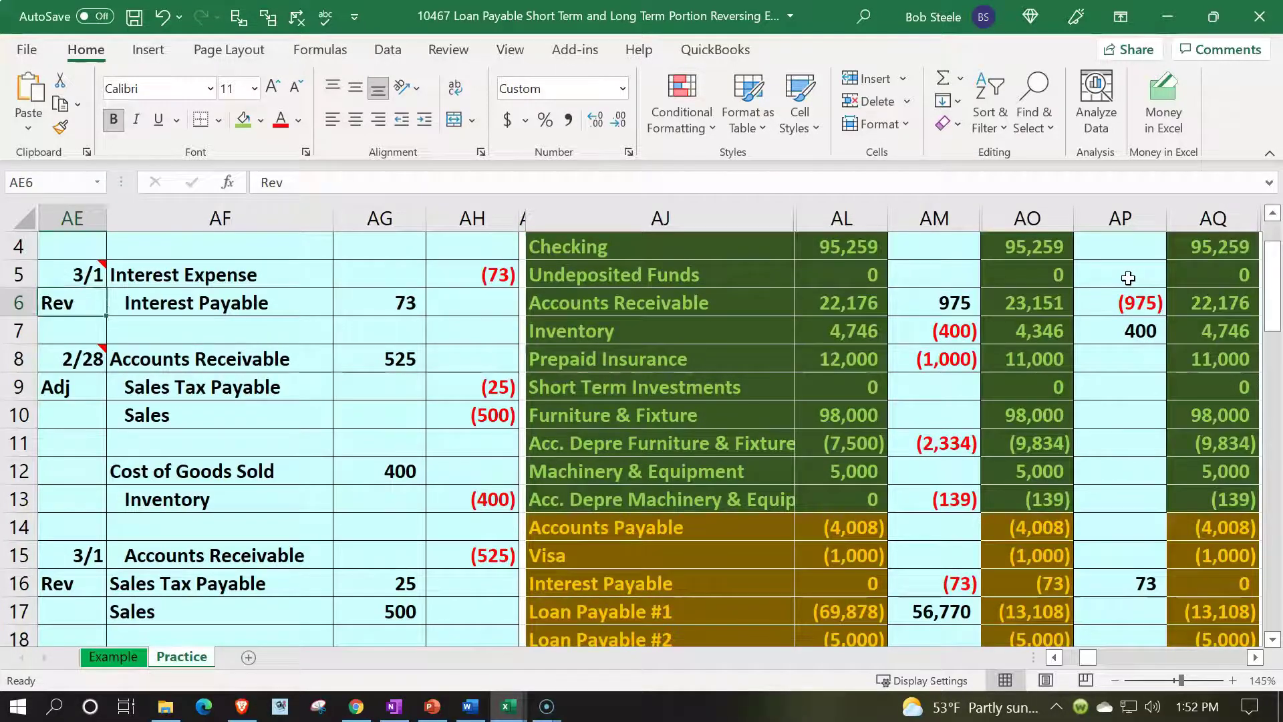
{"action": "key", "text": "Down"}
{"action": "key", "text": "Down"}
{"action": "key", "text": "Down"}
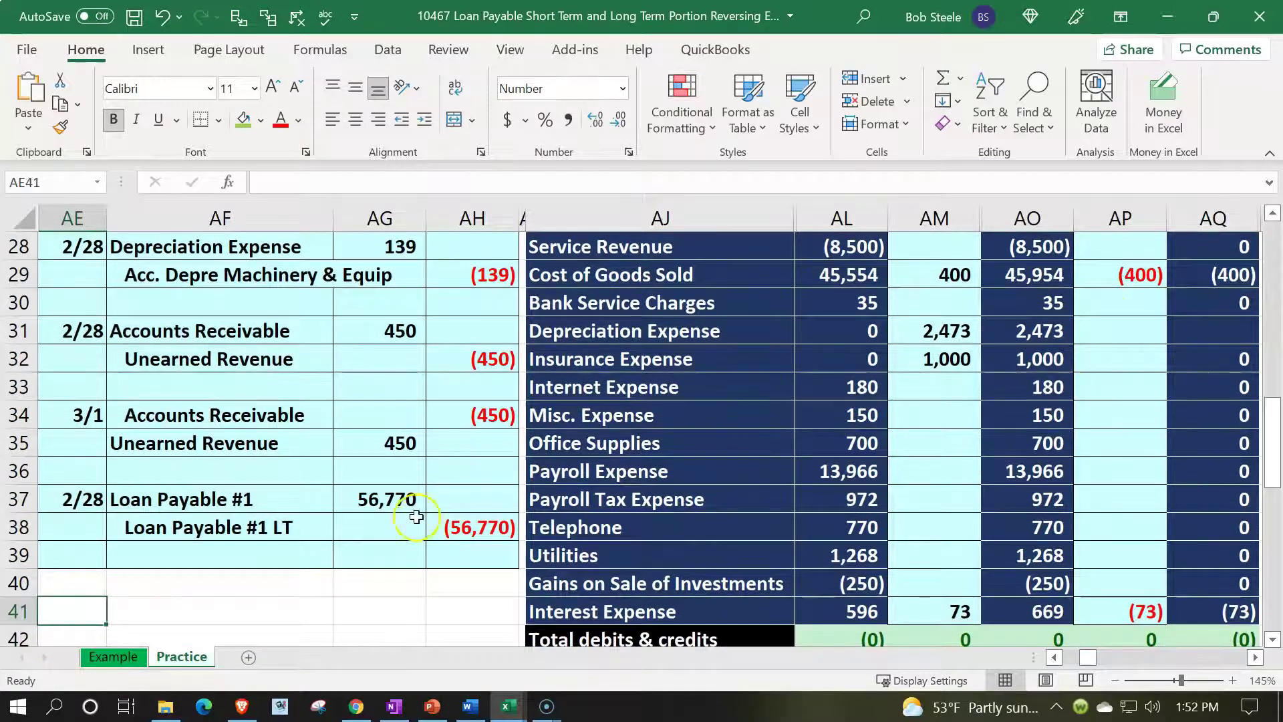
{"action": "scroll", "coordinate": [400, 524], "scroll_direction": "down", "scroll_amount": 1}
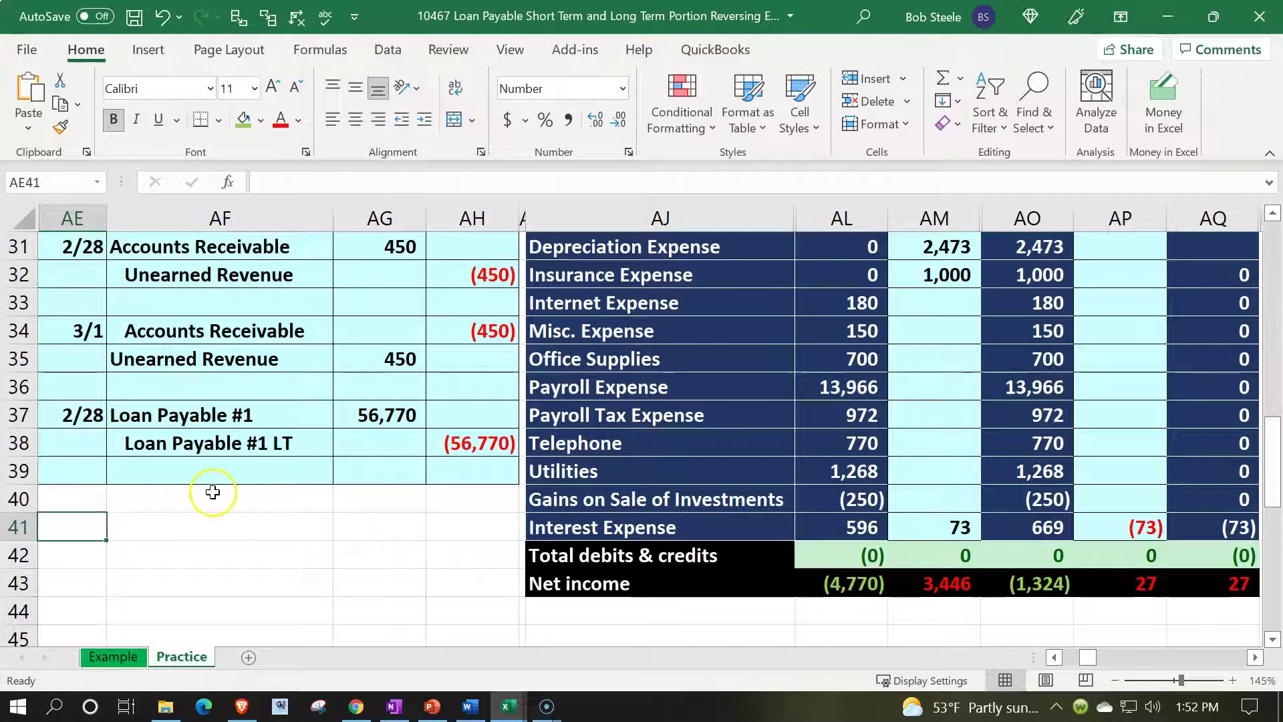
{"action": "left_click_drag", "start_coordinate": [96, 474], "coordinate": [452, 476]}
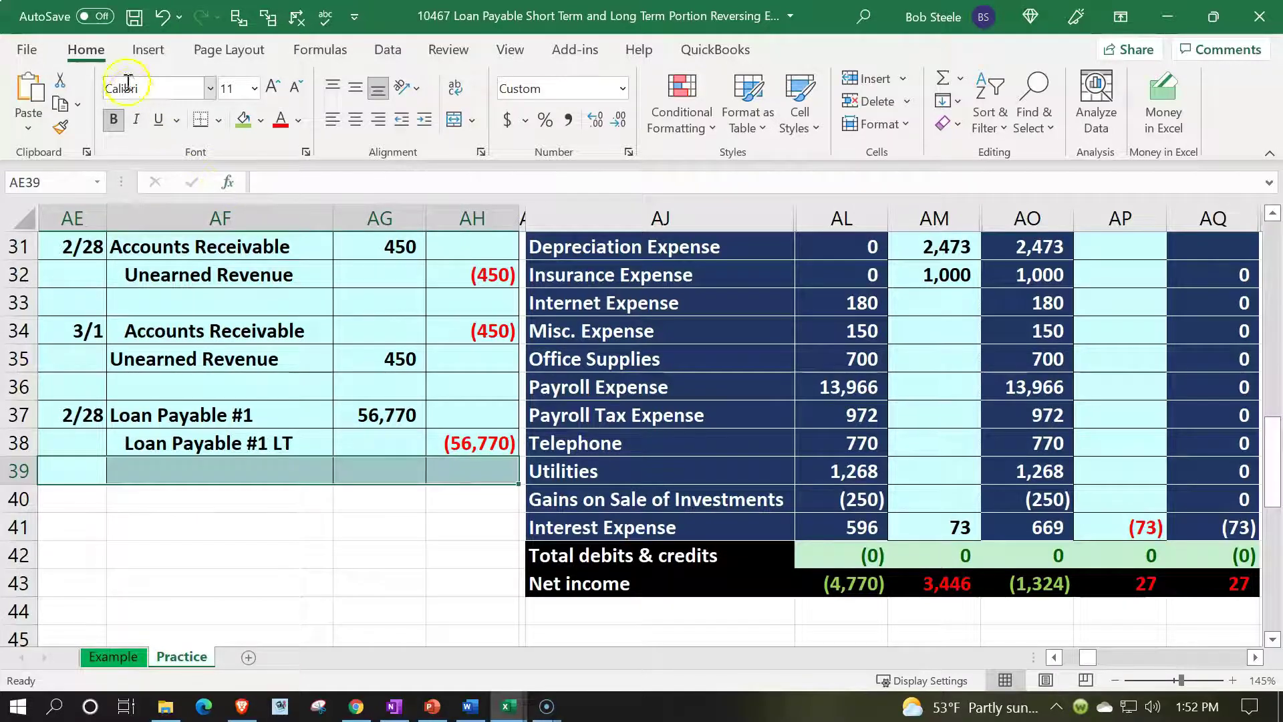
{"action": "left_click", "coordinate": [62, 126]}
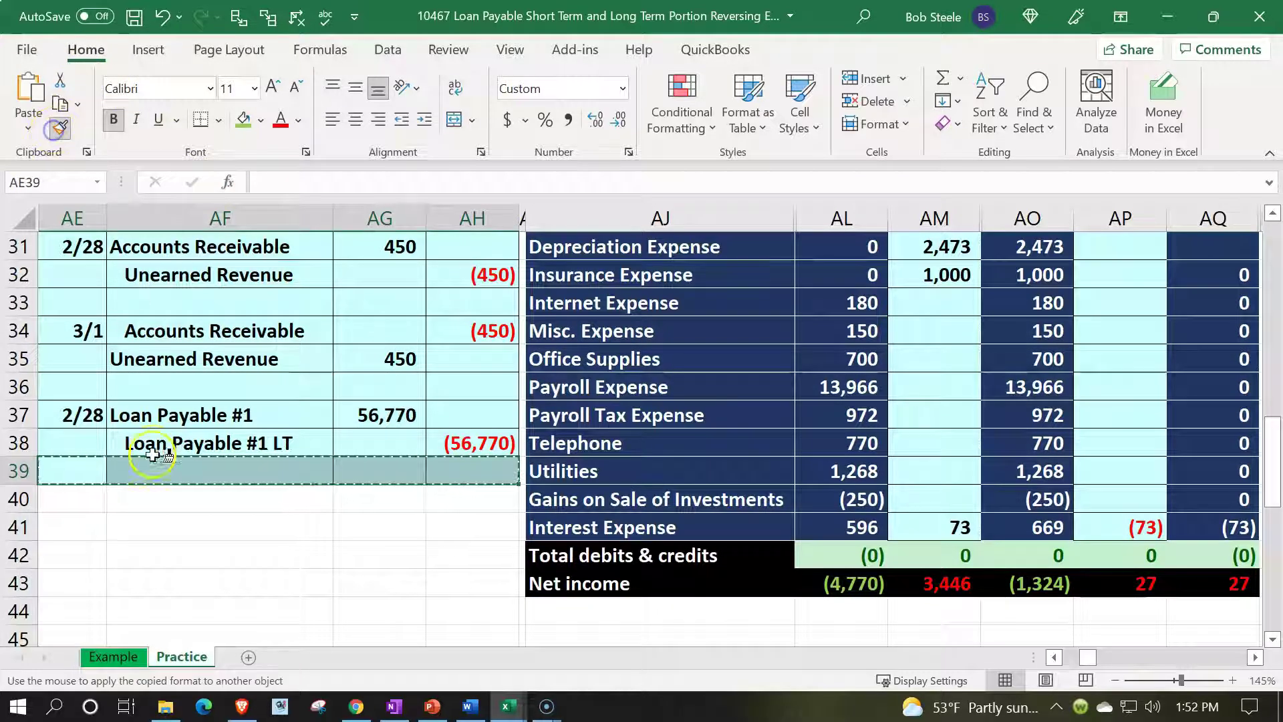
{"action": "mouse_move", "coordinate": [97, 501]}
{"action": "left_mouse_down"}
{"action": "mouse_move", "coordinate": [217, 503]}
{"action": "mouse_move", "coordinate": [458, 564]}
{"action": "mouse_move", "coordinate": [470, 580]}
{"action": "left_mouse_up"}
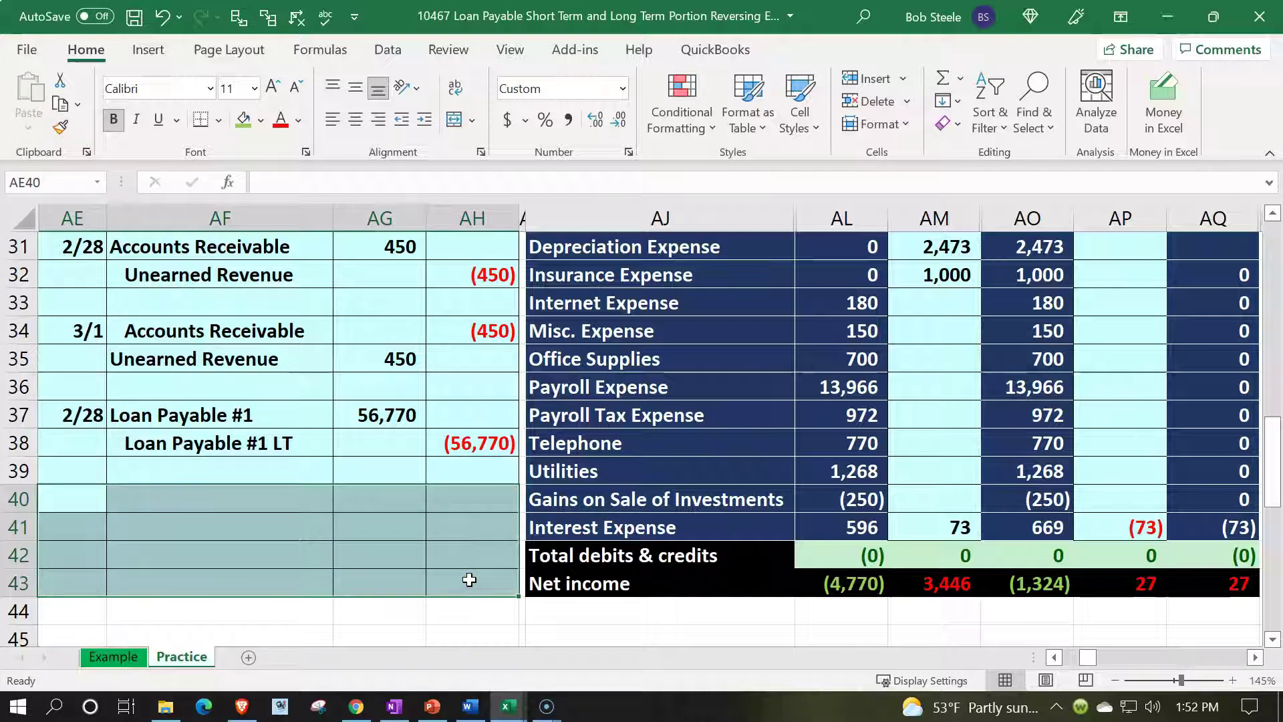
Step: Enter the date 3/1 in cell AE40 for a new entry below the Loan Payable #1 journal entry
{"action": "left_click", "coordinate": [67, 497]}
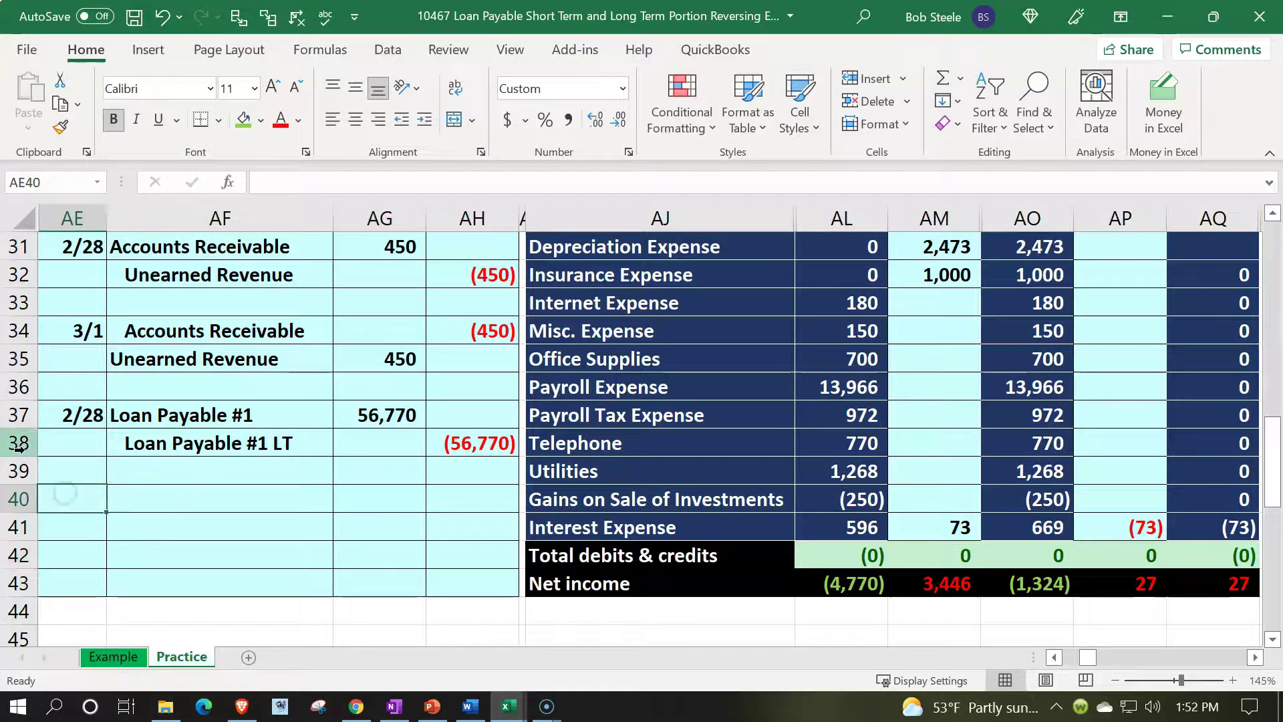
{"action": "type", "text": "3/1"}
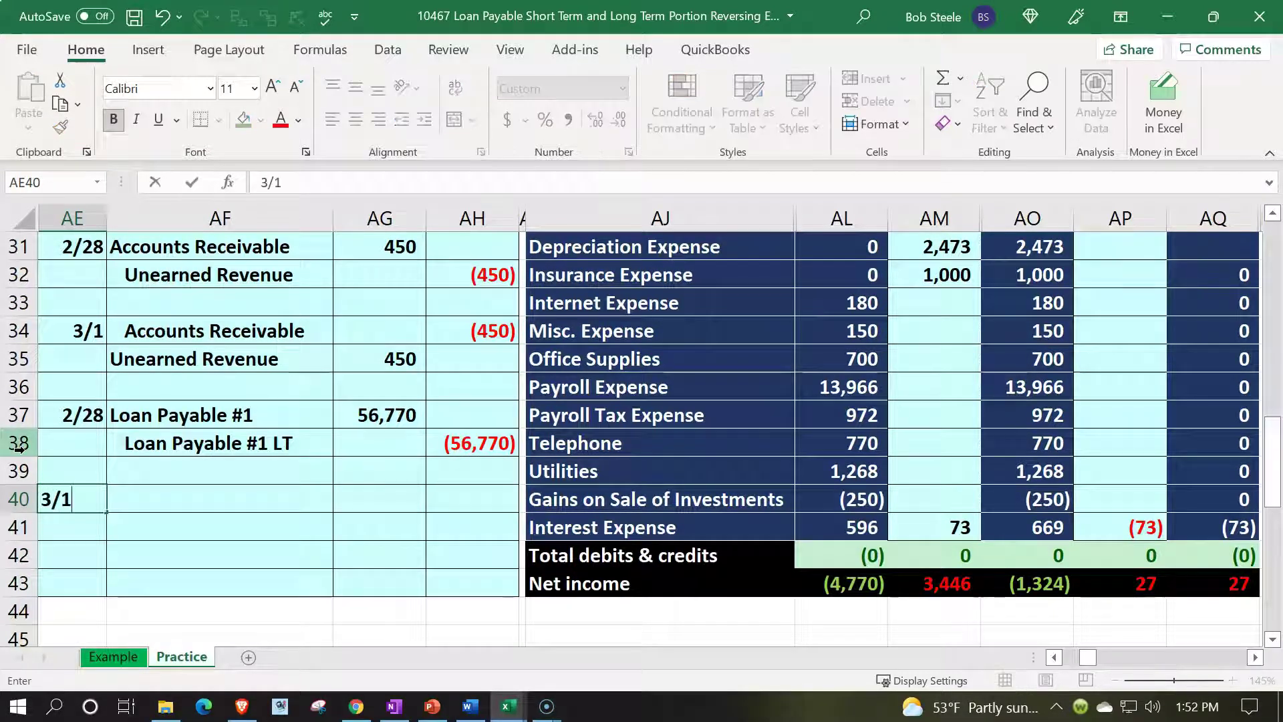
{"action": "key", "text": "Return"}
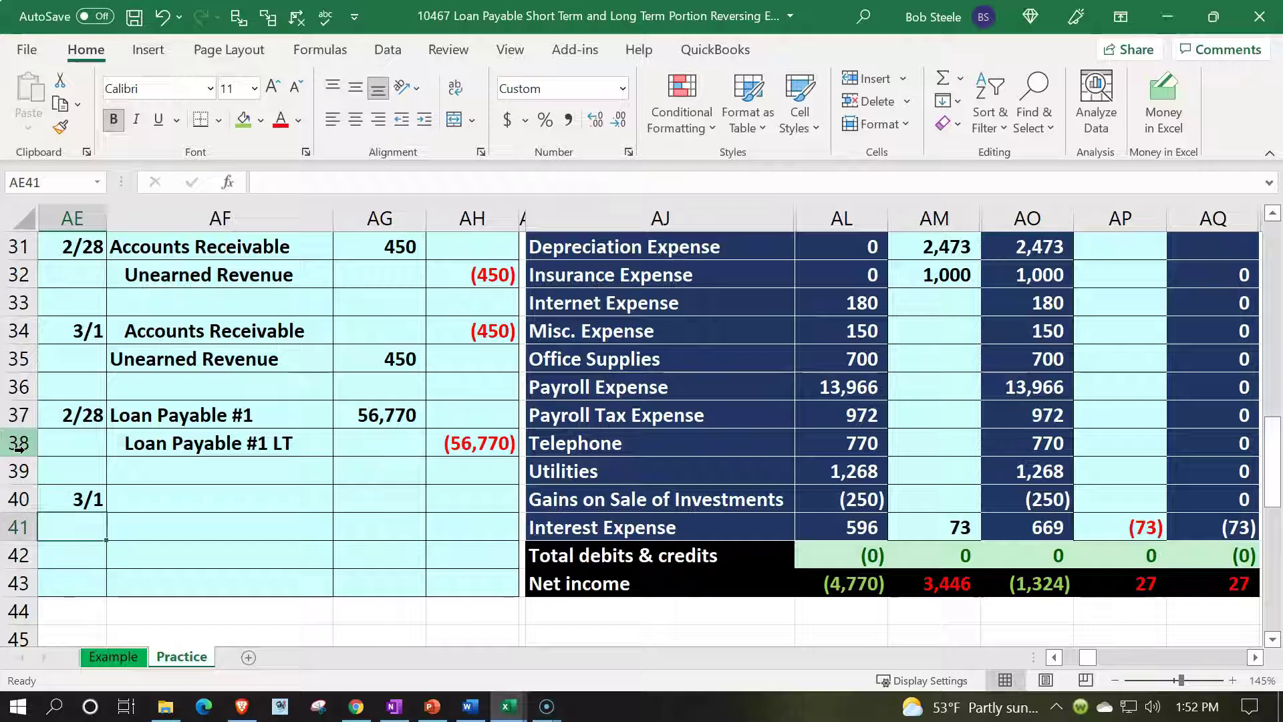
Step: Add a note to the 2/28 date in AE25: "To record depreaction according to depreciation sch. From tax software"
{"action": "scroll", "coordinate": [90, 441], "scroll_direction": "up", "scroll_amount": 1}
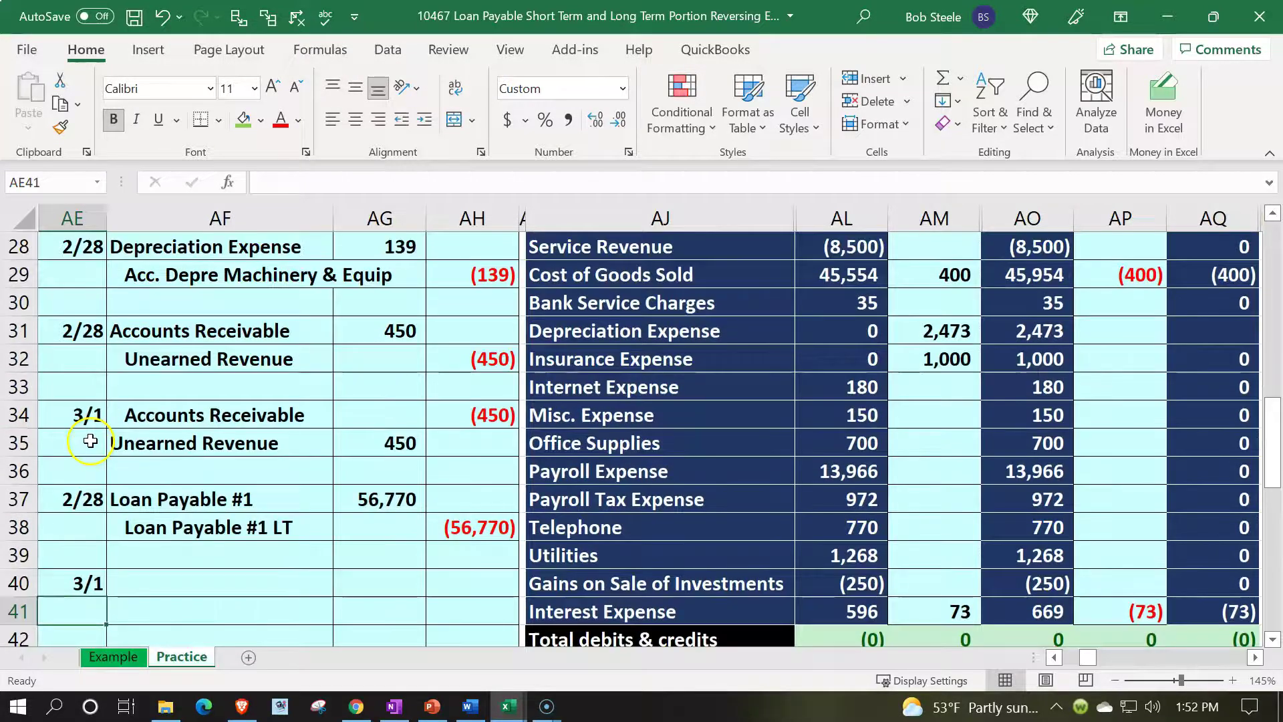
{"action": "scroll", "coordinate": [90, 441], "scroll_direction": "up", "scroll_amount": 3}
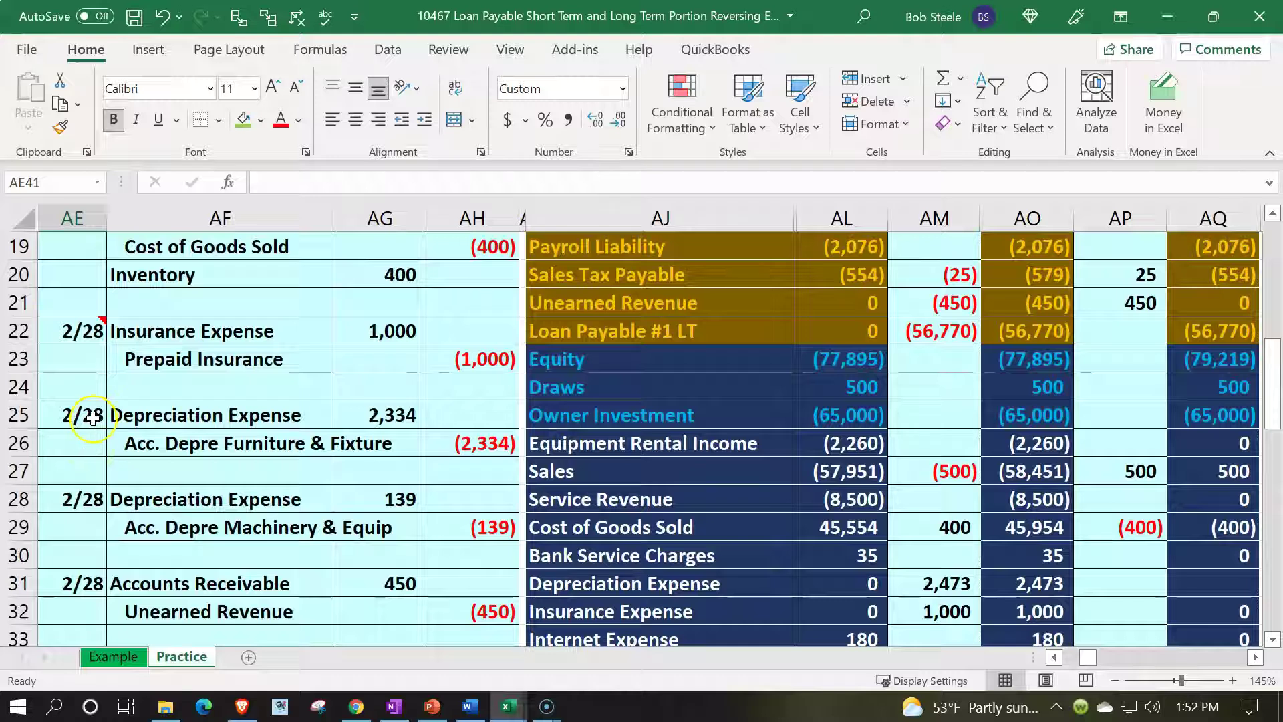
{"action": "left_click", "coordinate": [82, 415]}
{"action": "right_click", "coordinate": [82, 415]}
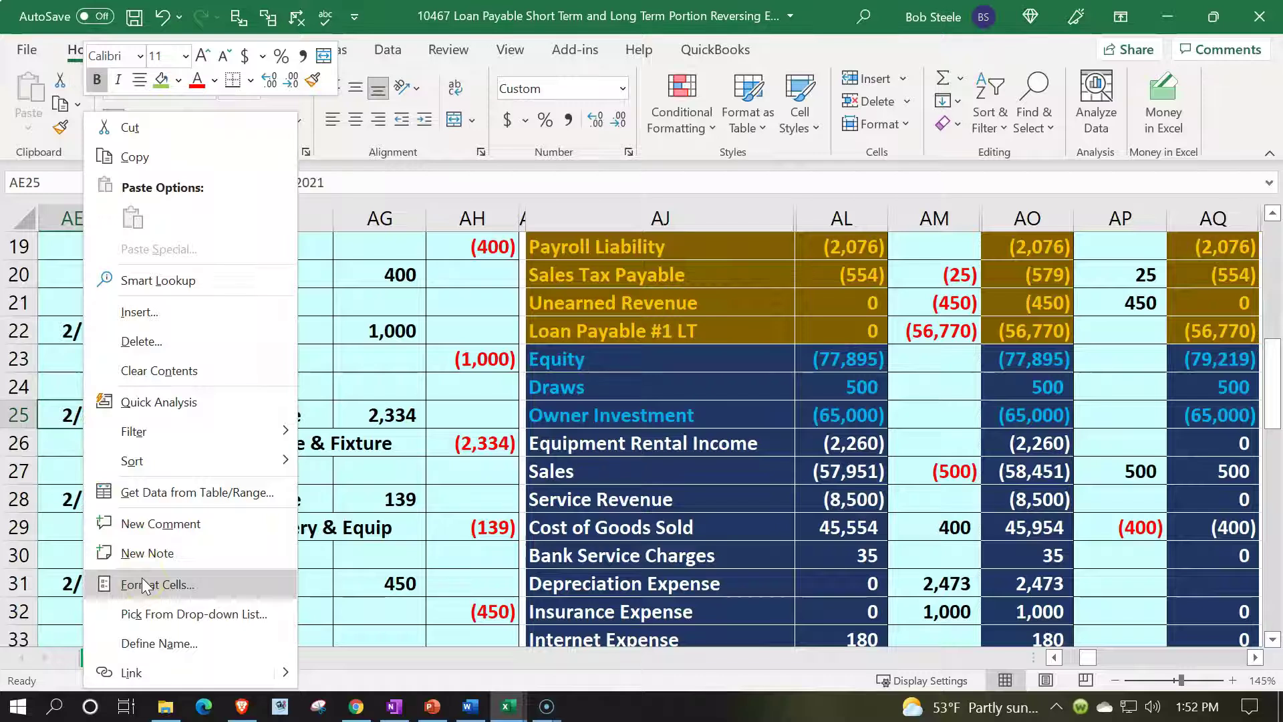
{"action": "left_click", "coordinate": [142, 553]}
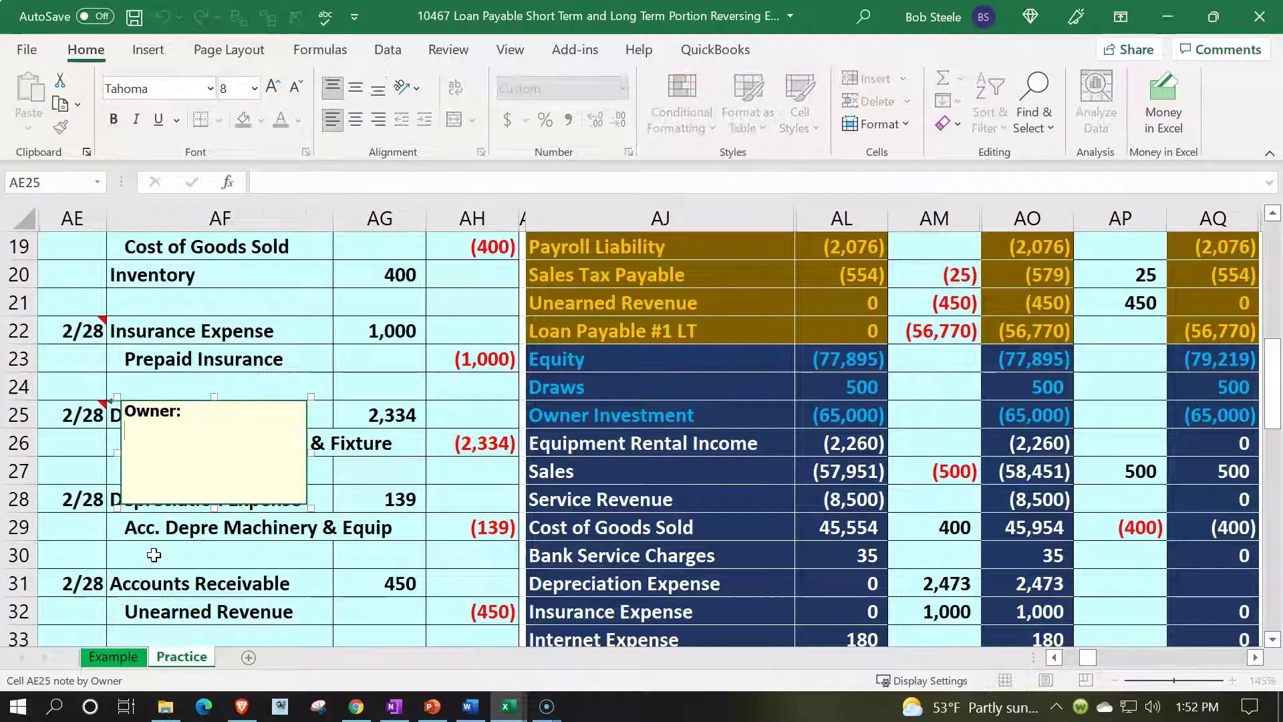
{"action": "type", "text": "To record depreaction"}
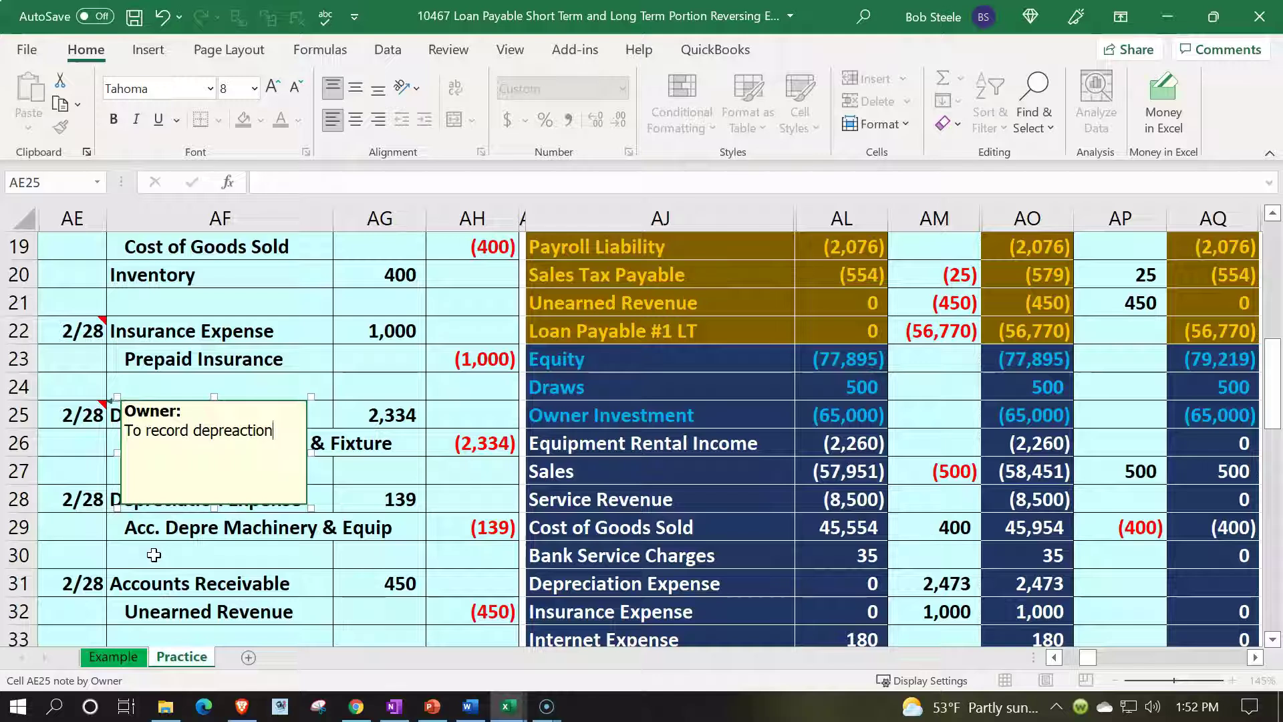
{"action": "type", "text": "accoutning"}
{"action": "key", "text": "BackSpace"}
{"action": "key", "text": "BackSpace"}
{"action": "key", "text": "BackSpace"}
{"action": "key", "text": "BackSpace"}
{"action": "key", "text": "BackSpace"}
{"action": "key", "text": "BackSpace"}
{"action": "key", "text": "BackSpace"}
{"action": "key", "text": "BackSpace"}
{"action": "key", "text": "BackSpace"}
{"action": "key", "text": "BackSpace"}
{"action": "key", "text": "BackSpace"}
{"action": "type", "text": "according to am"}
{"action": "type", "text": "ort"}
{"action": "key", "text": "BackSpace"}
{"action": "key", "text": "BackSpace"}
{"action": "key", "text": "BackSpace"}
{"action": "type", "text": "depreciation sc"}
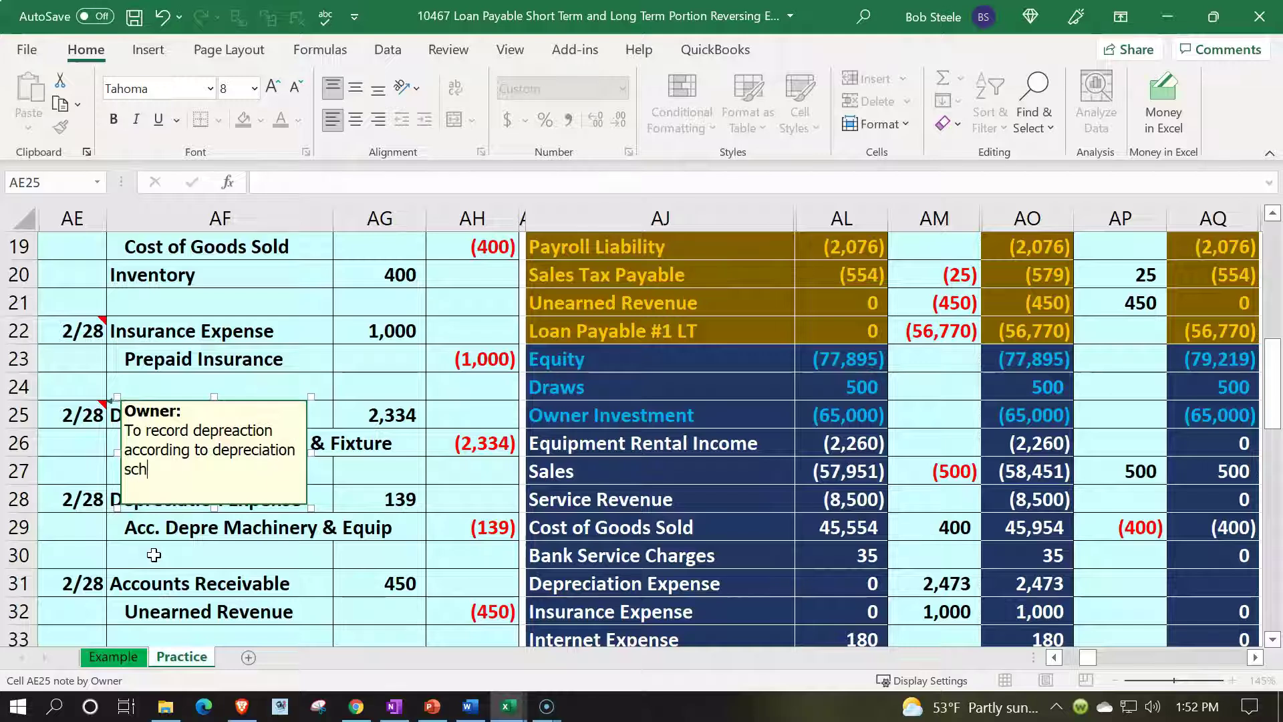
{"action": "type", "text": "h. From tax softwre"}
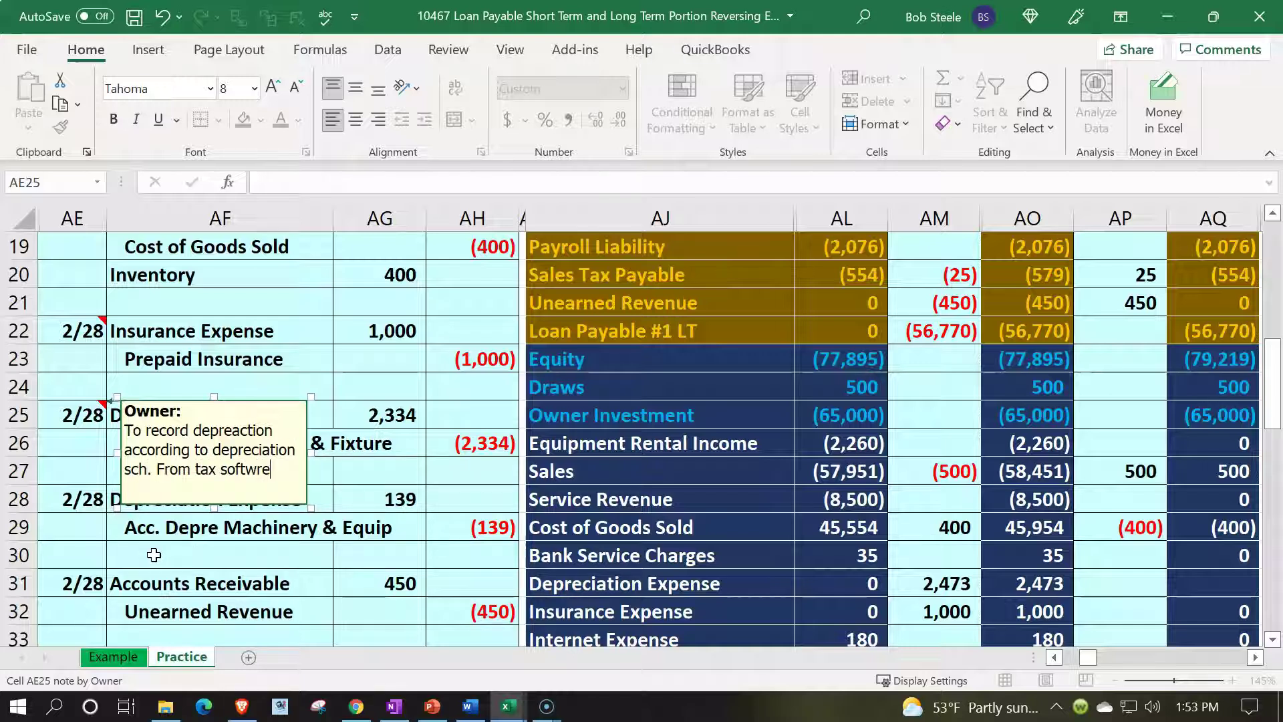
{"action": "key", "text": "BackSpace"}
{"action": "type", "text": "ar"}
{"action": "left_click", "coordinate": [215, 583]}
Step: Add a note to the date in AE31: "To increase customer deposits in AR for prepayments and record related unearened revenue"
{"action": "scroll", "coordinate": [215, 567], "scroll_direction": "down", "scroll_amount": 2}
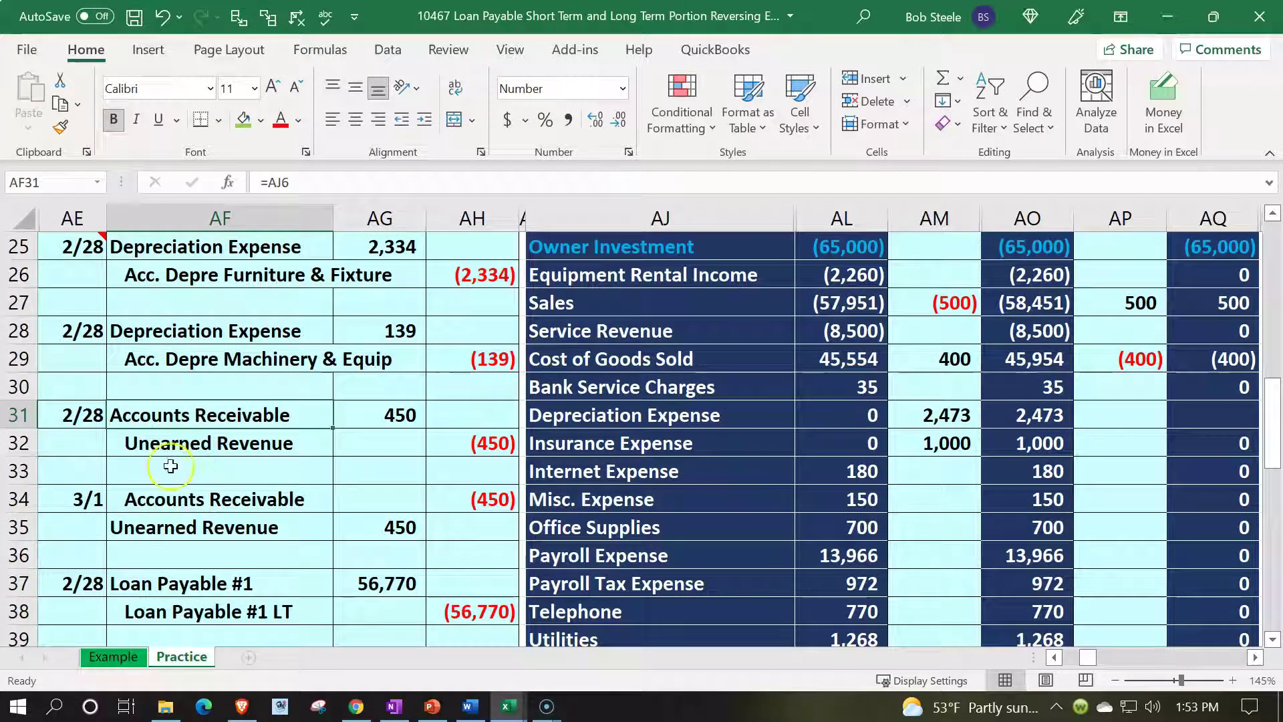
{"action": "right_click", "coordinate": [60, 414]}
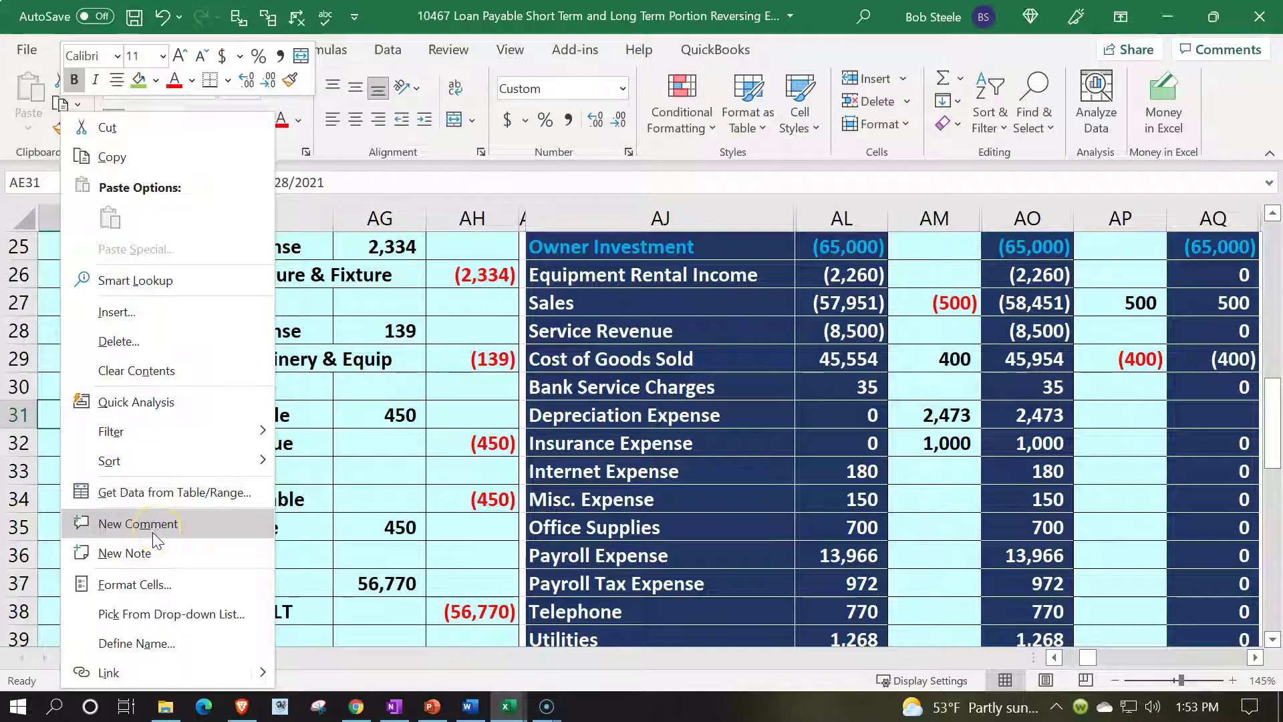
{"action": "left_click", "coordinate": [158, 553]}
{"action": "type", "text": "To inc"}
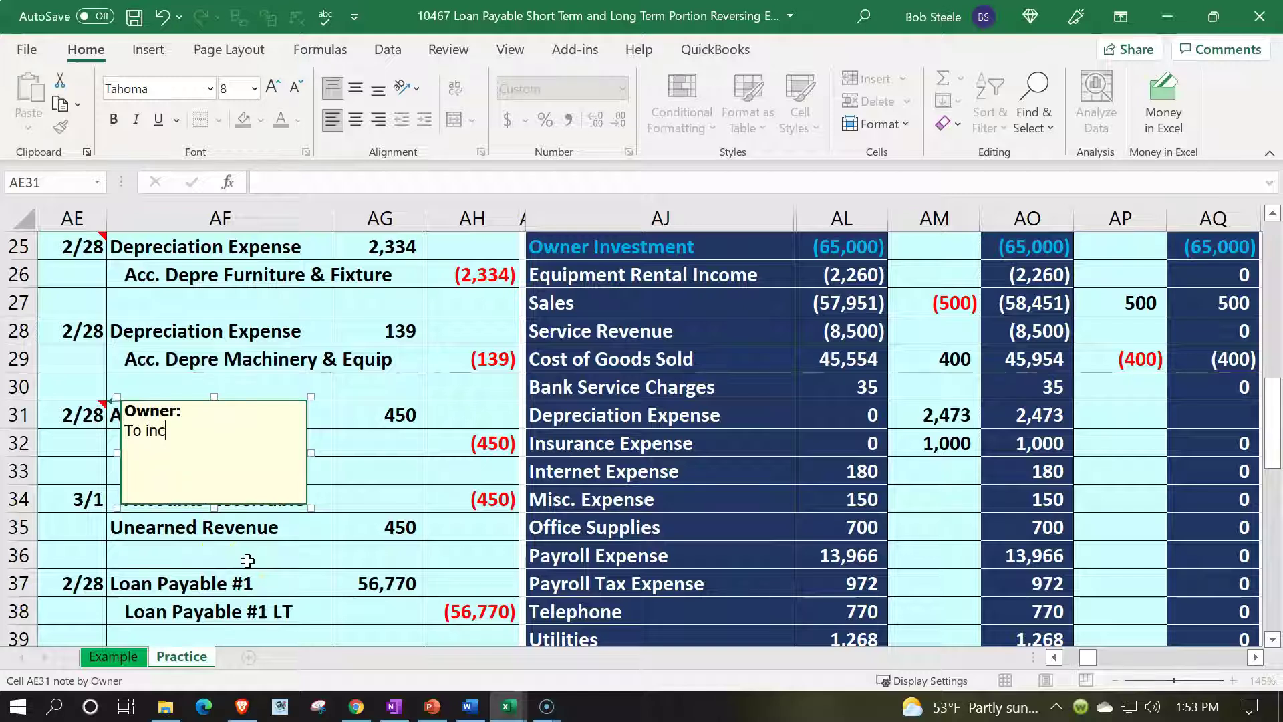
{"action": "type", "text": "rease customer deposits"}
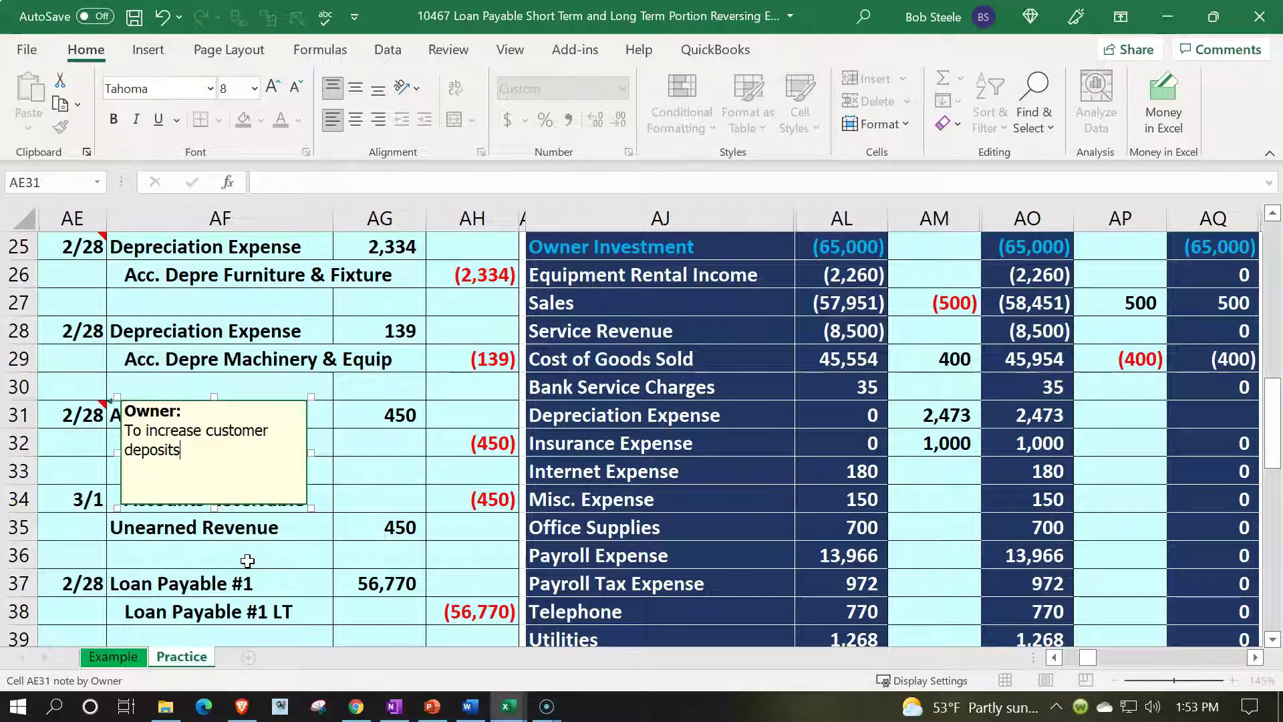
{"action": "type", "text": " in AR for prepayme"}
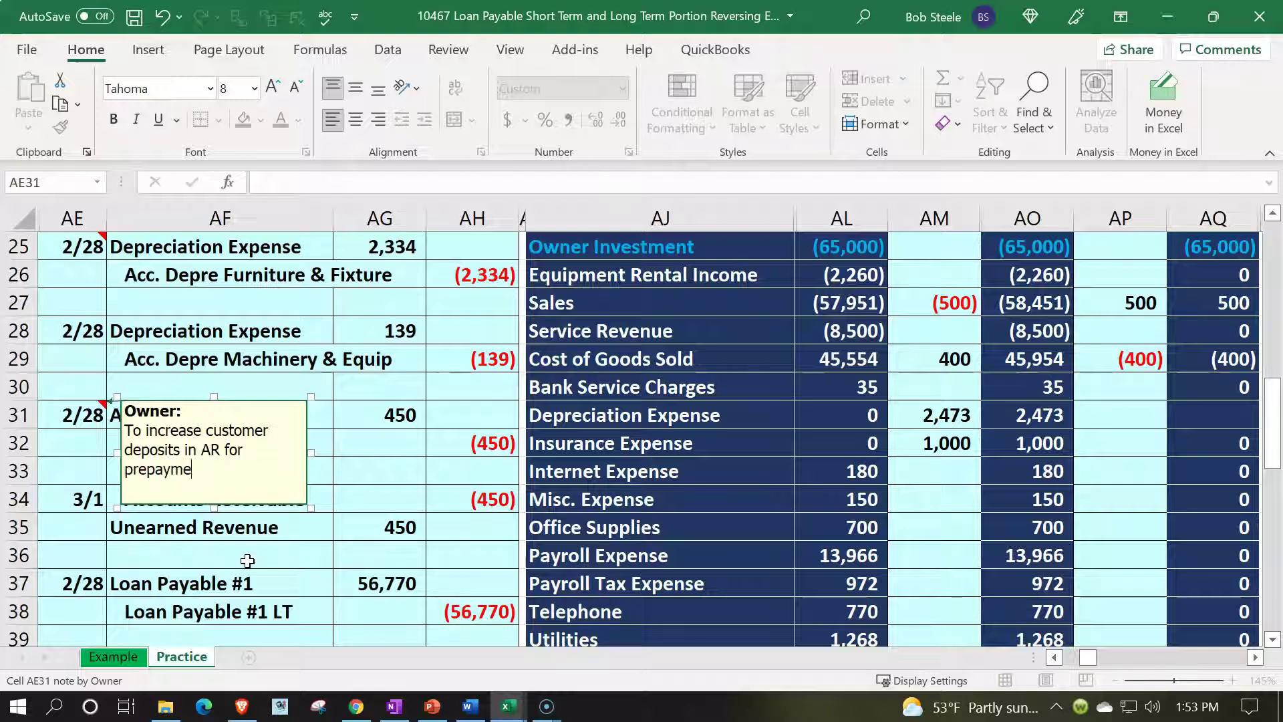
{"action": "type", "text": "nts and record unea"}
{"action": "key", "text": "BackSpace"}
{"action": "key", "text": "BackSpace"}
{"action": "key", "text": "BackSpace"}
{"action": "key", "text": "BackSpace"}
{"action": "type", "text": "related unearene"}
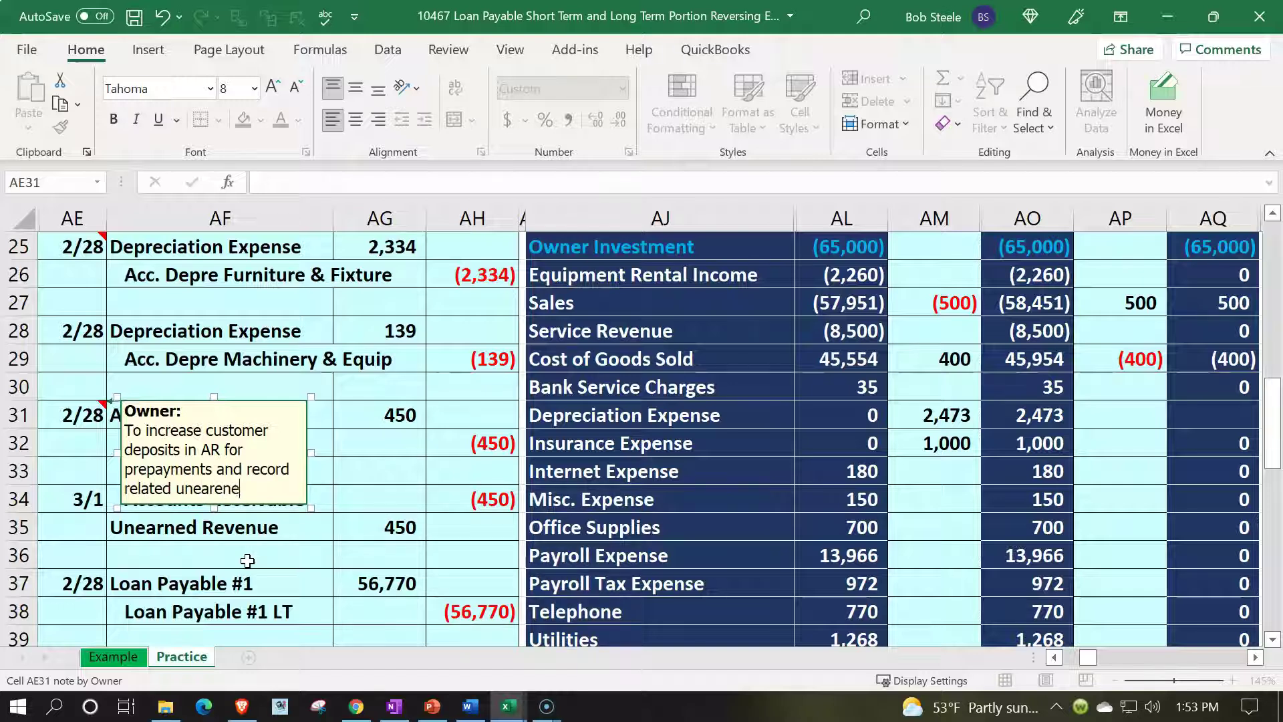
{"action": "type", "text": "d revenue"}
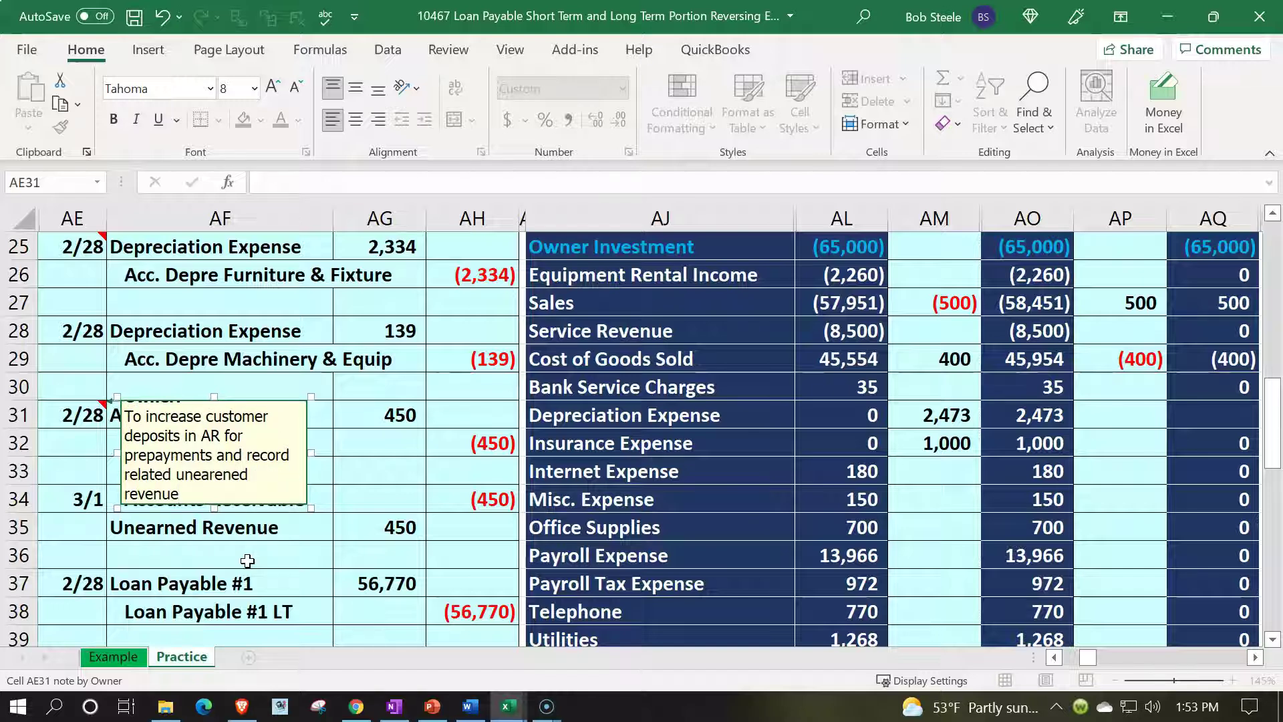
{"action": "left_click", "coordinate": [247, 560]}
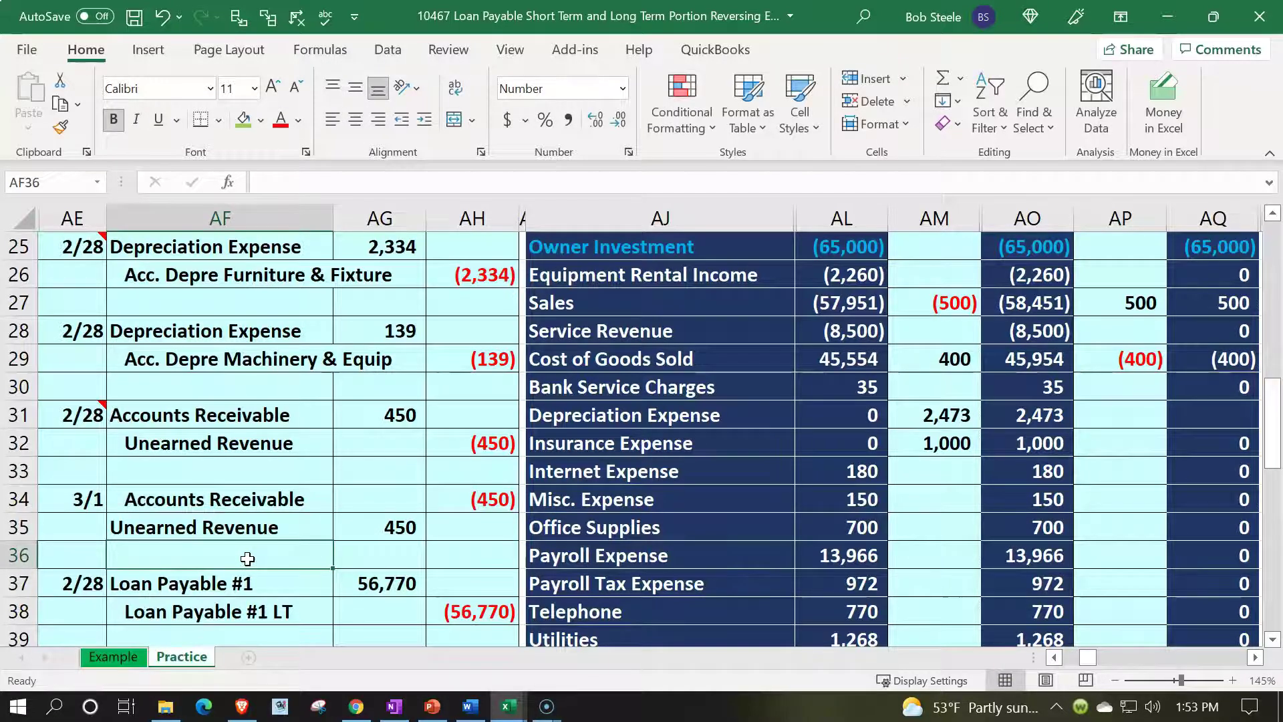
Step: Add a note to the date in AE37: "To break out short term and long ter portion according to amotization table"
{"action": "scroll", "coordinate": [247, 558], "scroll_direction": "down", "scroll_amount": 1}
{"action": "scroll", "coordinate": [247, 559], "scroll_direction": "down", "scroll_amount": 2}
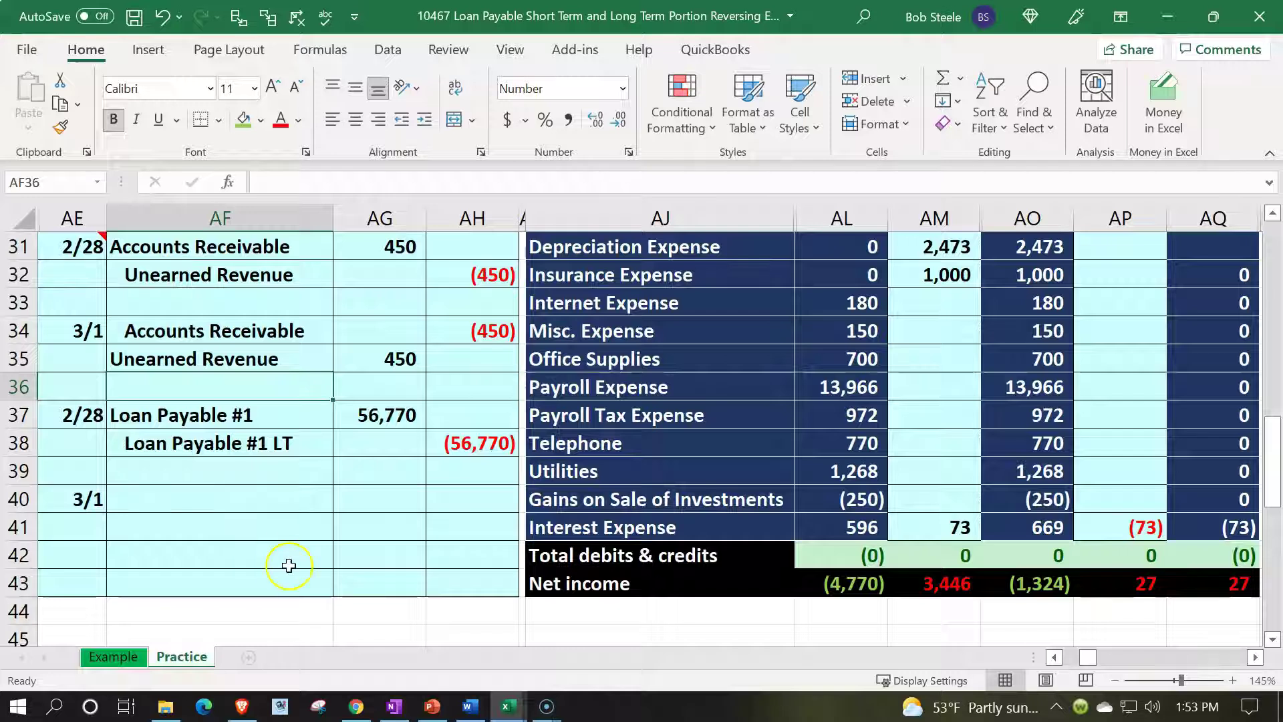
{"action": "left_click", "coordinate": [78, 421]}
{"action": "right_click", "coordinate": [77, 420]}
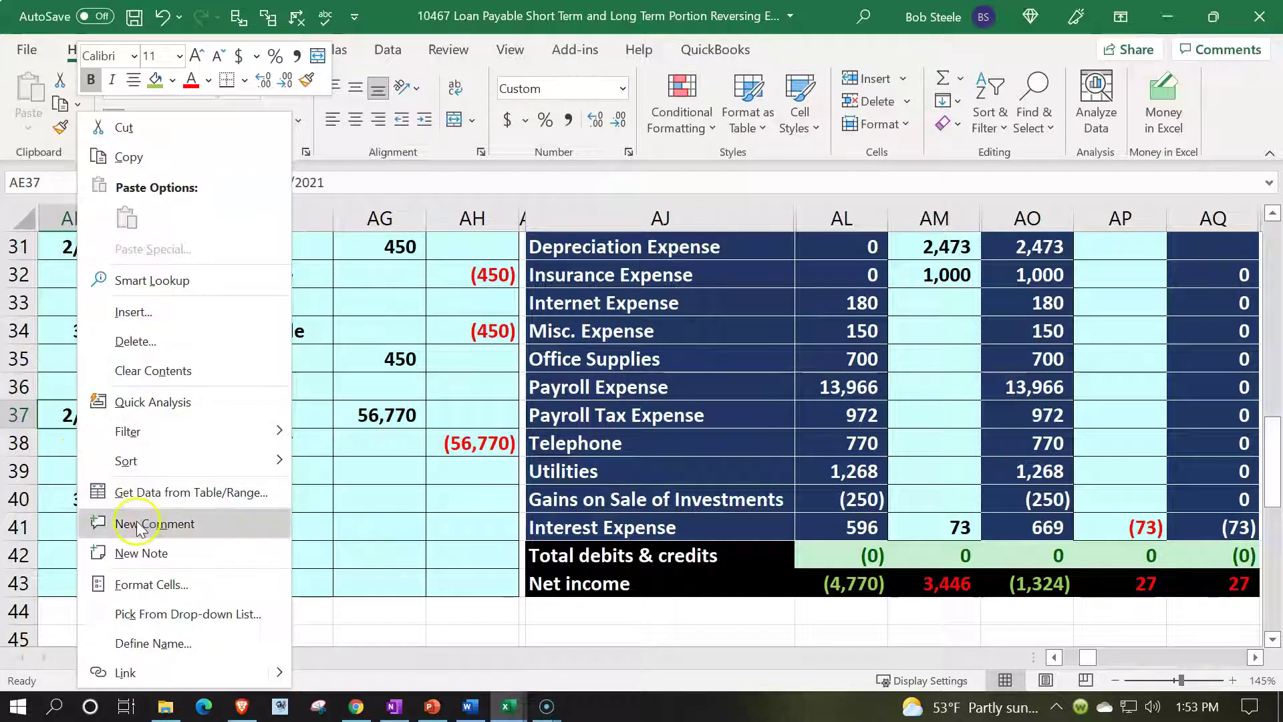
{"action": "left_click", "coordinate": [147, 554]}
{"action": "type", "text": "To break out short term and long "}
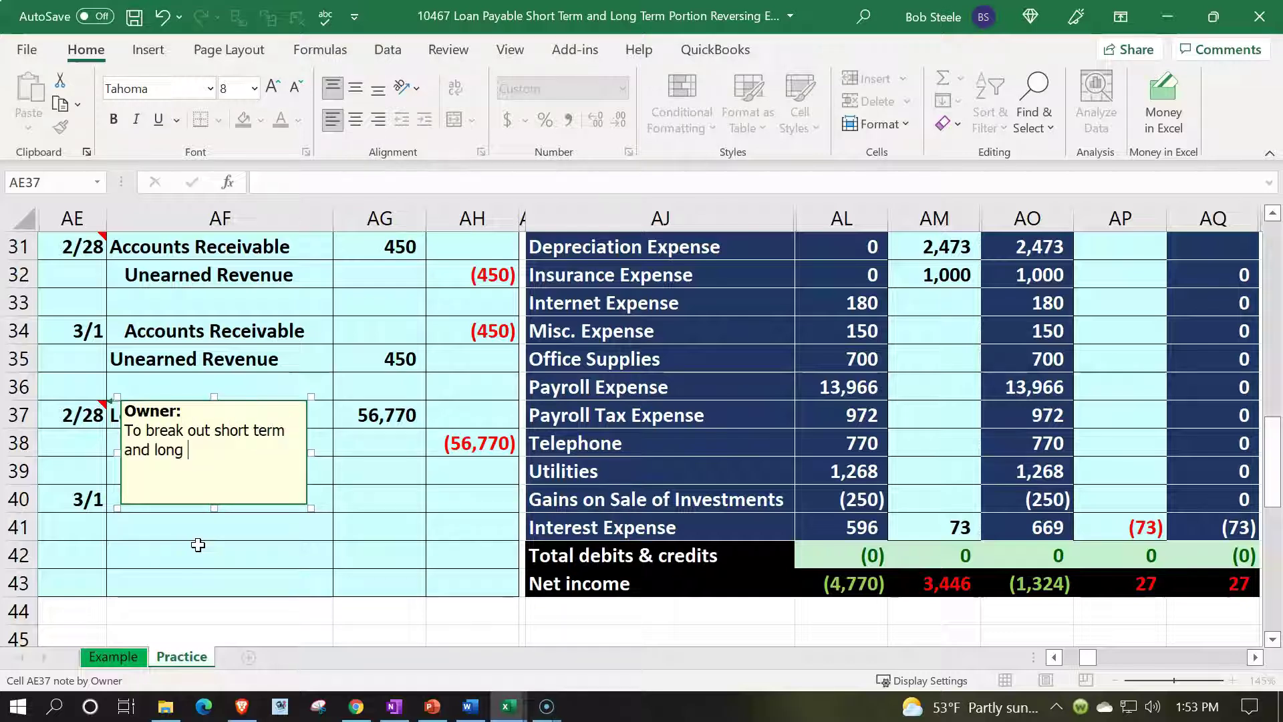
{"action": "type", "text": "ter portion according to a"}
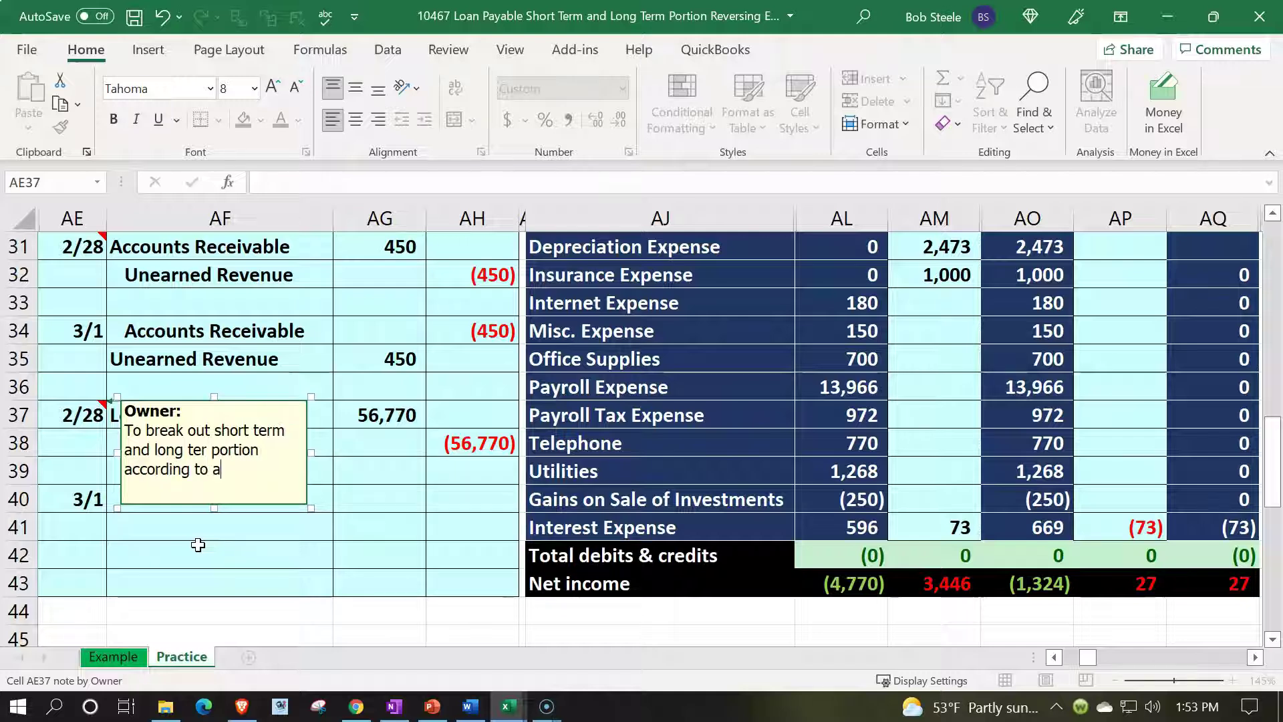
{"action": "type", "text": "motization table"}
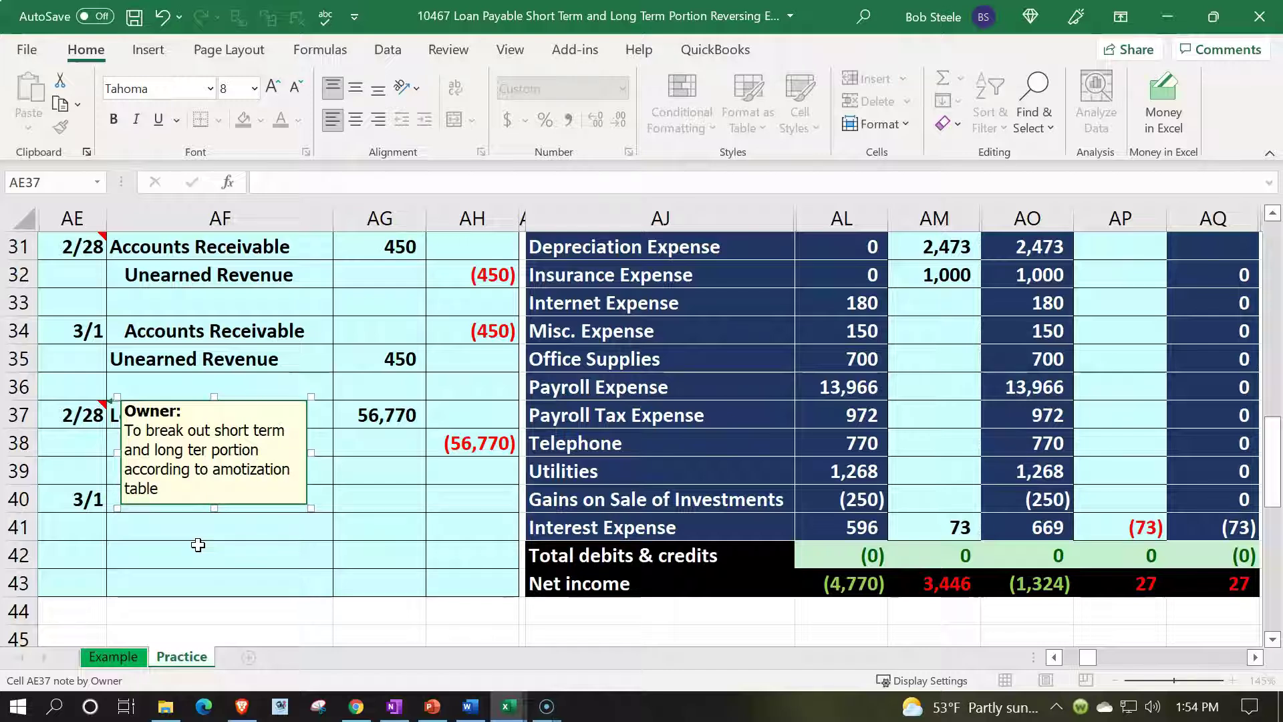
{"action": "left_click", "coordinate": [198, 545]}
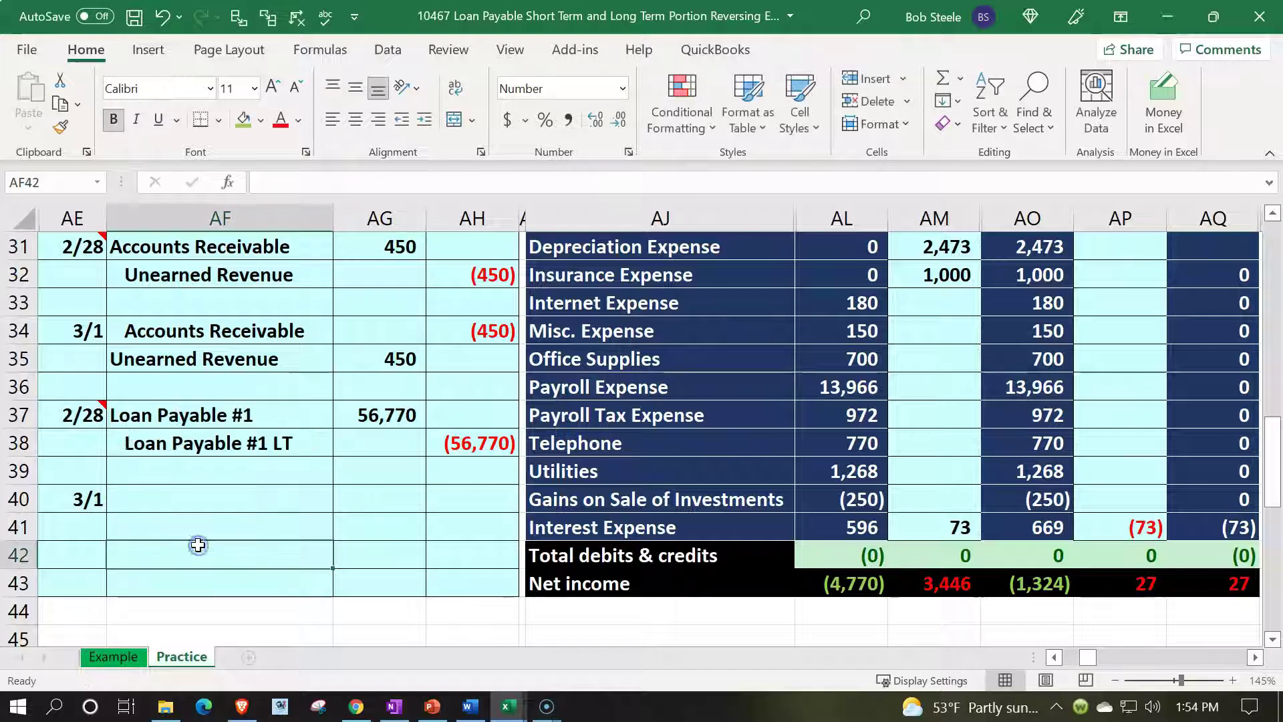
Step: Add a note to AE40: "Reverse adjusting entry for loan so that accounting department has only one account they can agree to amortization table"
{"action": "left_click", "coordinate": [81, 498]}
{"action": "right_click", "coordinate": [81, 498]}
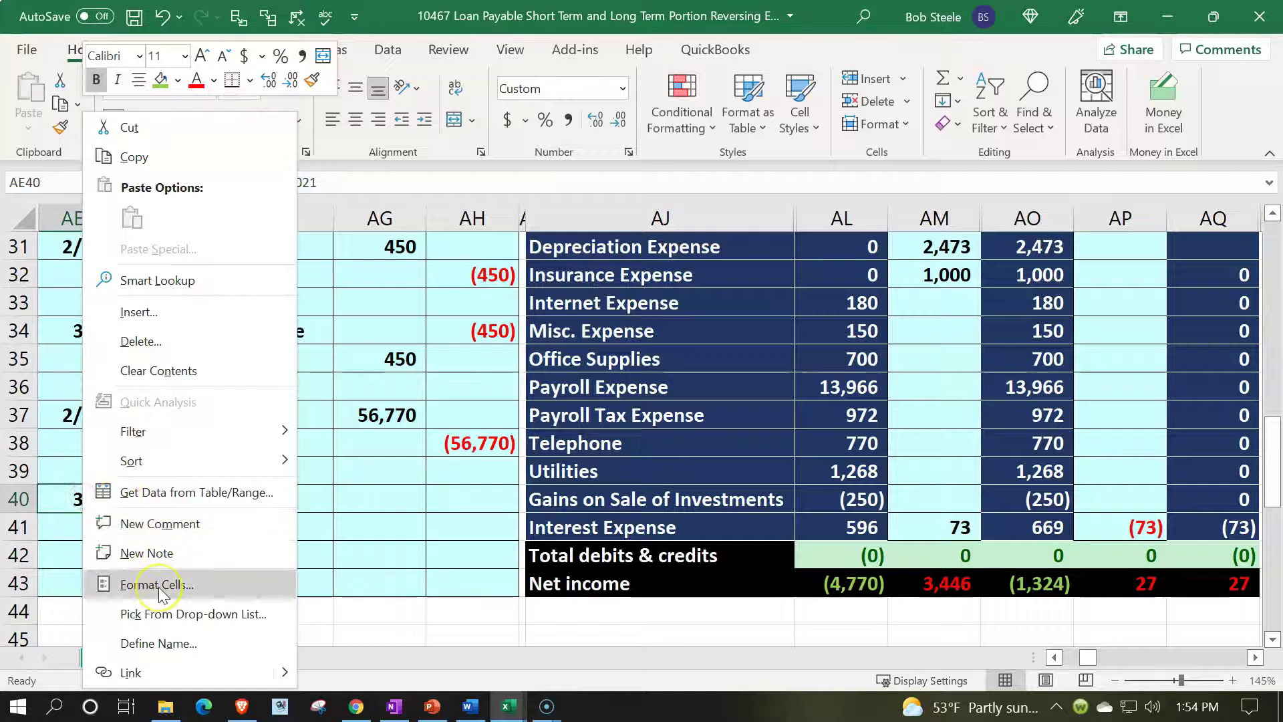
{"action": "left_click", "coordinate": [157, 553]}
{"action": "type", "text": "Revers"}
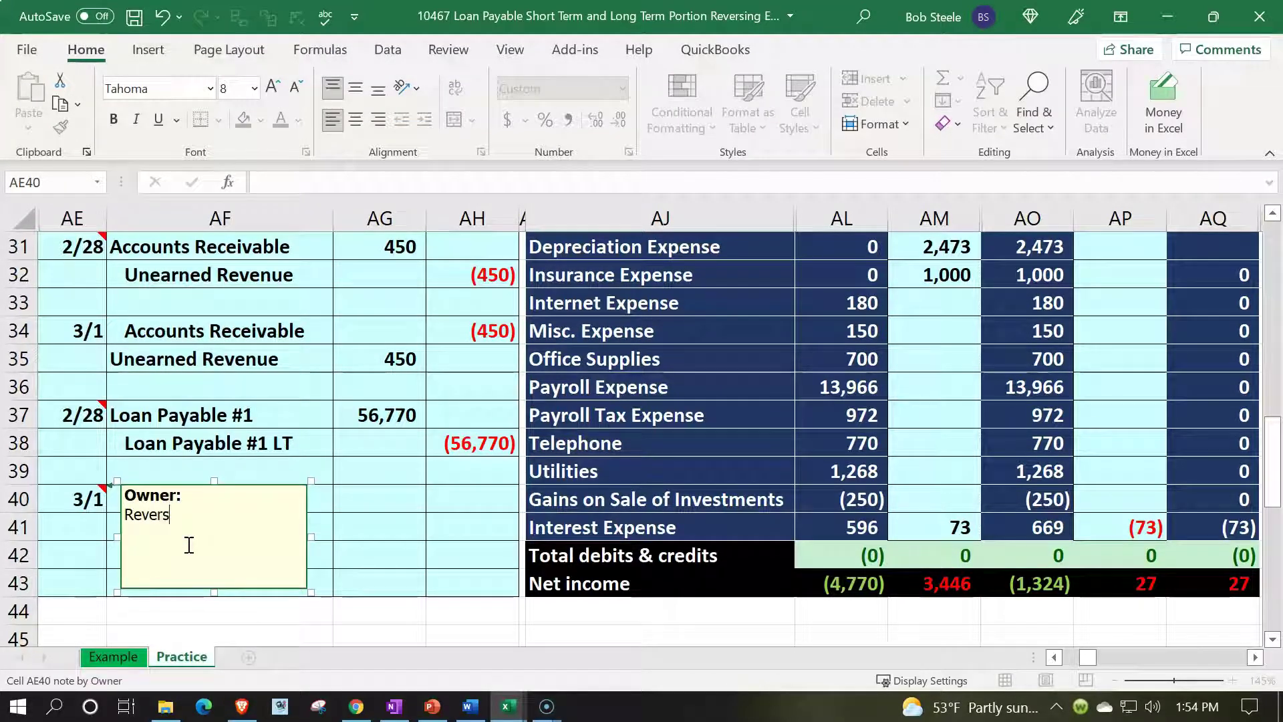
{"action": "type", "text": "e adju"}
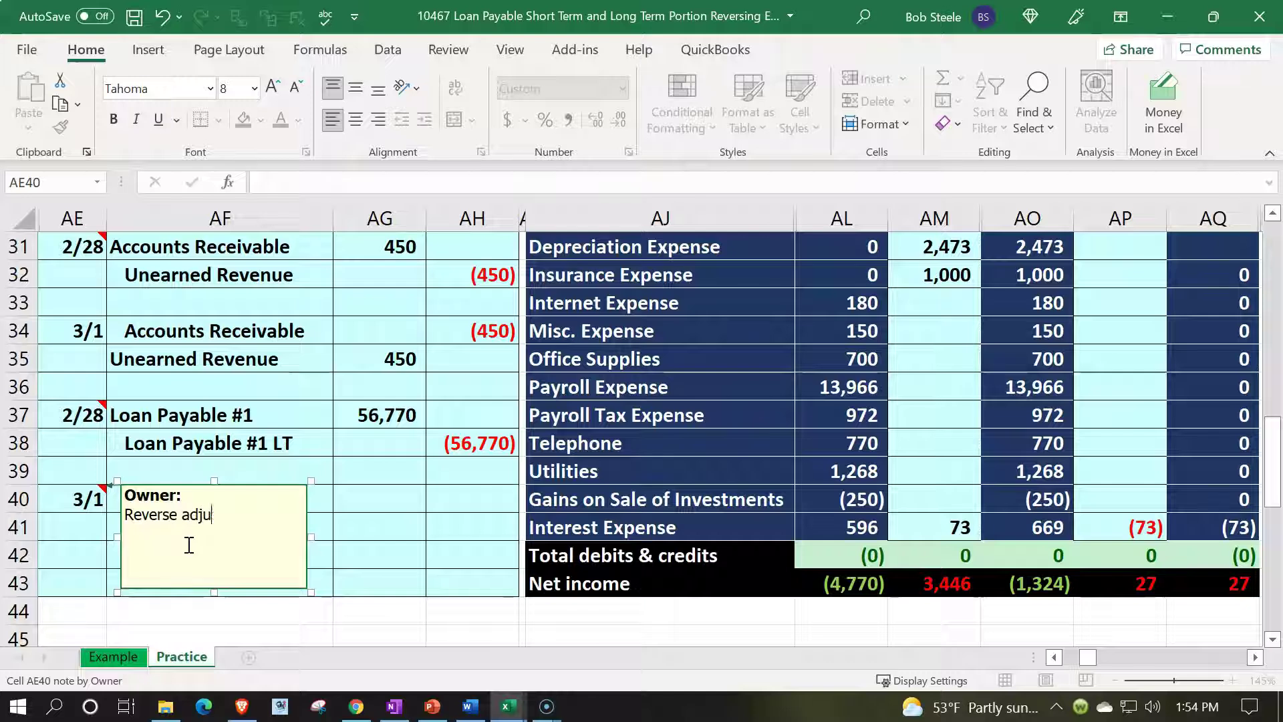
{"action": "type", "text": "sting entry for loan so "}
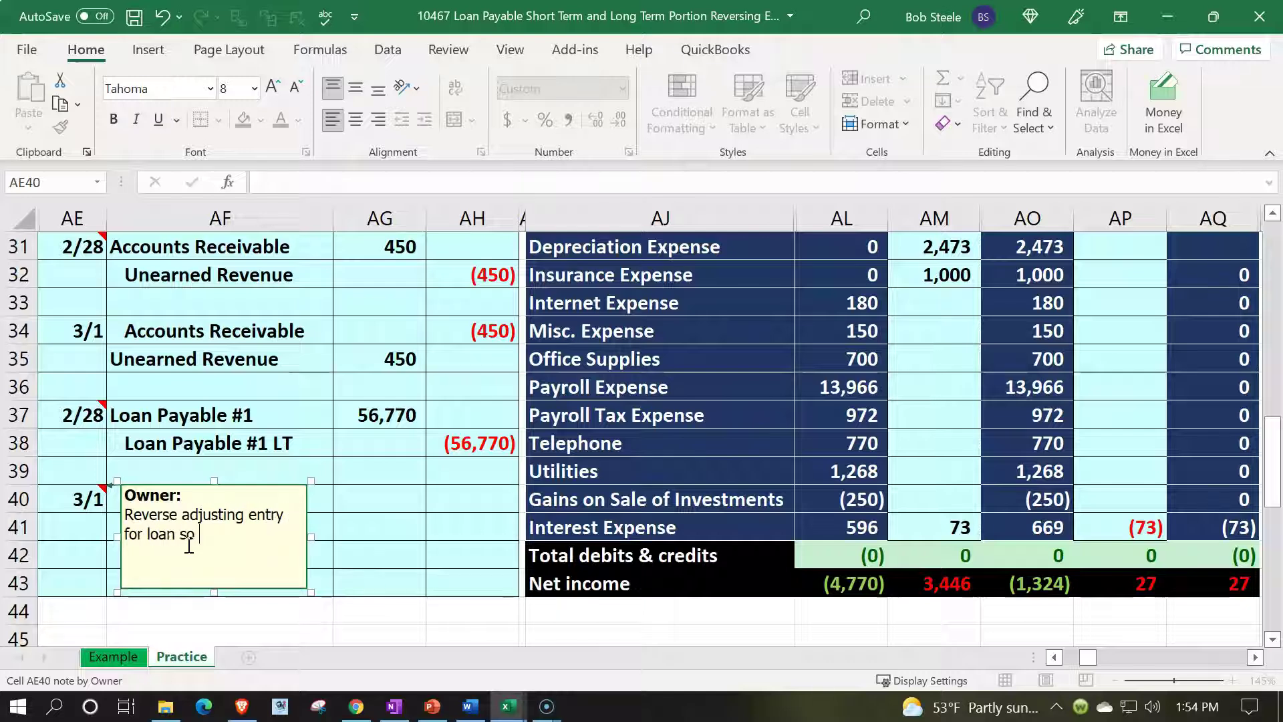
{"action": "type", "text": "tahat boo"}
{"action": "key", "text": "BackSpace"}
{"action": "key", "text": "BackSpace"}
{"action": "key", "text": "BackSpace"}
{"action": "type", "text": "accounting departmen"}
{"action": "key", "text": "BackSpace"}
{"action": "key", "text": "BackSpace"}
{"action": "key", "text": "BackSpace"}
{"action": "key", "text": "BackSpace"}
{"action": "type", "text": "ment has only one a"}
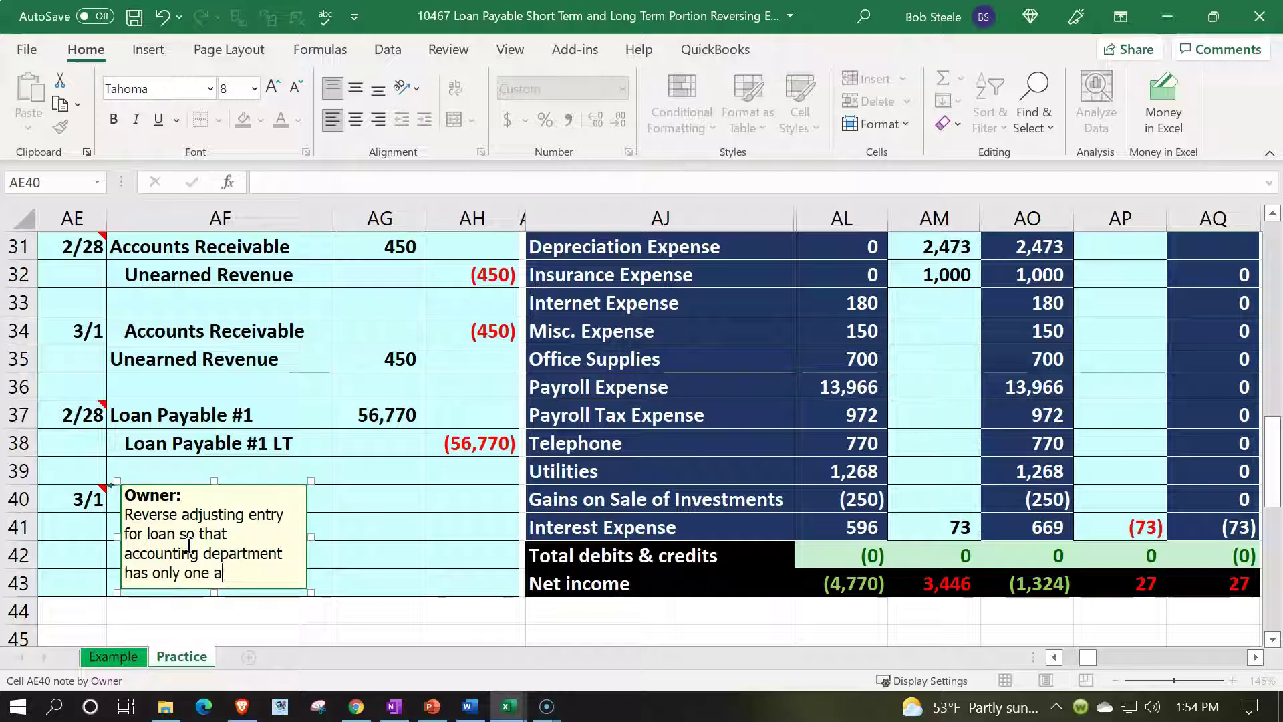
{"action": "type", "text": "ccount they can agree to "}
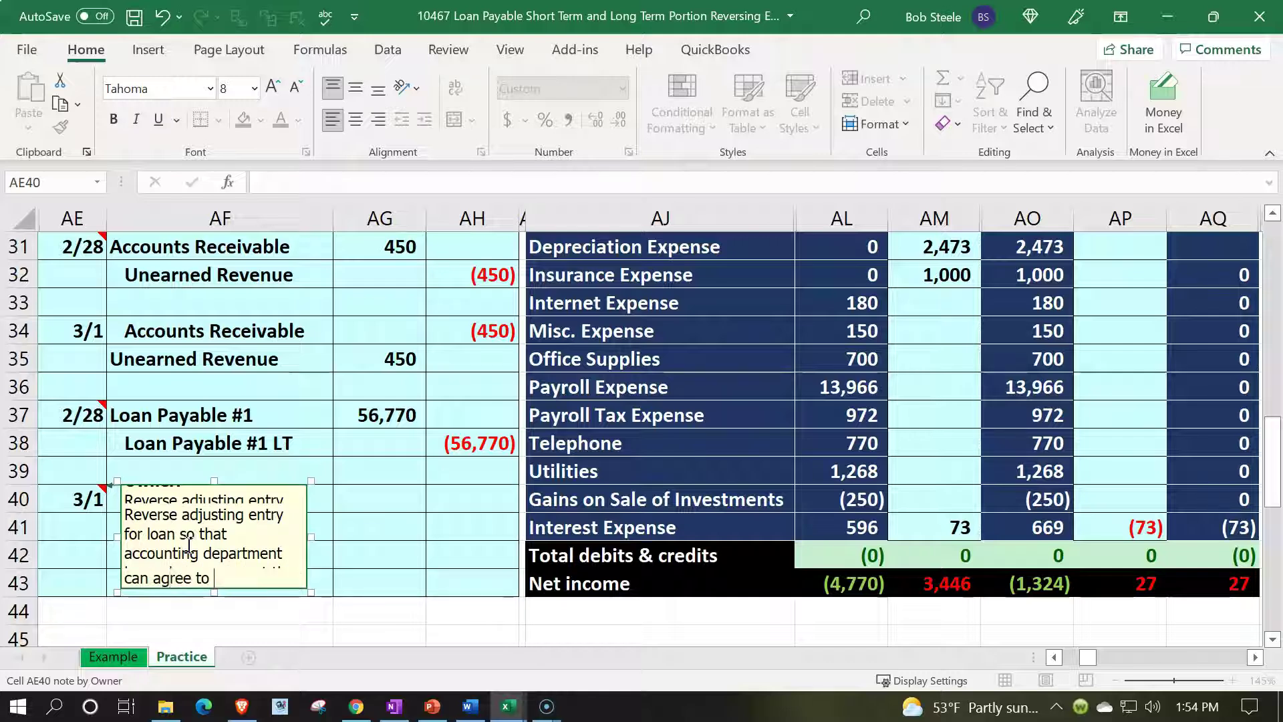
{"action": "type", "text": "amortization table"}
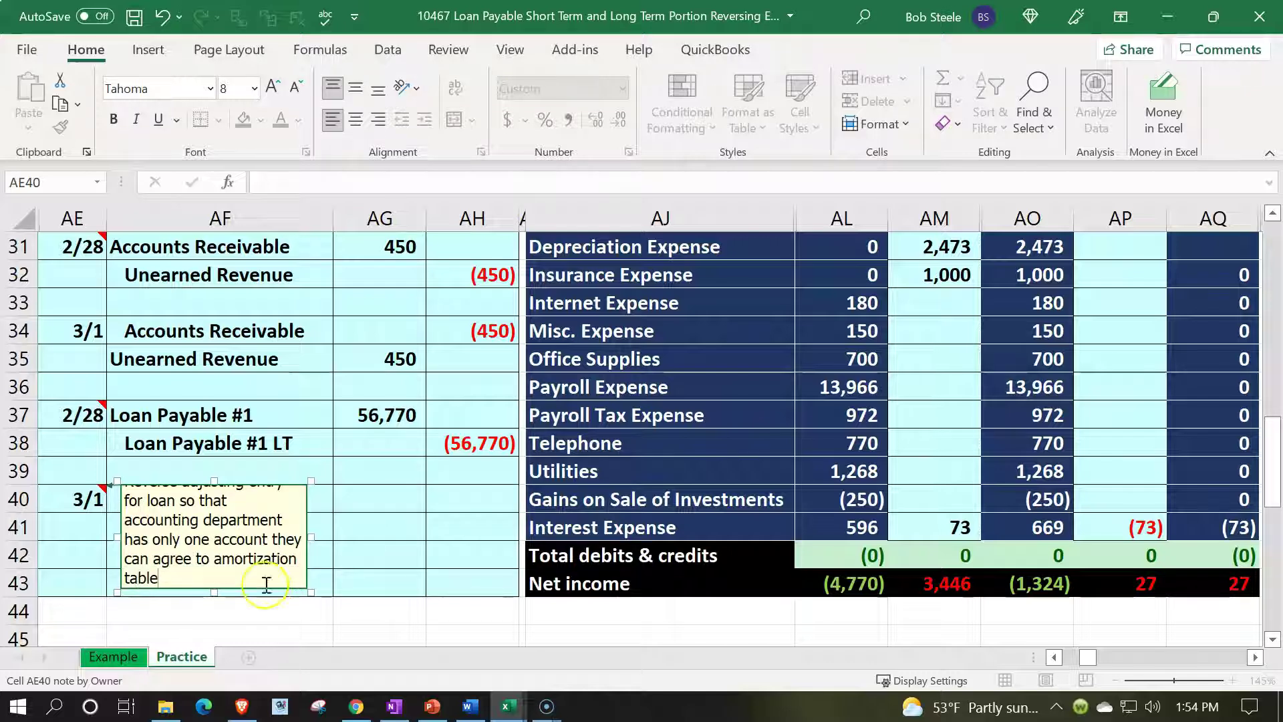
{"action": "left_click", "coordinate": [457, 581]}
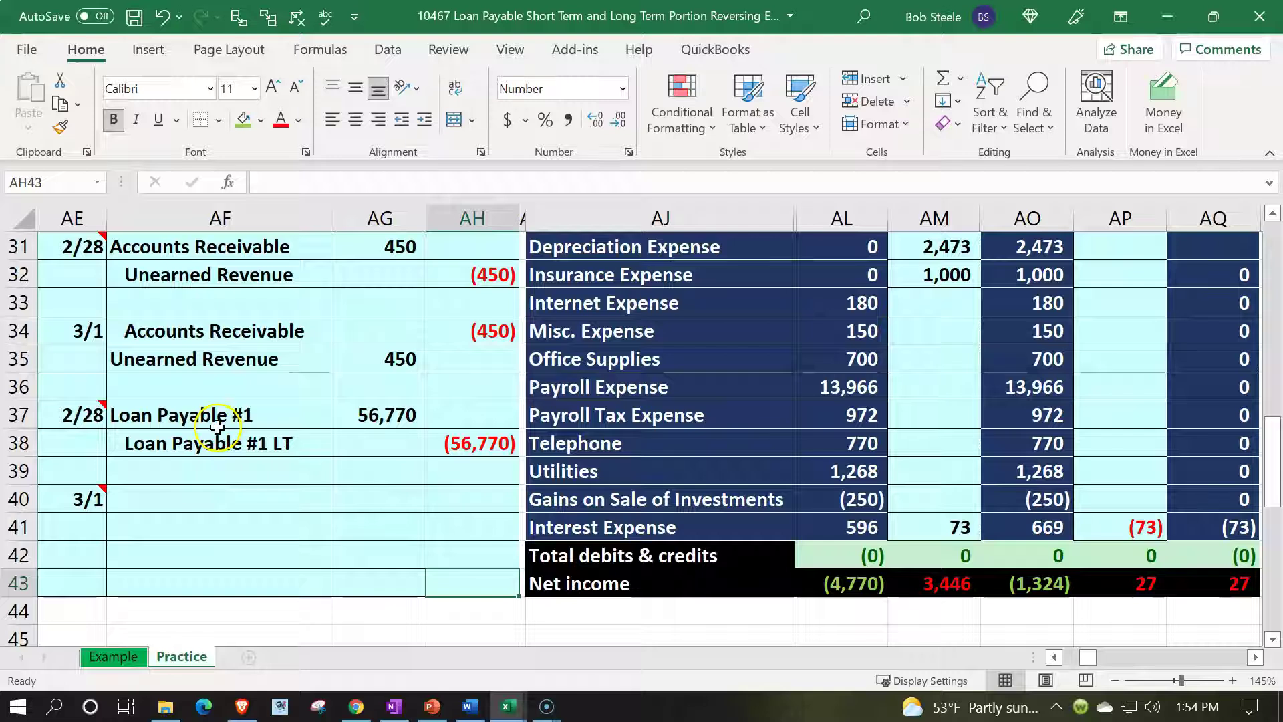
Step: Enter the formula =AF37 in AF40 to bring Loan Payable #1 into the 3/1 entry
{"action": "left_click", "coordinate": [190, 495]}
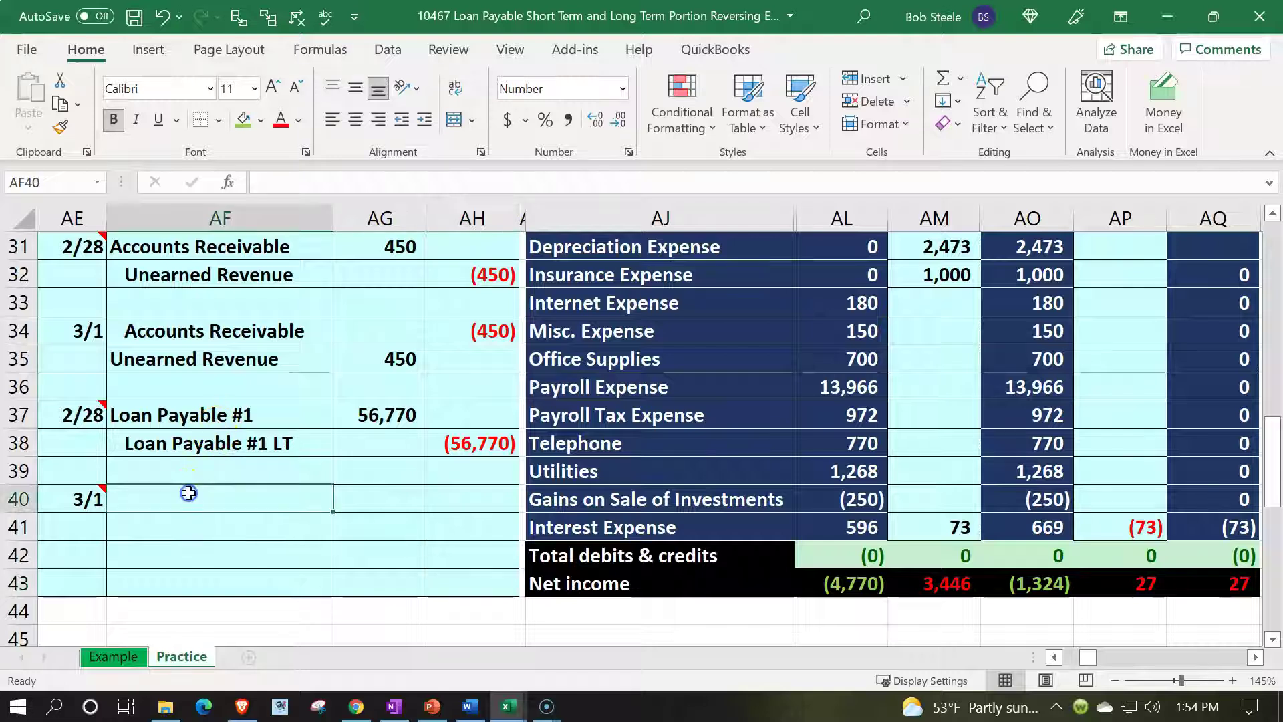
{"action": "type", "text": "="}
{"action": "key", "text": "Up"}
{"action": "key", "text": "Up"}
{"action": "key", "text": "Up"}
{"action": "key", "text": "Return"}
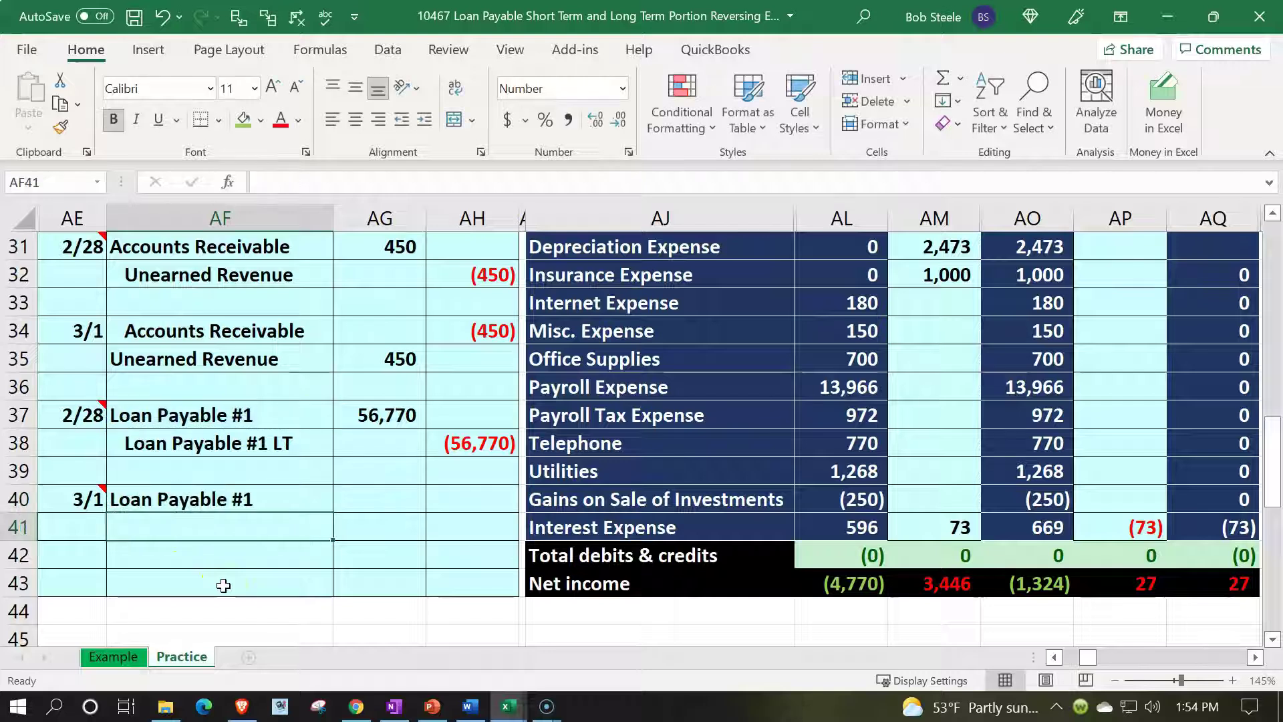
Step: Enter =AF38 in AF41 for the Loan Payable #1 LT line and indent the Loan Payable #1 account name in AF40
{"action": "type", "text": "="}
{"action": "key", "text": "Up"}
{"action": "key", "text": "Down"}
{"action": "key", "text": "Up"}
{"action": "key", "text": "Up"}
{"action": "key", "text": "Up"}
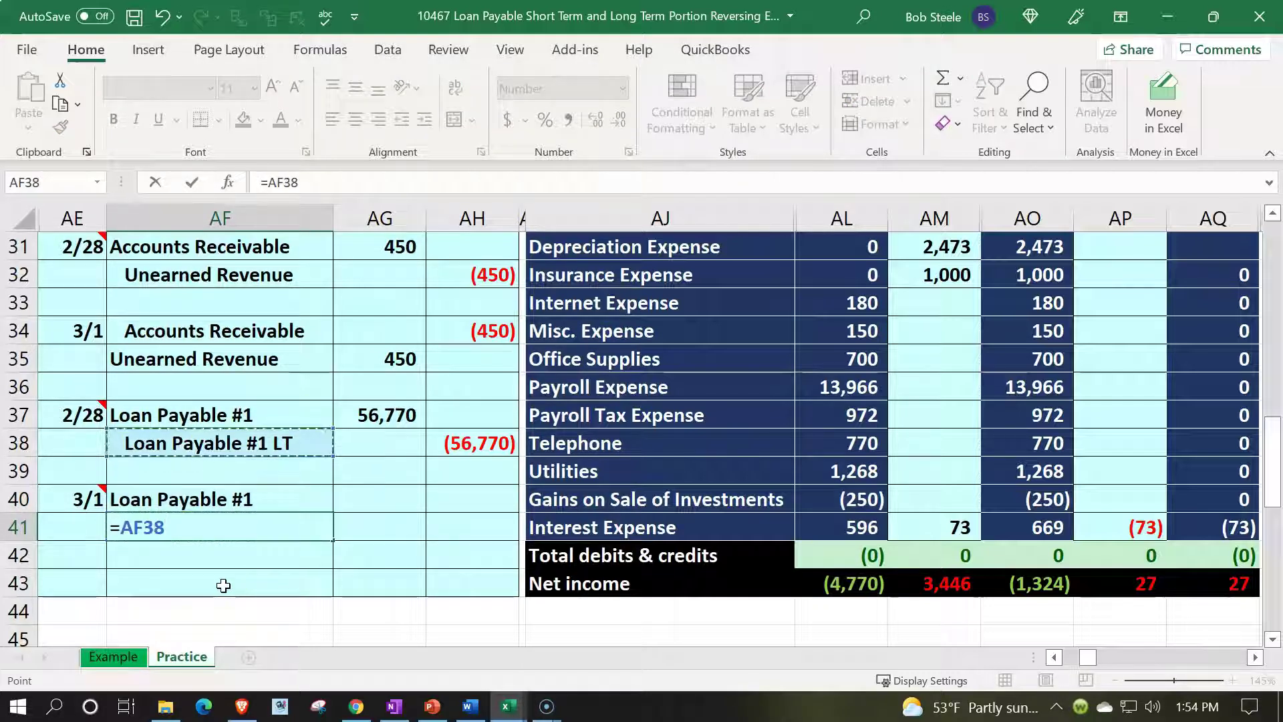
{"action": "key", "text": "Return"}
{"action": "key", "text": "Up"}
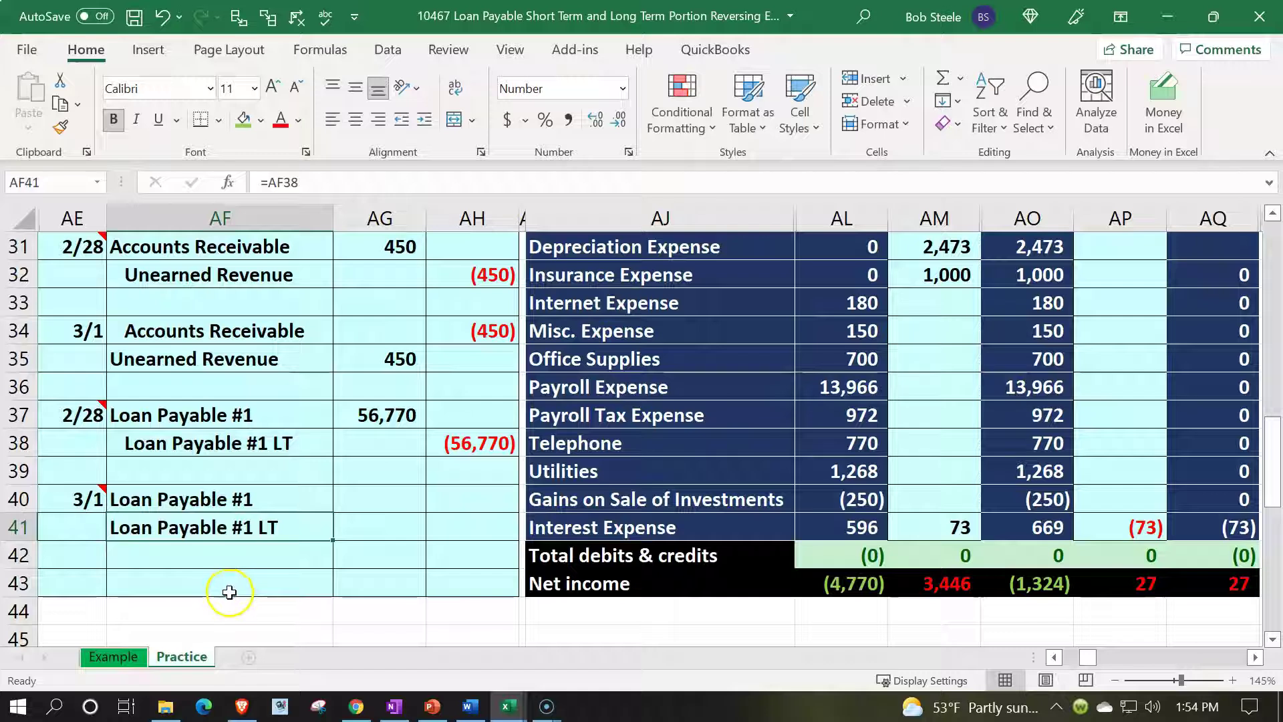
{"action": "left_click", "coordinate": [215, 492]}
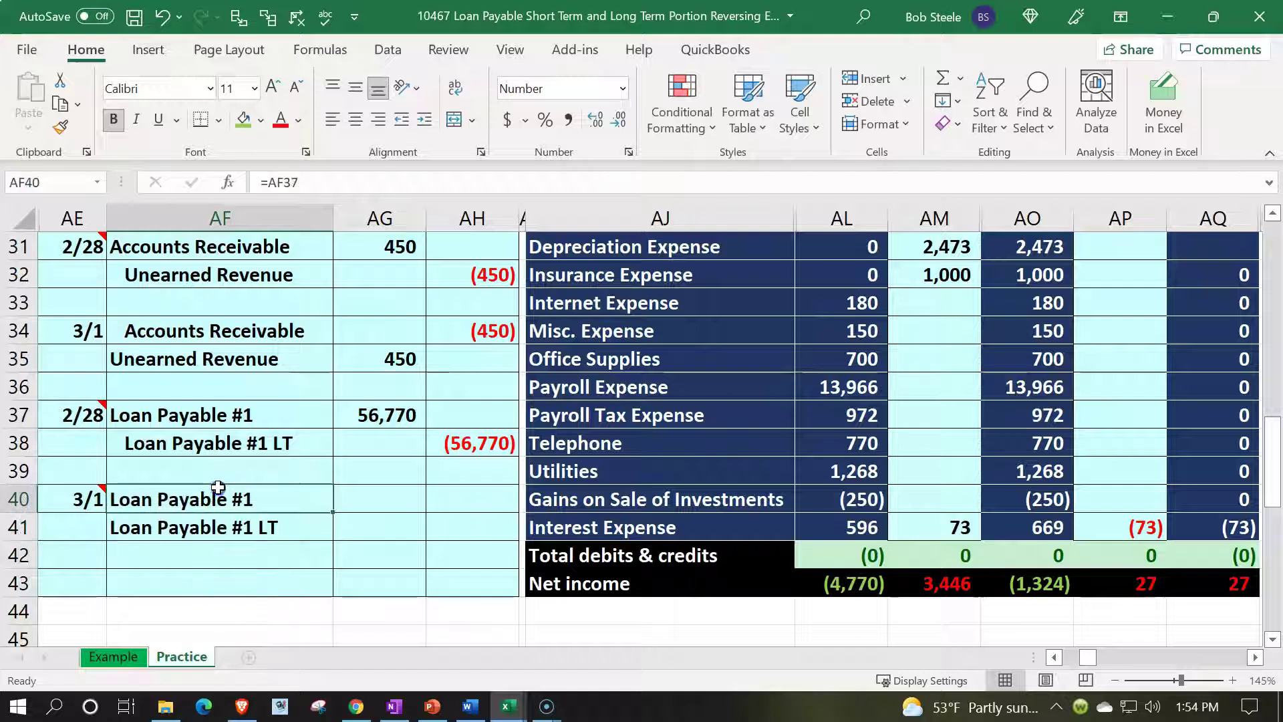
{"action": "left_click", "coordinate": [425, 118]}
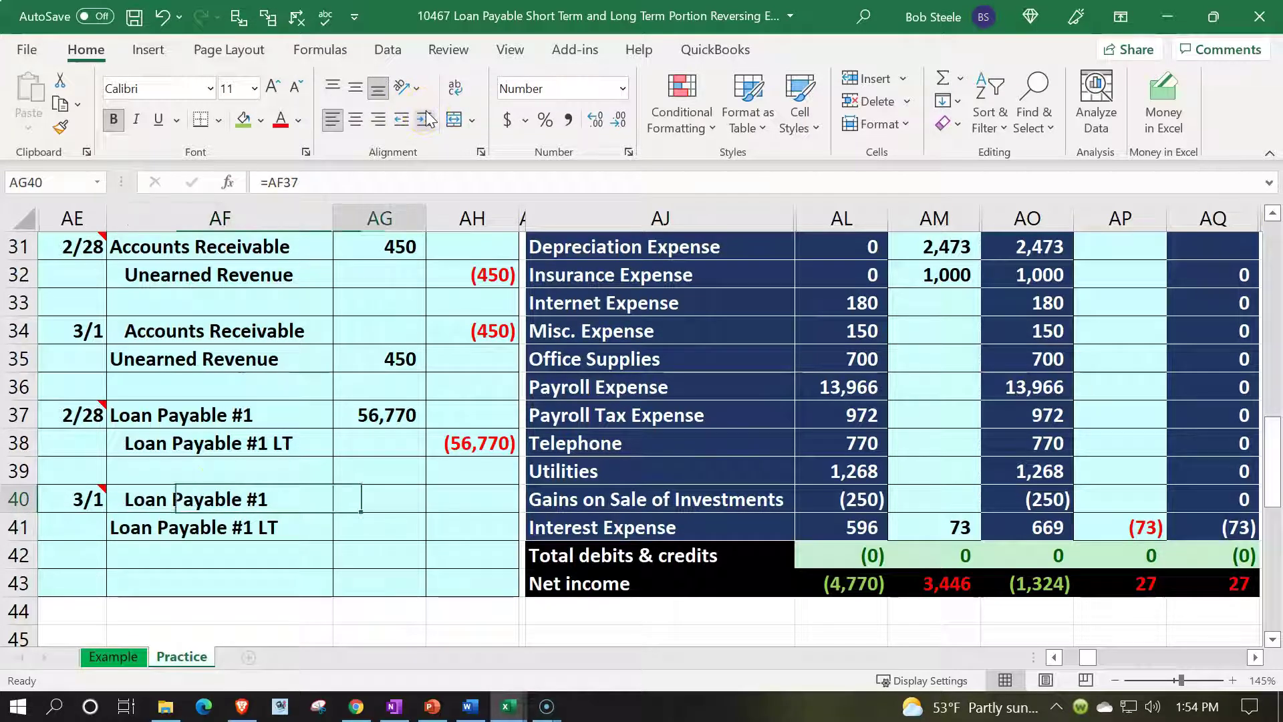
Step: Enter the formula =-AG37 in AH40 to credit Loan Payable #1 in the 3/1 reversing entry
{"action": "key", "text": "Right"}
{"action": "key", "text": "Right"}
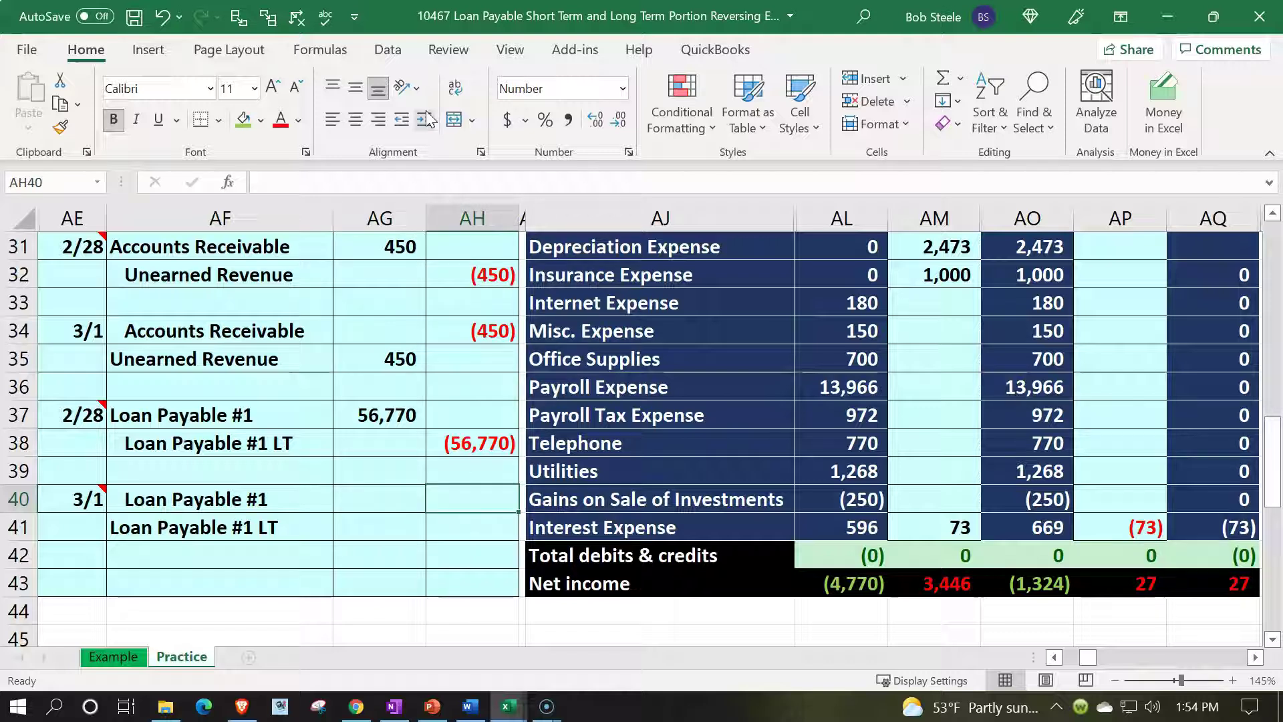
{"action": "type", "text": "=-"}
{"action": "key", "text": "Up"}
{"action": "key", "text": "Up"}
{"action": "key", "text": "Left"}
{"action": "key", "text": "Up"}
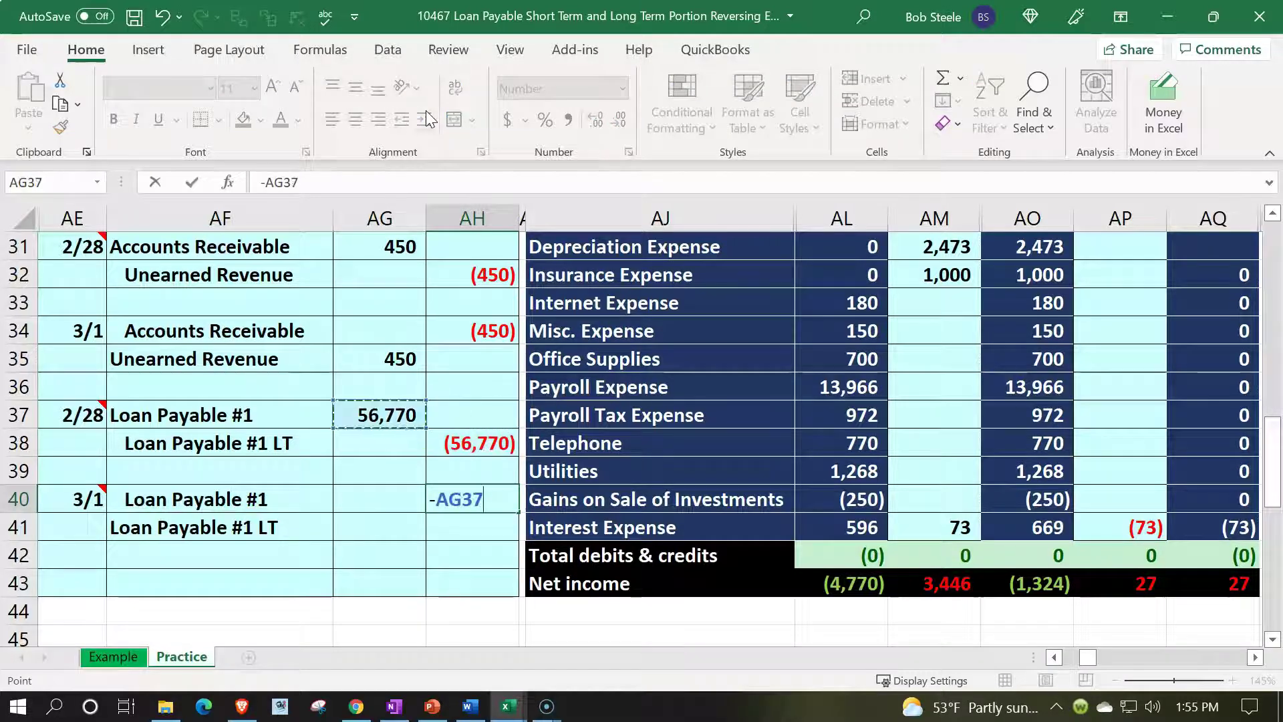
{"action": "key", "text": "Return"}
Step: Enter the formula =-AH38 in AG41 to debit Loan Payable #1 LT in the 3/1 reversing entry
{"action": "key", "text": "Left"}
{"action": "type", "text": "-"}
{"action": "key", "text": "Up"}
{"action": "key", "text": "Up"}
{"action": "key", "text": "Up"}
{"action": "key", "text": "Right"}
{"action": "key", "text": "Return"}
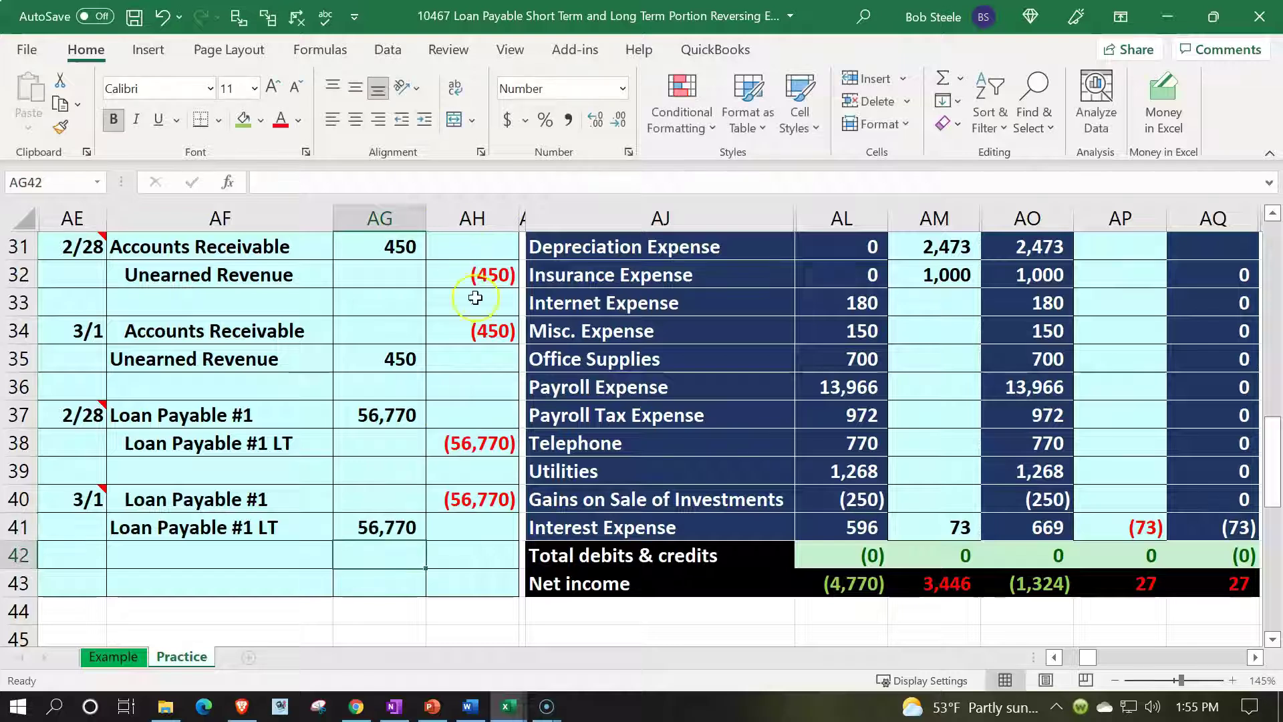
{"action": "left_click_drag", "start_coordinate": [245, 406], "coordinate": [431, 441]}
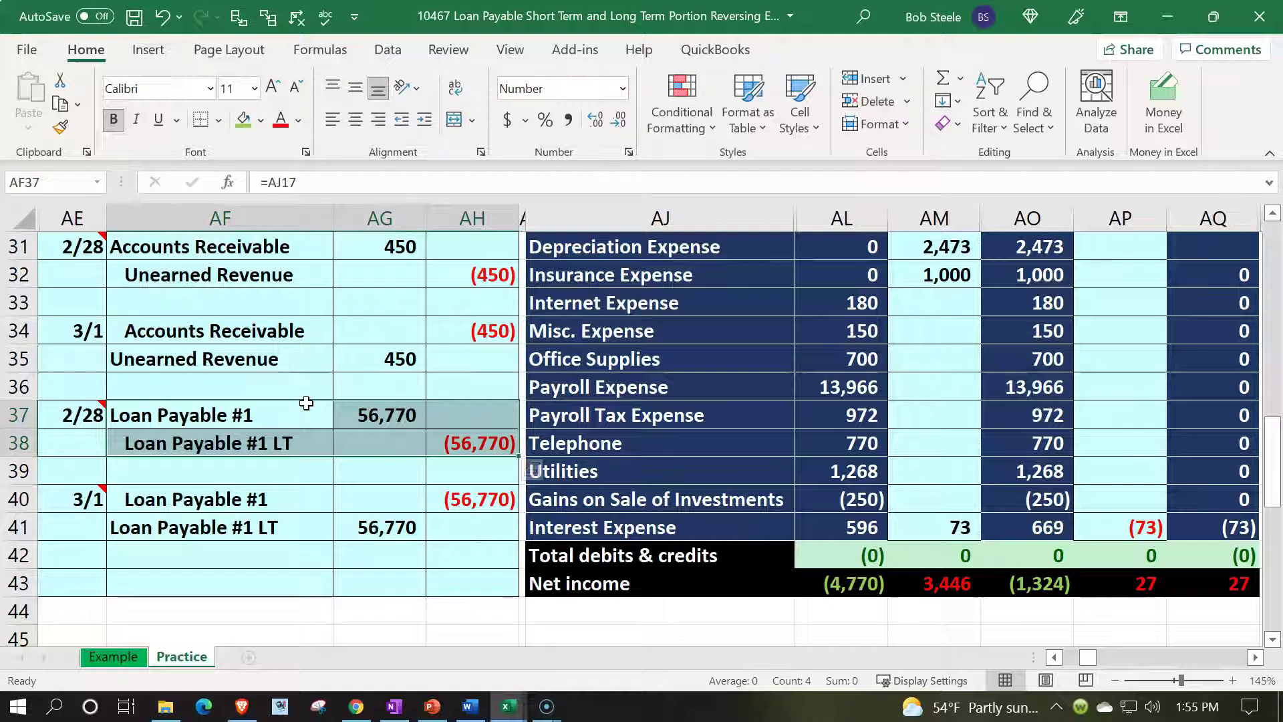
{"action": "left_click_drag", "start_coordinate": [286, 495], "coordinate": [477, 486]}
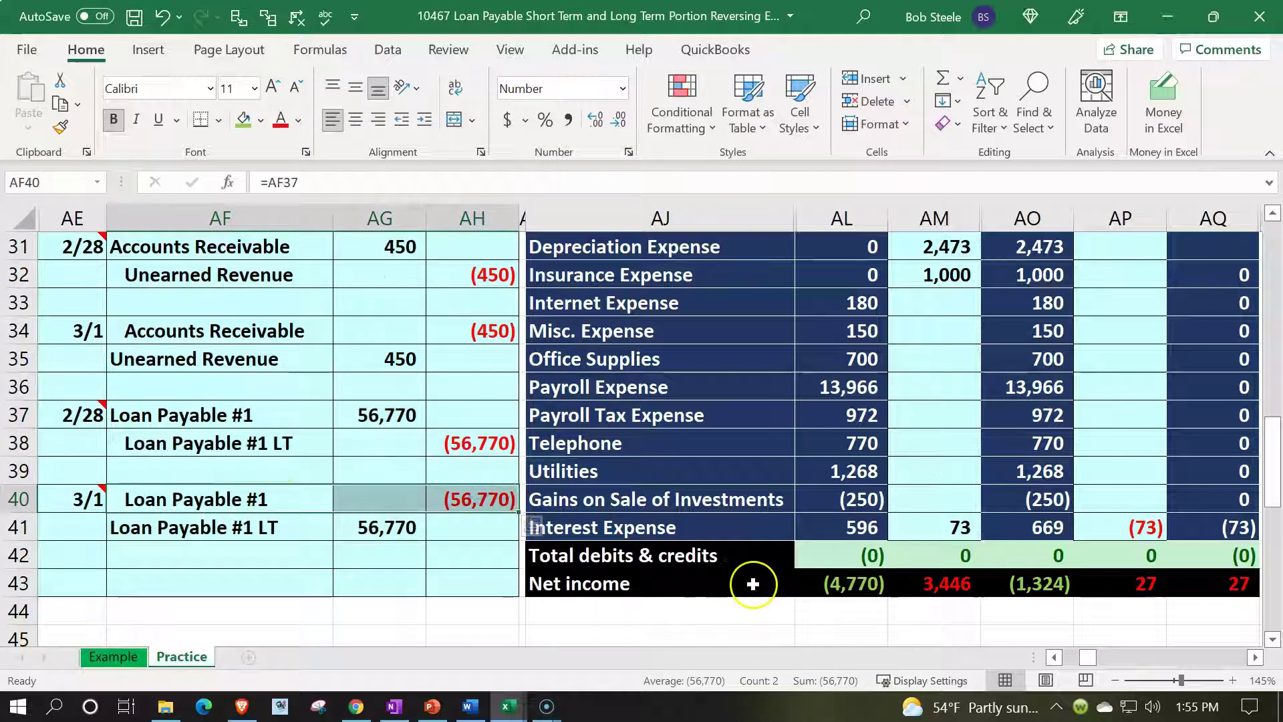
Step: Post the reversing credit to Loan Payable #1 in the trial balance by entering =AH40 in AP17
{"action": "scroll", "coordinate": [753, 584], "scroll_direction": "up", "scroll_amount": 4}
{"action": "scroll", "coordinate": [753, 583], "scroll_direction": "up", "scroll_amount": 3}
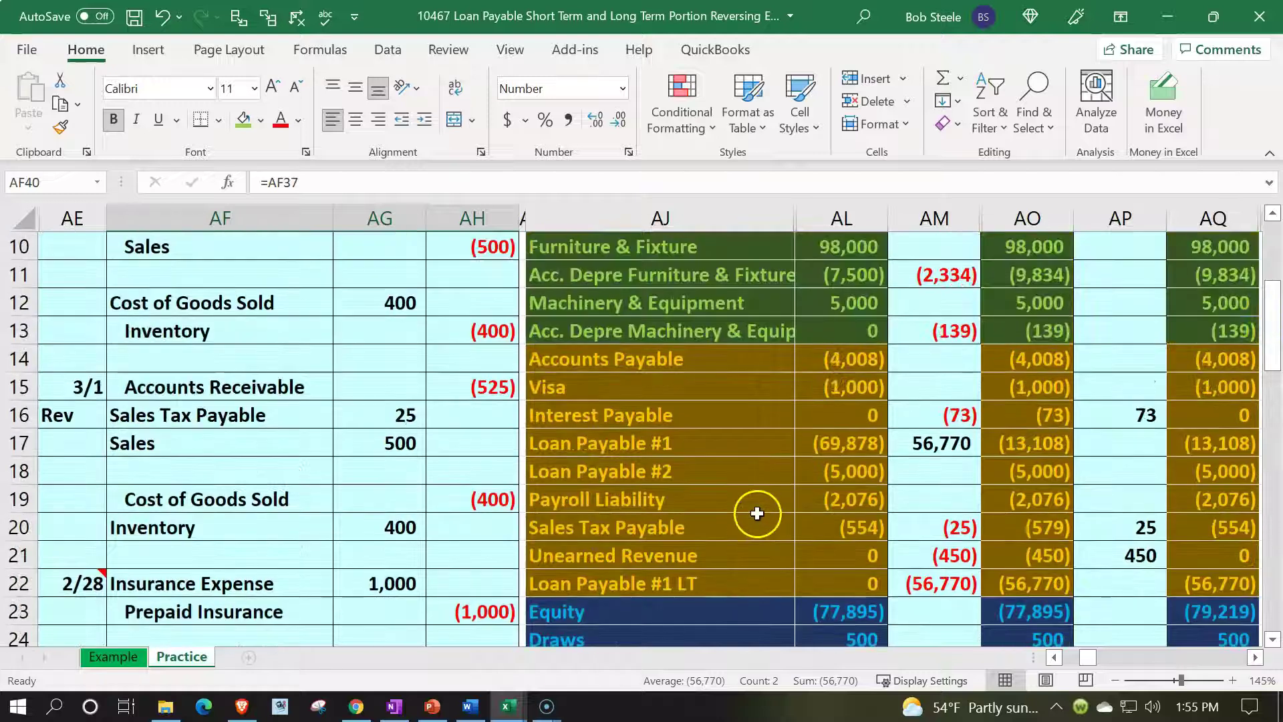
{"action": "left_click", "coordinate": [733, 445]}
{"action": "key", "text": "Right"}
{"action": "key", "text": "Right"}
{"action": "key", "text": "Right"}
{"action": "key", "text": "Right"}
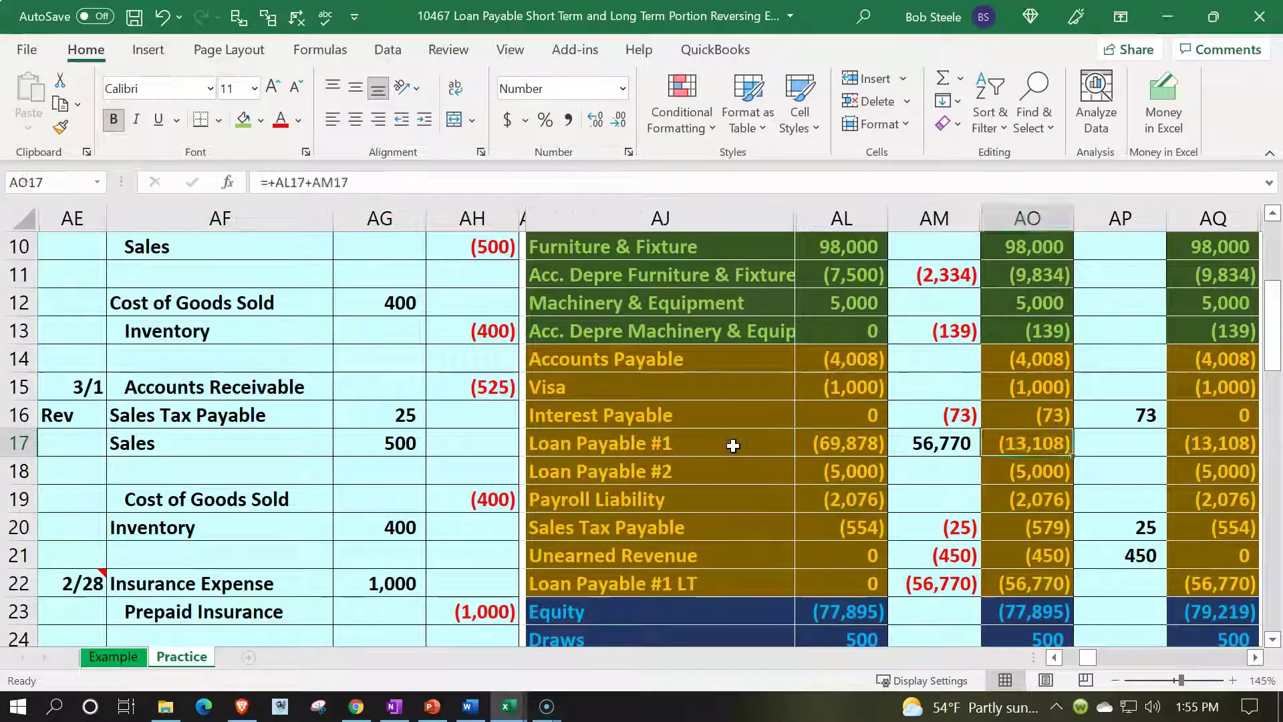
{"action": "type", "text": "="}
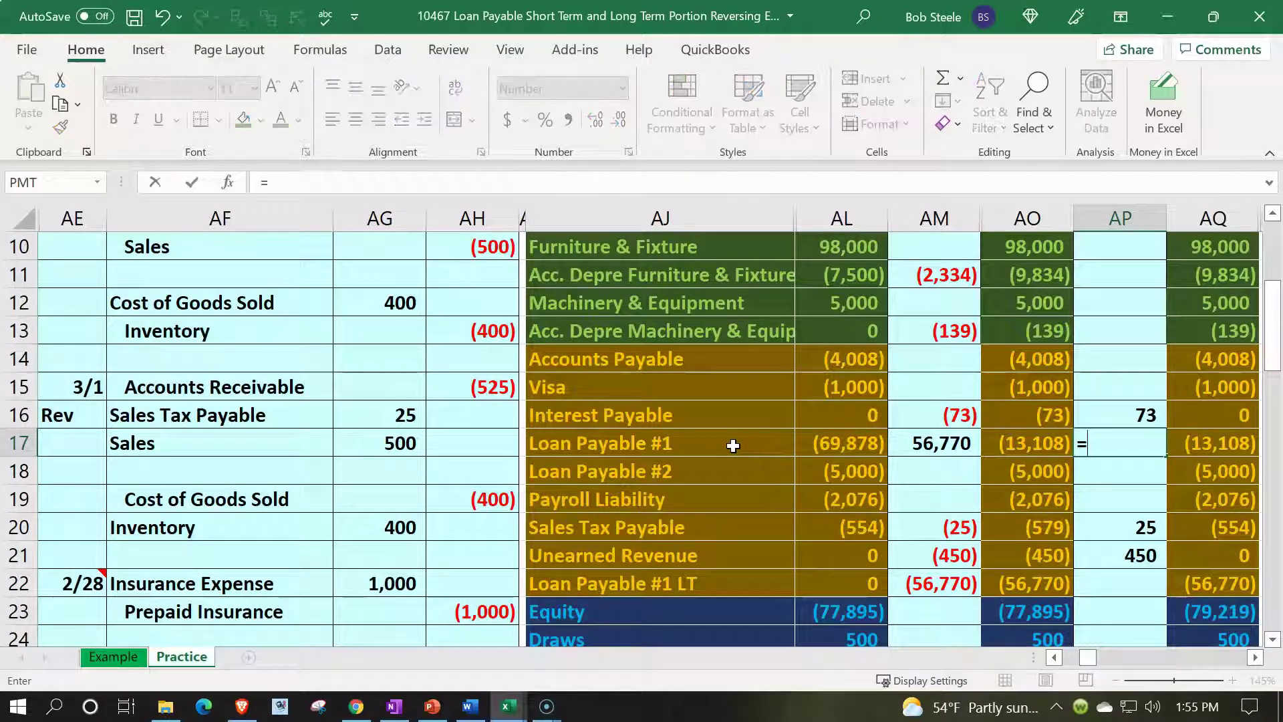
{"action": "key", "text": "Up"}
{"action": "key", "text": "Down"}
{"action": "key", "text": "Down"}
{"action": "key", "text": "Down"}
{"action": "key", "text": "Down"}
{"action": "key", "text": "Down"}
{"action": "key", "text": "Down"}
{"action": "key", "text": "Down"}
{"action": "key", "text": "Down"}
{"action": "key", "text": "Down"}
{"action": "key", "text": "Down"}
{"action": "key", "text": "Down"}
{"action": "key", "text": "Down"}
{"action": "key", "text": "Down"}
{"action": "key", "text": "Down"}
{"action": "key", "text": "Down"}
{"action": "key", "text": "Down"}
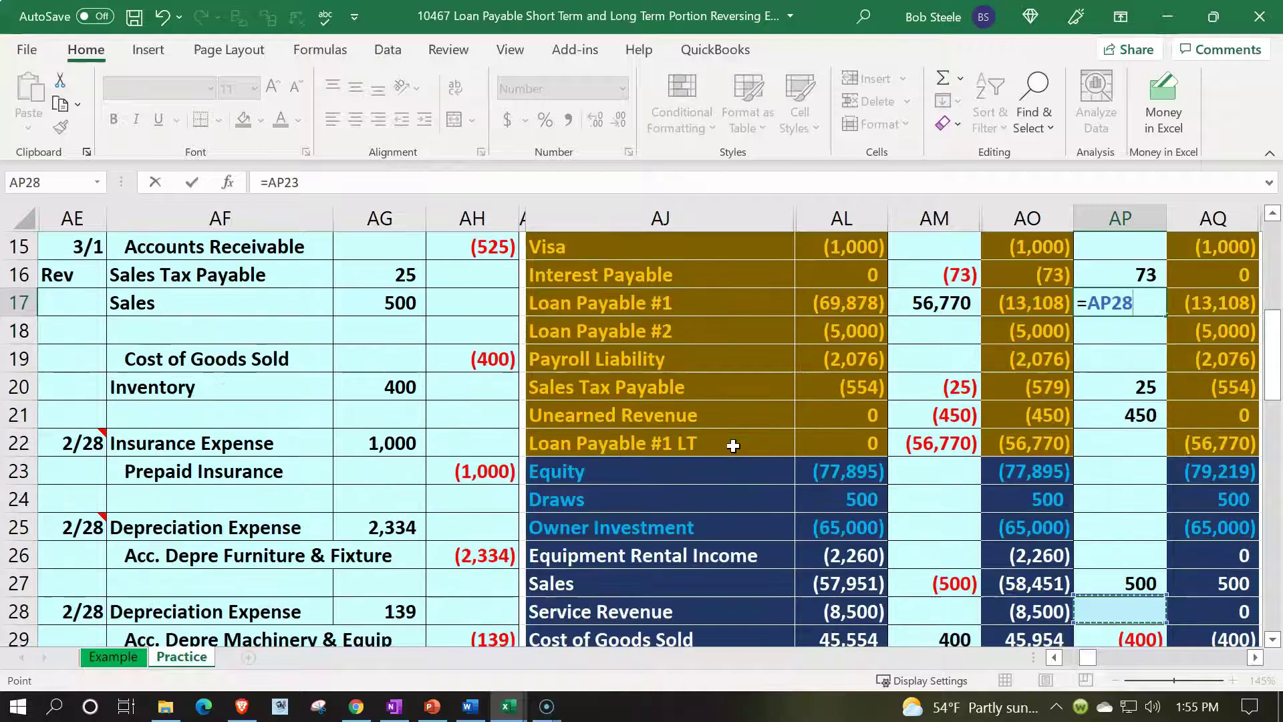
{"action": "key", "text": "Left"}
{"action": "key", "text": "Left"}
{"action": "key", "text": "Left"}
{"action": "key", "text": "Left"}
{"action": "key", "text": "Left"}
{"action": "key", "text": "Left"}
{"action": "key", "text": "Down"}
{"action": "key", "text": "Down"}
{"action": "key", "text": "Down"}
{"action": "key", "text": "Down"}
{"action": "key", "text": "Down"}
{"action": "key", "text": "Down"}
{"action": "key", "text": "Down"}
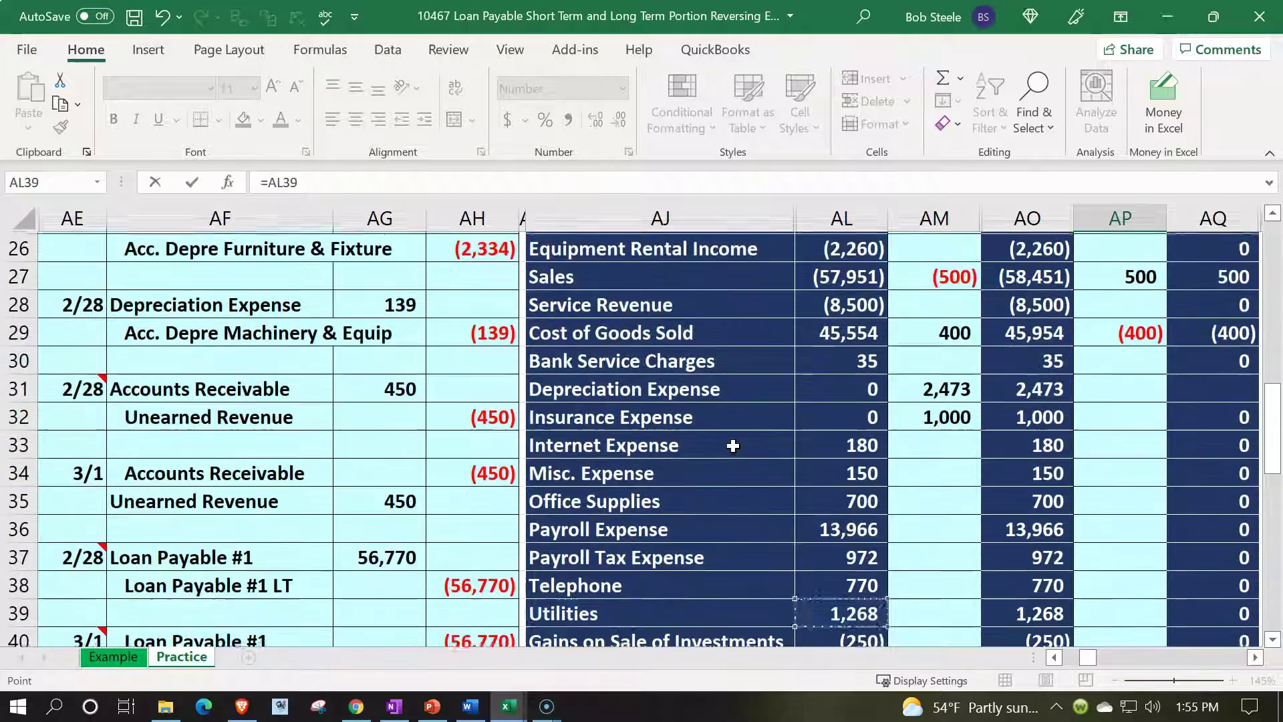
{"action": "key", "text": "Down"}
{"action": "key", "text": "Down"}
{"action": "key", "text": "Up"}
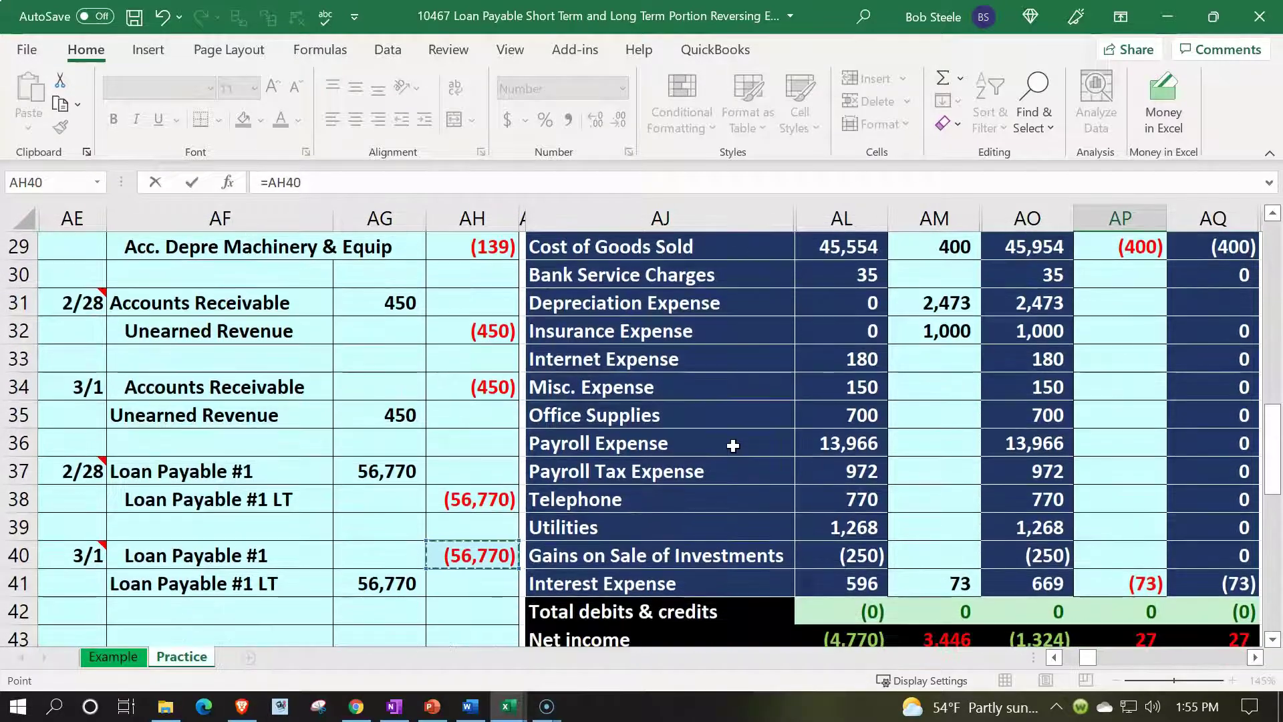
{"action": "key", "text": "Return"}
Step: Post the reversing debit to Loan Payable #1 LT in the trial balance by entering =AG41 in AP22
{"action": "key", "text": "Up"}
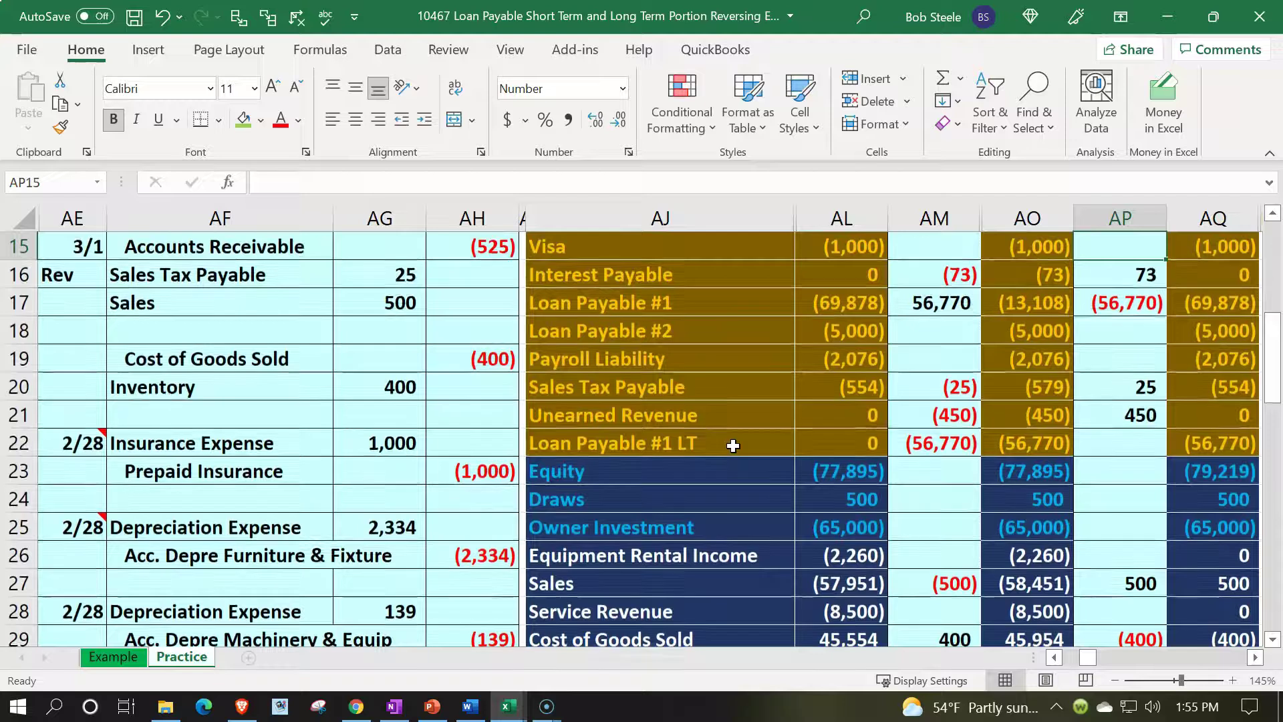
{"action": "key", "text": "Right"}
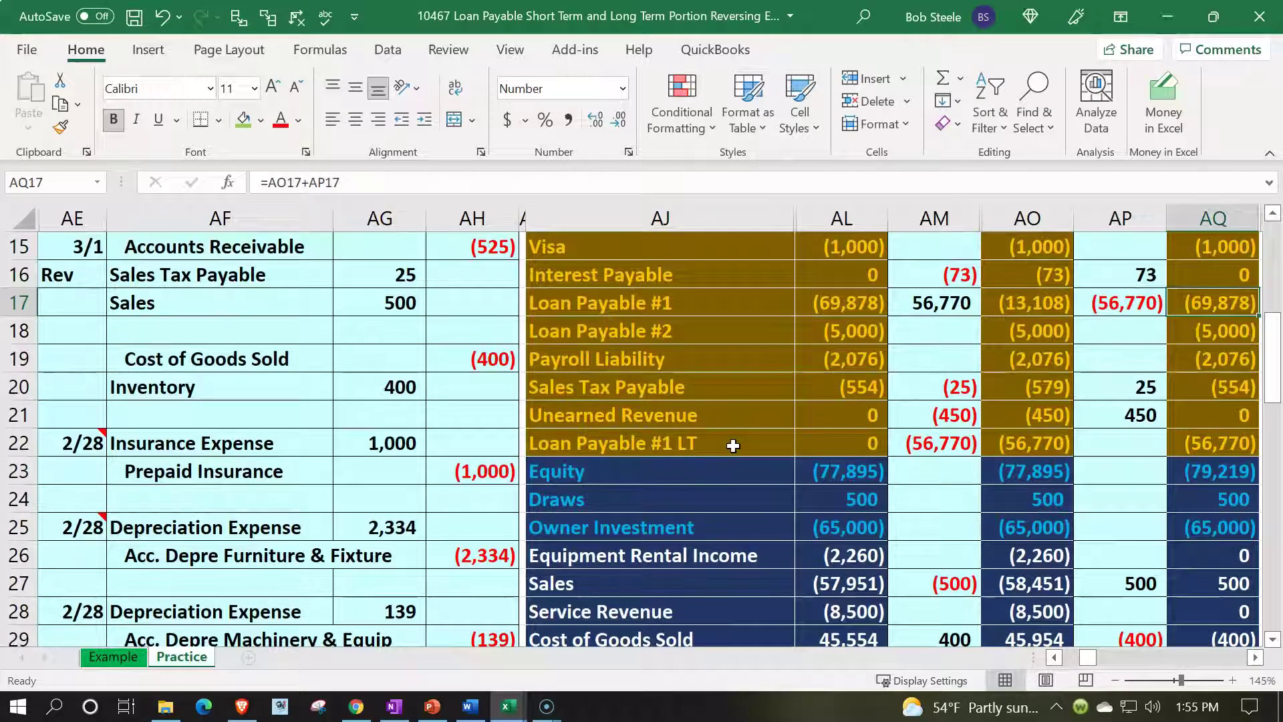
{"action": "key", "text": "Down"}
{"action": "key", "text": "Down"}
{"action": "key", "text": "Down"}
{"action": "key", "text": "Down"}
{"action": "key", "text": "Down"}
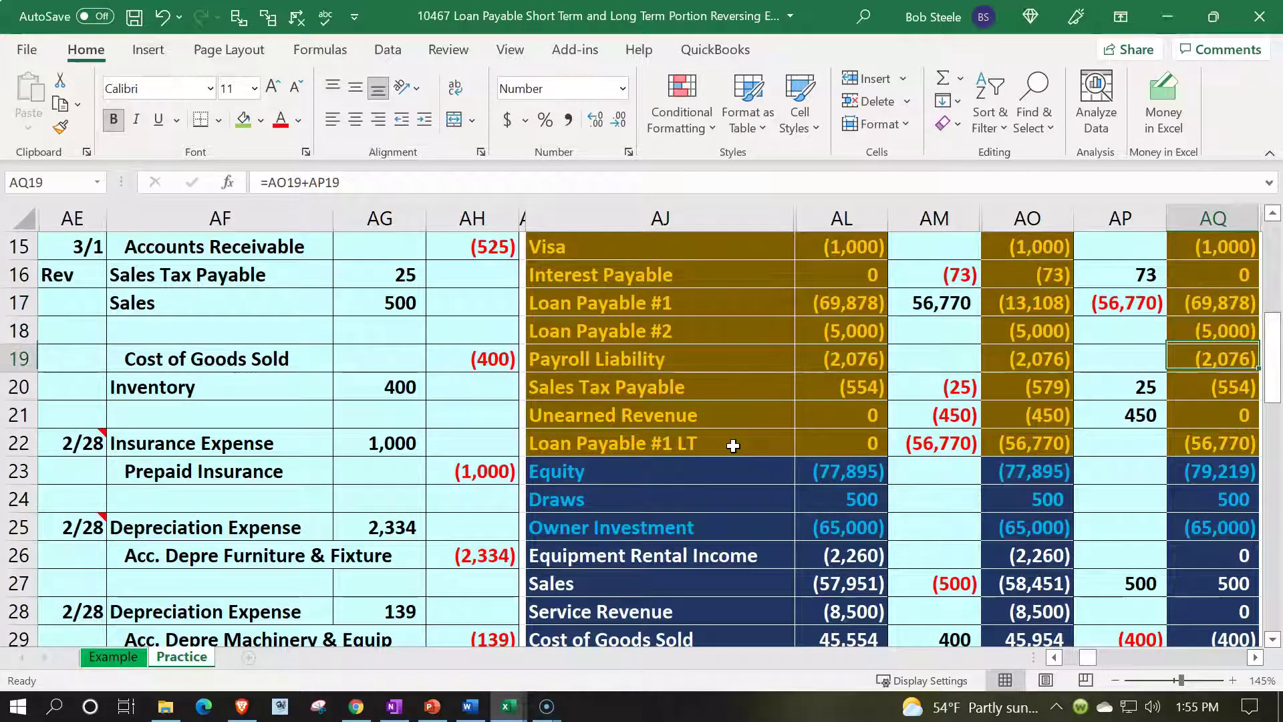
{"action": "key", "text": "Left"}
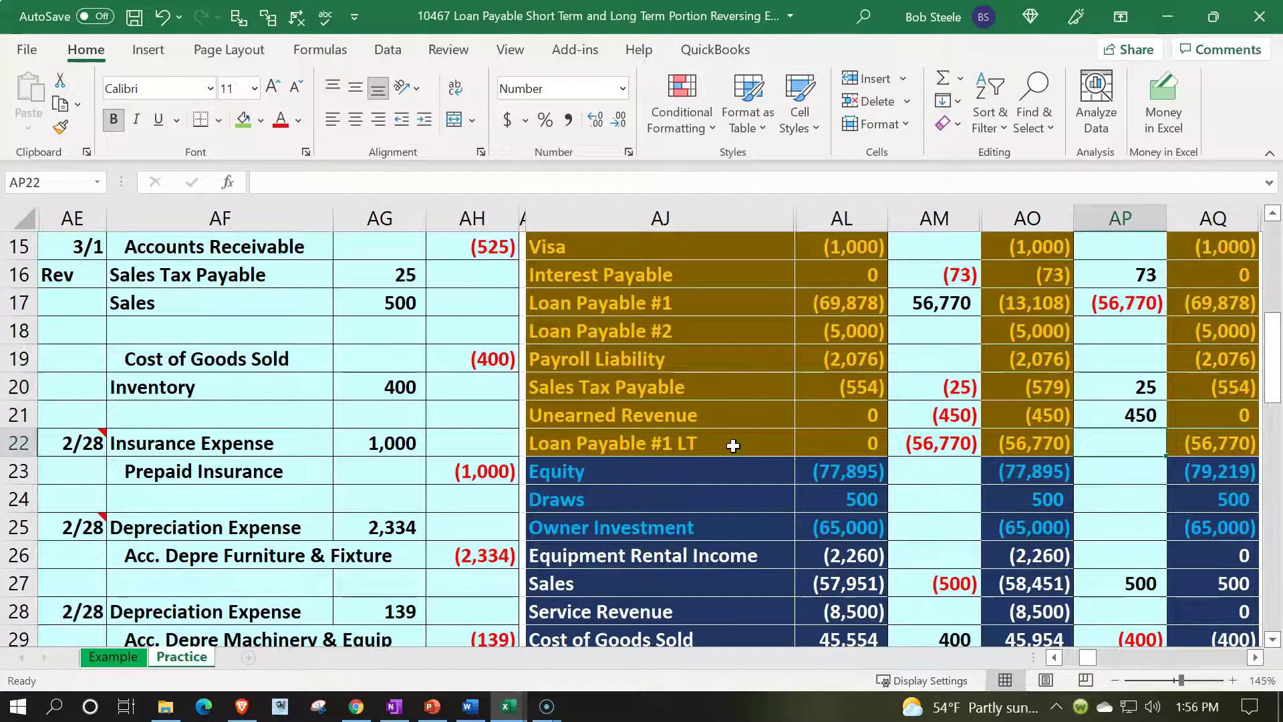
{"action": "type", "text": "="}
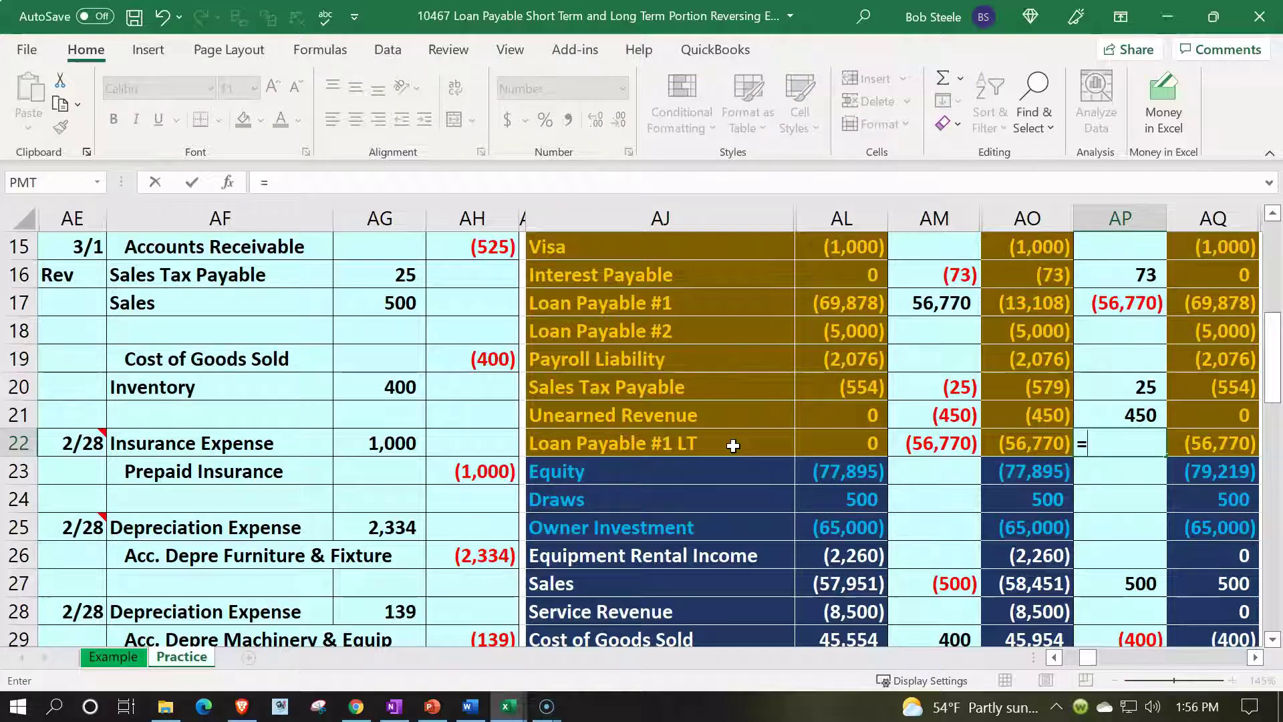
{"action": "key", "text": "Down"}
{"action": "key", "text": "Down"}
{"action": "key", "text": "Down"}
{"action": "key", "text": "Down"}
{"action": "key", "text": "Down"}
{"action": "key", "text": "Left"}
{"action": "key", "text": "Left"}
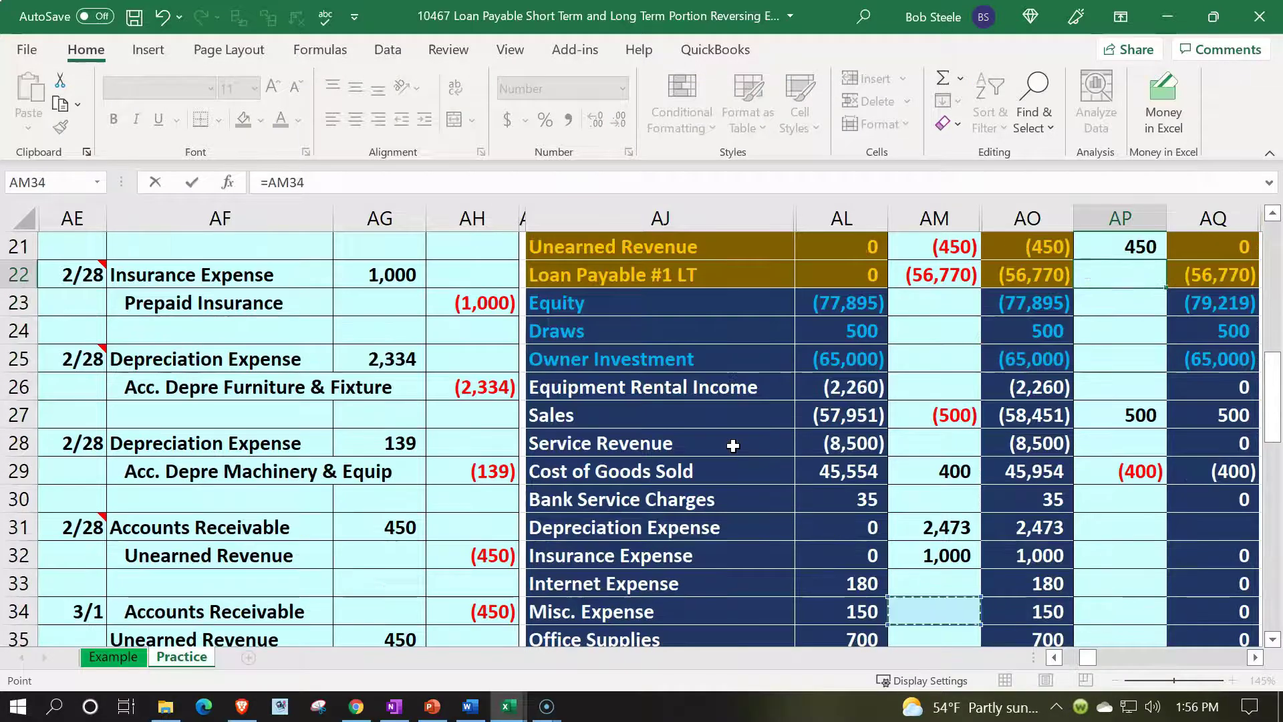
{"action": "key", "text": "Down"}
{"action": "key", "text": "Down"}
{"action": "key", "text": "Down"}
{"action": "key", "text": "Down"}
{"action": "key", "text": "Down"}
{"action": "key", "text": "Down"}
{"action": "key", "text": "Left"}
{"action": "key", "text": "Left"}
{"action": "key", "text": "Down"}
{"action": "key", "text": "Down"}
{"action": "key", "text": "Down"}
{"action": "key", "text": "Left"}
{"action": "key", "text": "Left"}
{"action": "key", "text": "Left"}
{"action": "key", "text": "Up"}
{"action": "key", "text": "Up"}
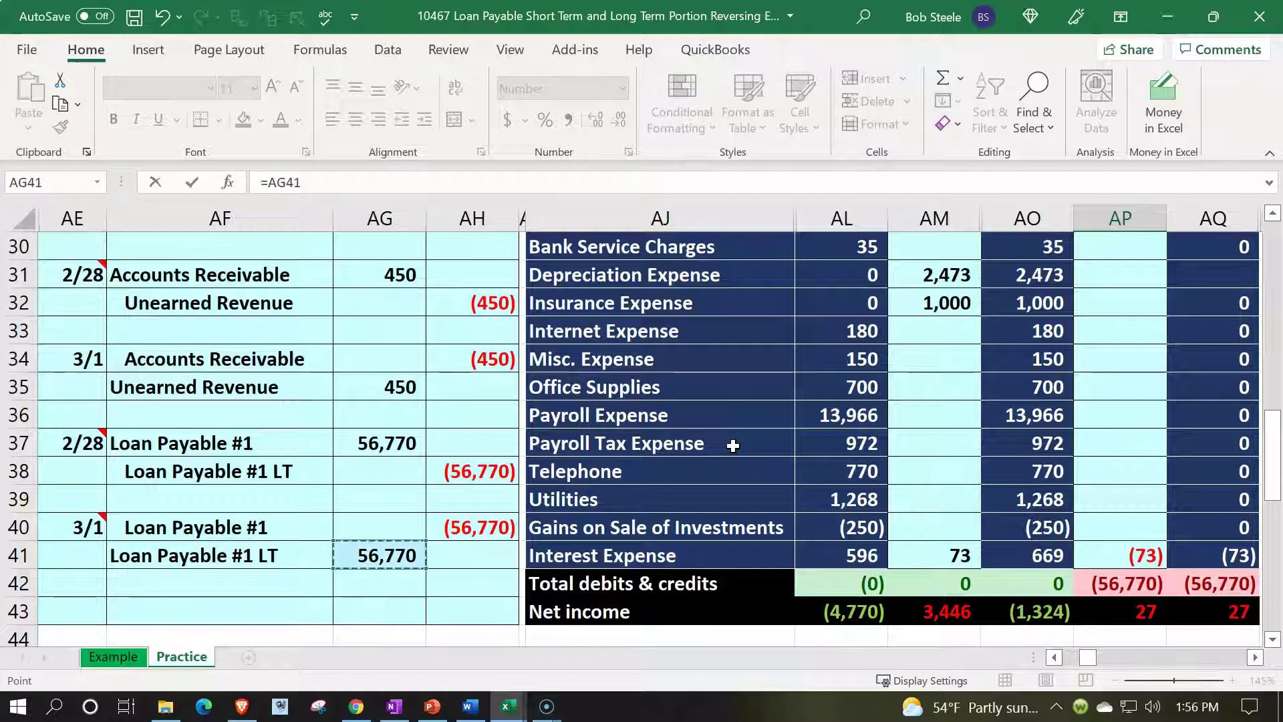
{"action": "key", "text": "Return"}
Step: Compare the unadjusted Loan Payable #1 balance in AL17 with the period 2 balance in the amortization table
{"action": "key", "text": "Up"}
{"action": "key", "text": "Up"}
{"action": "key", "text": "Up"}
{"action": "key", "text": "Up"}
{"action": "key", "text": "Up"}
{"action": "key", "text": "Up"}
{"action": "key", "text": "Up"}
{"action": "key", "text": "Up"}
{"action": "key", "text": "Up"}
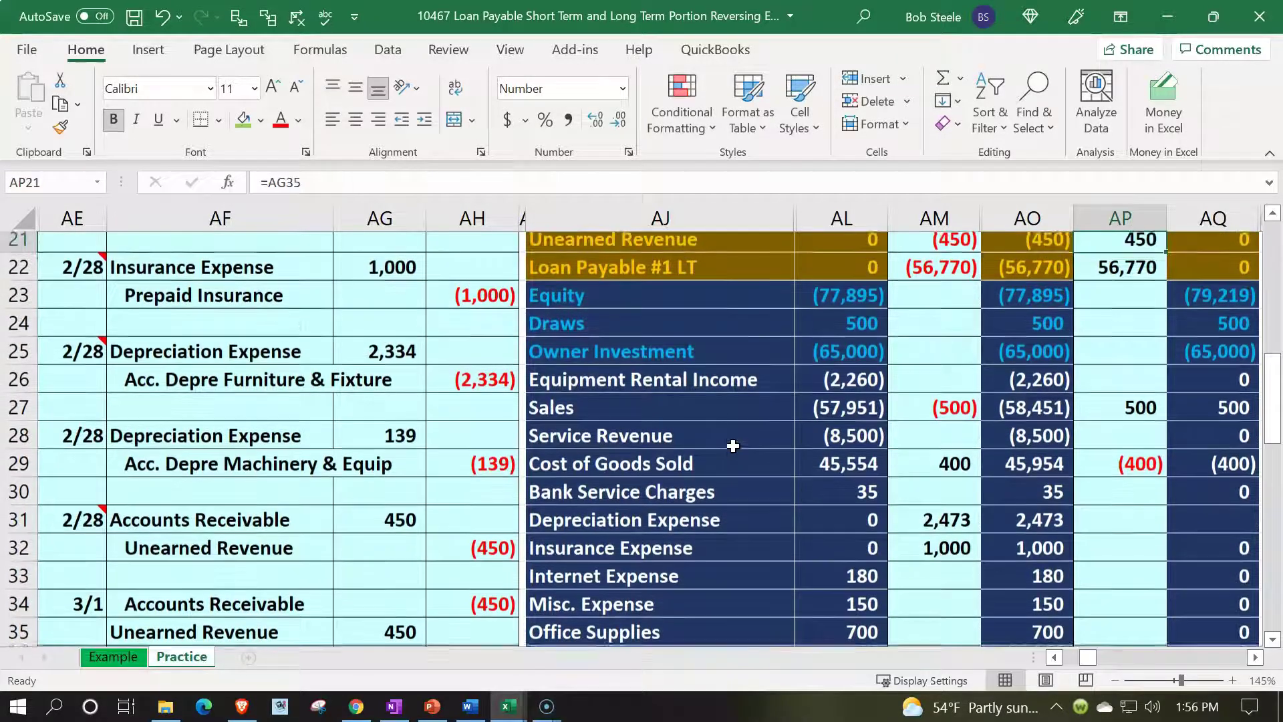
{"action": "key", "text": "Up"}
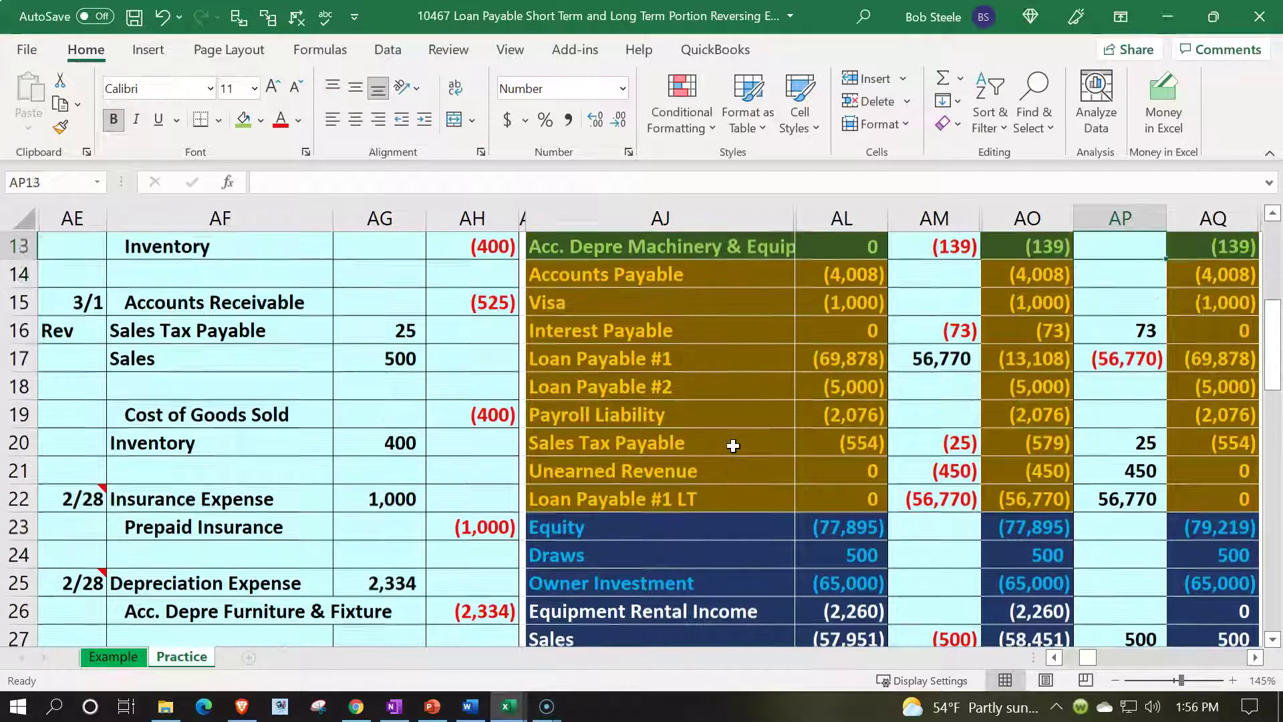
{"action": "key", "text": "Down"}
{"action": "key", "text": "Down"}
{"action": "key", "text": "Down"}
{"action": "key", "text": "Down"}
{"action": "key", "text": "Left"}
{"action": "key", "text": "Left"}
{"action": "key", "text": "Left"}
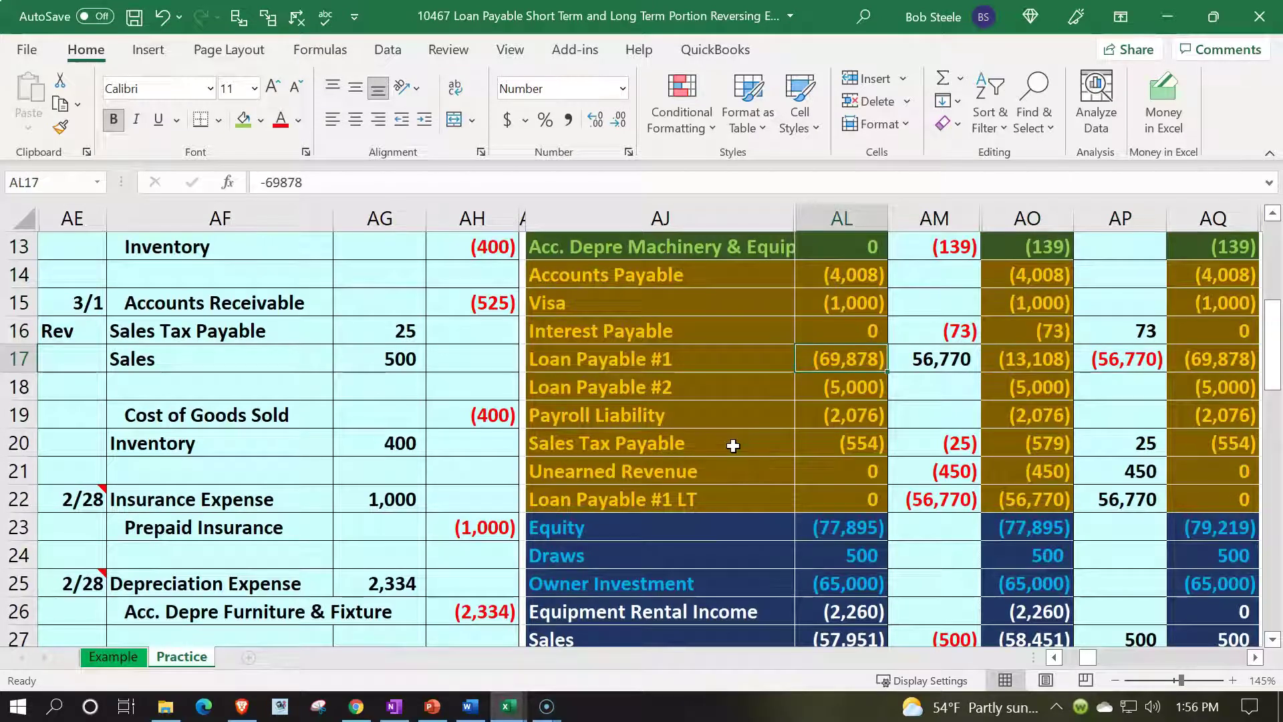
{"action": "key", "text": "Right"}
{"action": "key", "text": "Right"}
{"action": "key", "text": "ctrl+Right"}
{"action": "key", "text": "ctrl+Right"}
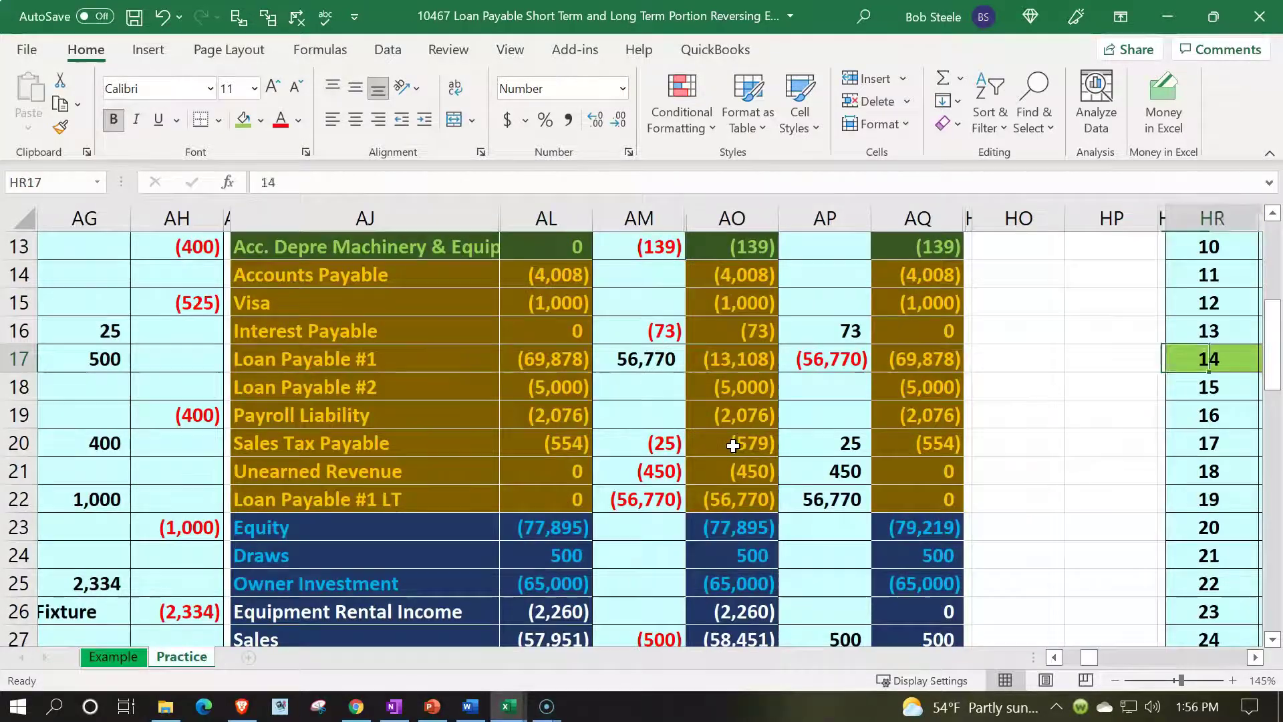
{"action": "key", "text": "Right"}
{"action": "key", "text": "Right"}
{"action": "key", "text": "Right"}
{"action": "key", "text": "Up"}
{"action": "key", "text": "Up"}
{"action": "key", "text": "Up"}
{"action": "key", "text": "Up"}
{"action": "key", "text": "Up"}
{"action": "key", "text": "Up"}
{"action": "key", "text": "Up"}
{"action": "key", "text": "Up"}
{"action": "key", "text": "Up"}
{"action": "key", "text": "Up"}
{"action": "key", "text": "Up"}
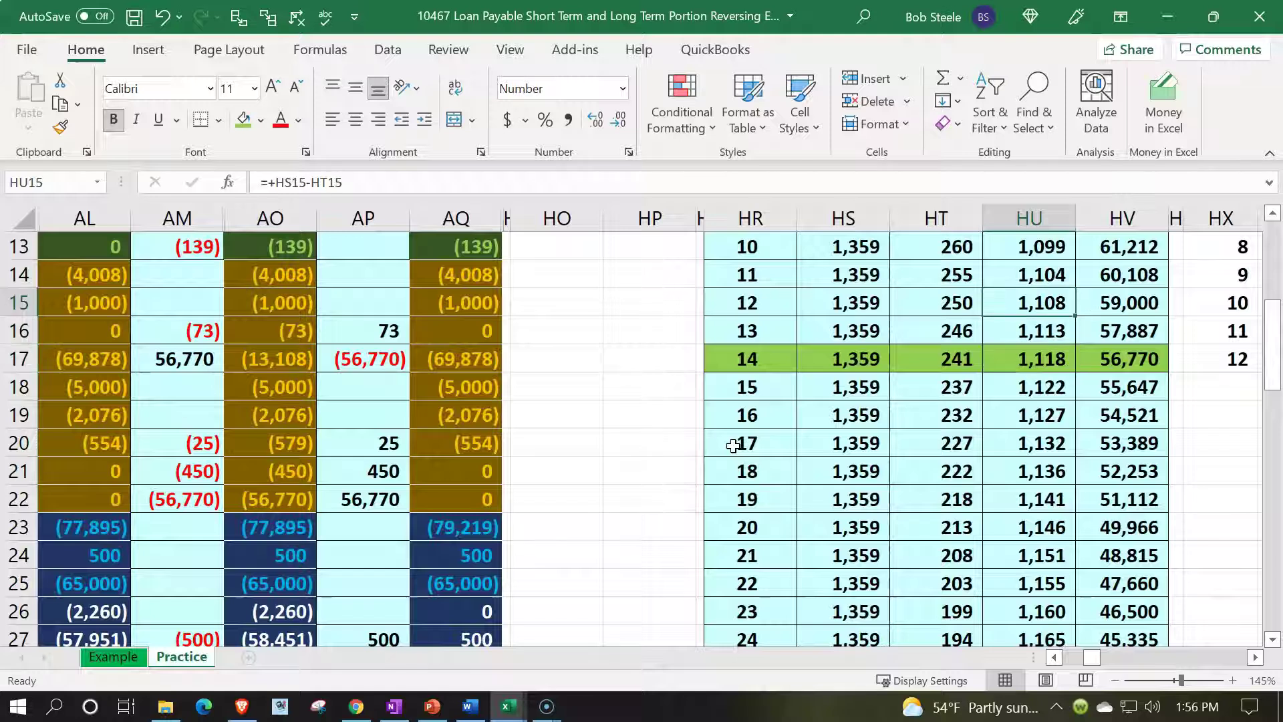
{"action": "key", "text": "Up"}
{"action": "key", "text": "Right"}
{"action": "key", "text": "Down"}
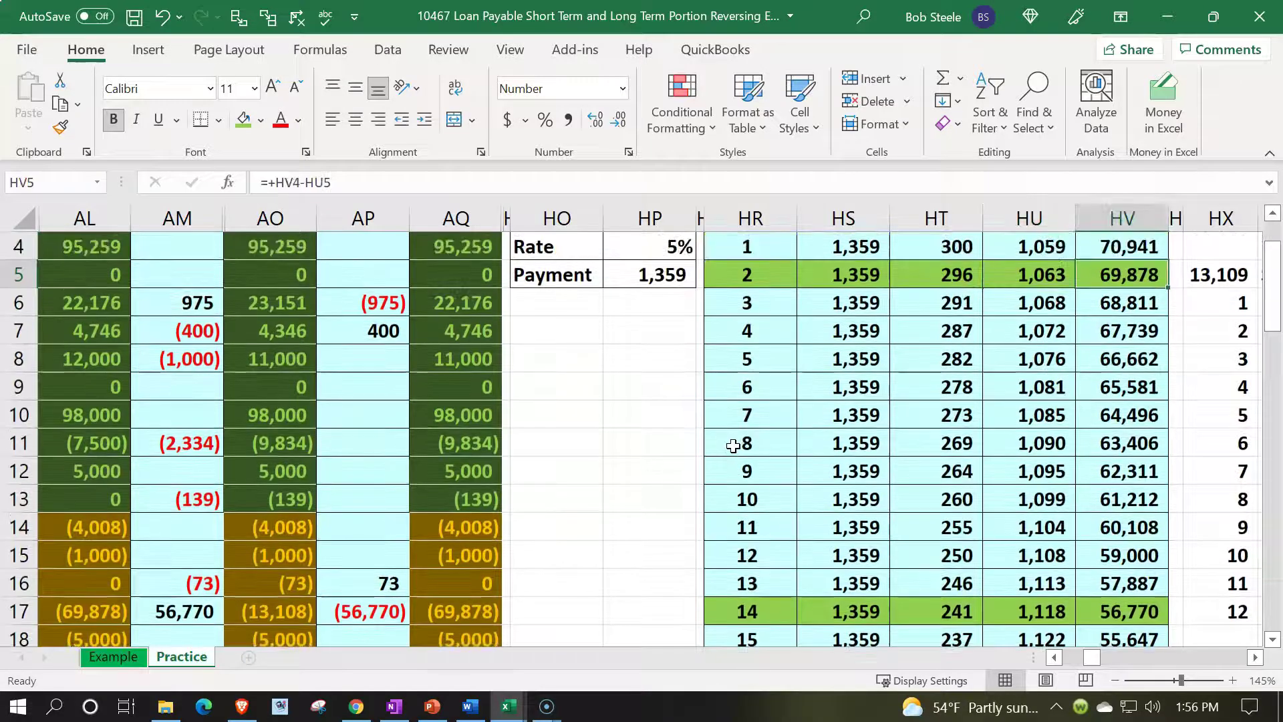
Step: Review the Loan Payable #1 row's adjusted balance in AO17 and post-reversal balance in AQ17 alongside the amortization table
{"action": "key", "text": "Down"}
{"action": "key", "text": "Down"}
{"action": "key", "text": "Down"}
{"action": "key", "text": "Down"}
{"action": "key", "text": "Down"}
{"action": "key", "text": "Down"}
{"action": "key", "text": "Down"}
{"action": "key", "text": "Down"}
{"action": "key", "text": "Down"}
{"action": "key", "text": "Down"}
{"action": "key", "text": "Down"}
{"action": "key", "text": "Left"}
{"action": "key", "text": "ctrl+Left"}
{"action": "key", "text": "ctrl+Left"}
{"action": "key", "text": "Left"}
{"action": "key", "text": "Left"}
{"action": "key", "text": "Left"}
{"action": "key", "text": "Left"}
{"action": "key", "text": "Down"}
{"action": "key", "text": "Right"}
{"action": "key", "text": "Right"}
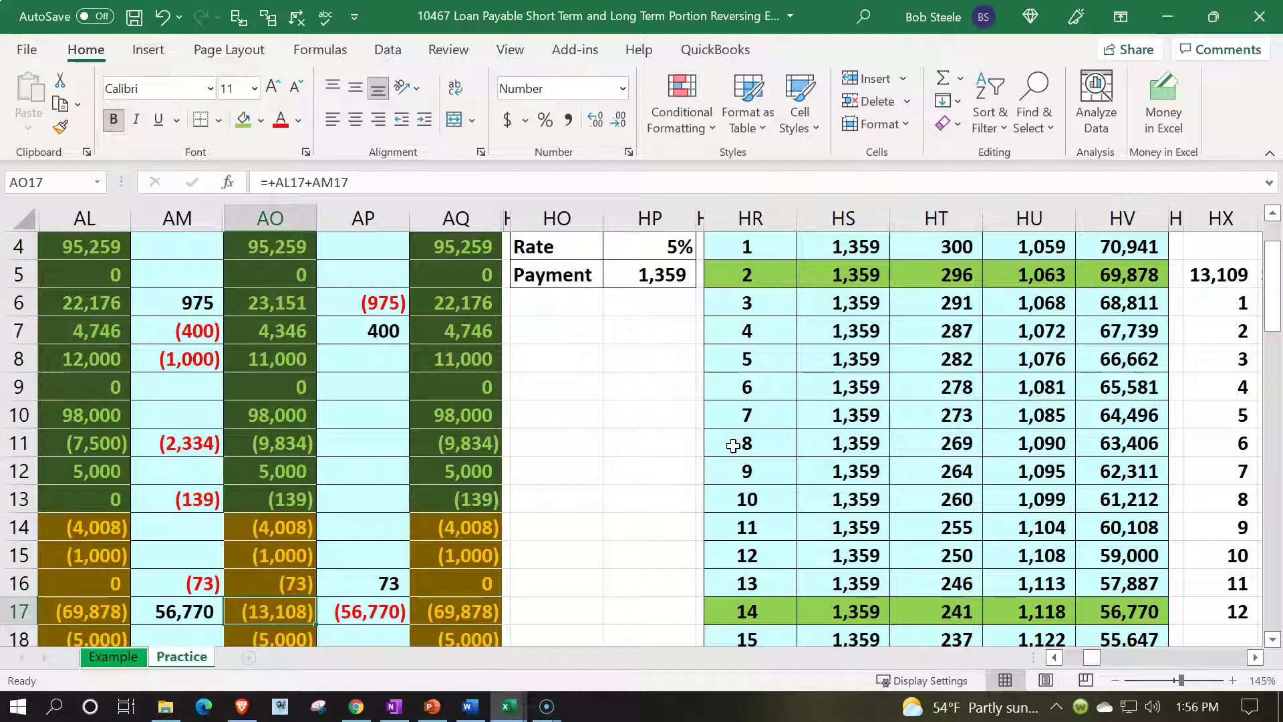
{"action": "key", "text": "Right"}
{"action": "key", "text": "Right"}
{"action": "key", "text": "Right"}
{"action": "key", "text": "Right"}
{"action": "key", "text": "Right"}
{"action": "key", "text": "Right"}
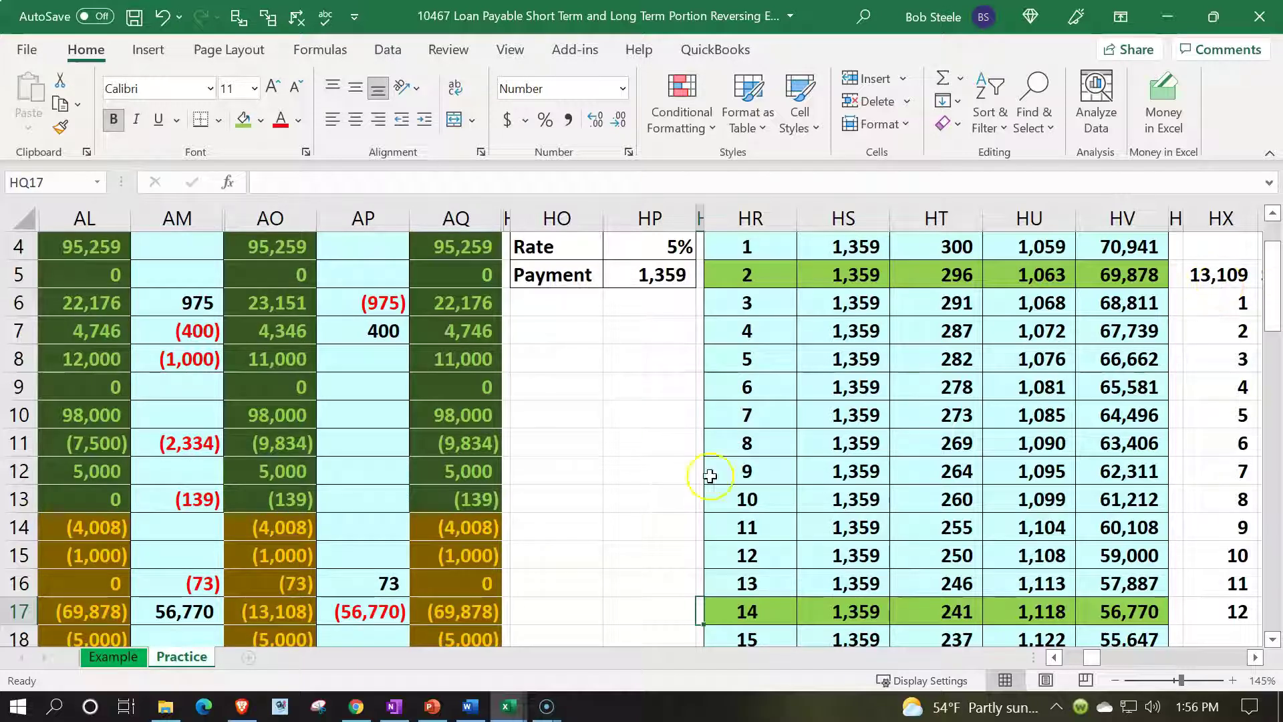
{"action": "left_click", "coordinate": [292, 613]}
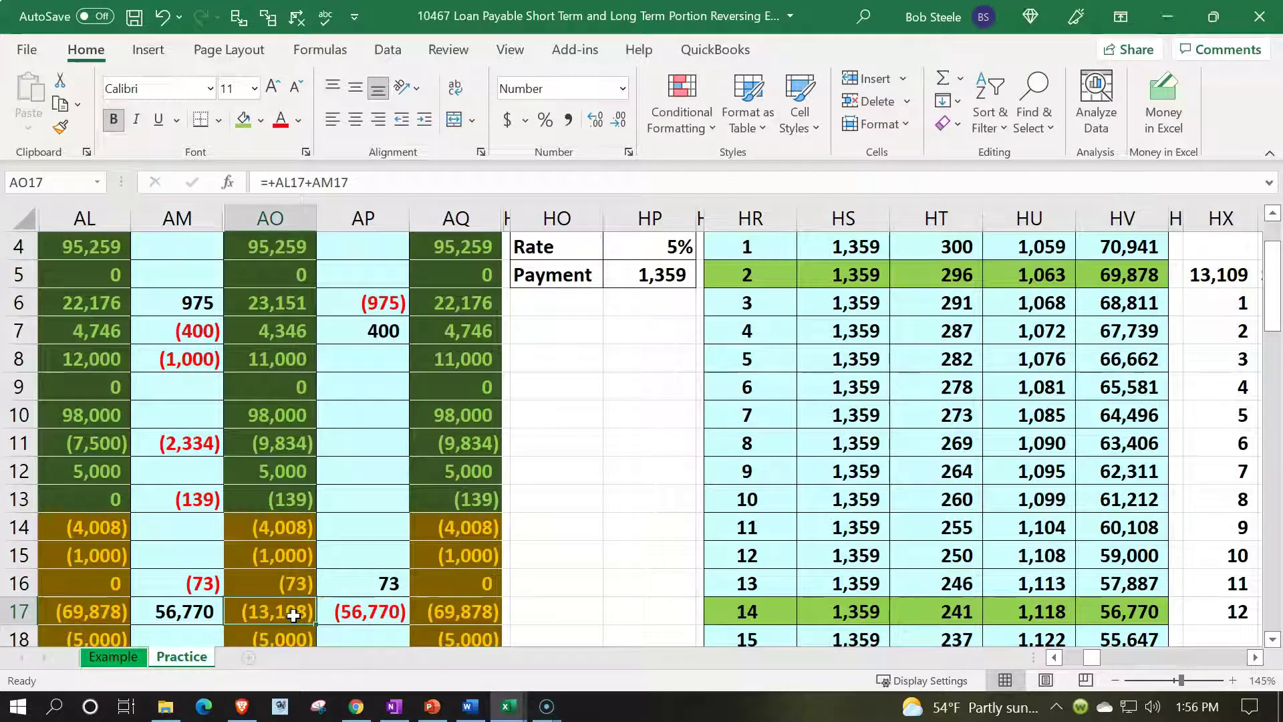
{"action": "key", "text": "Right"}
{"action": "key", "text": "Right"}
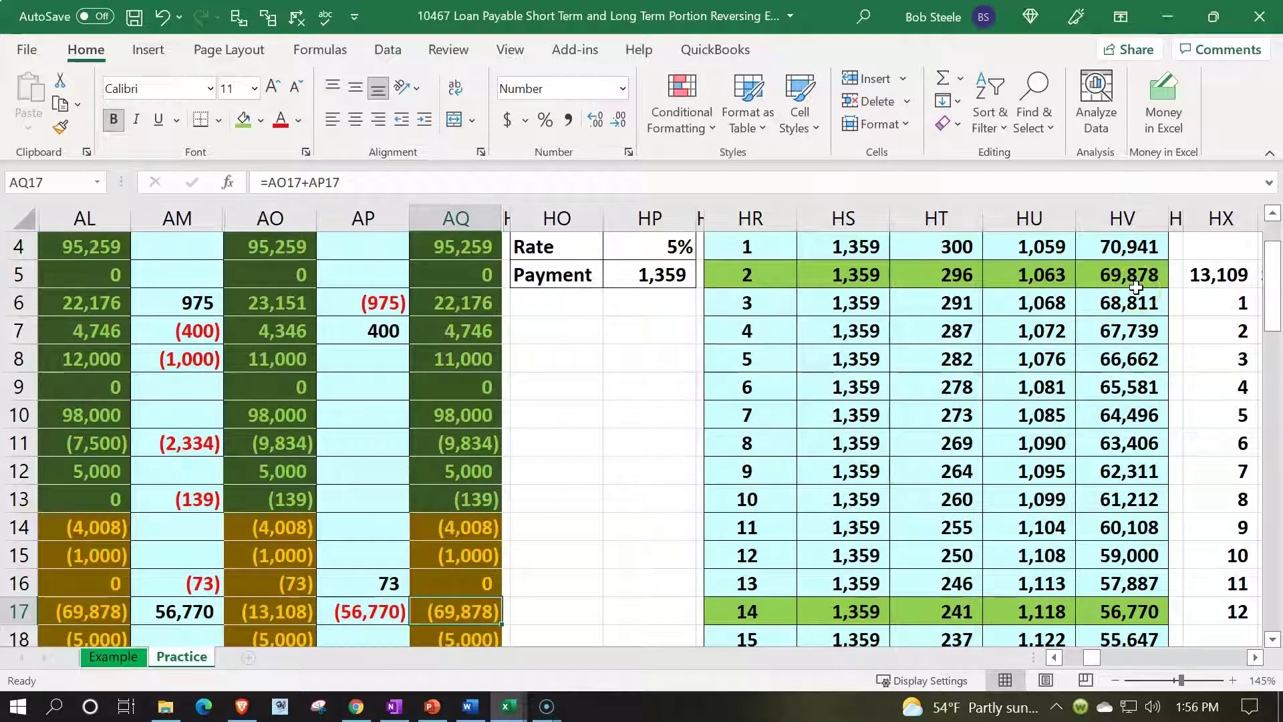
Step: Review the Loan Payable #1 LT row from its unadjusted balance through its adjusting entry and adjusted balance to the post-reversal balance in AQ22
{"action": "key", "text": "Down"}
{"action": "key", "text": "Down"}
{"action": "key", "text": "Down"}
{"action": "key", "text": "Down"}
{"action": "key", "text": "Down"}
{"action": "key", "text": "Down"}
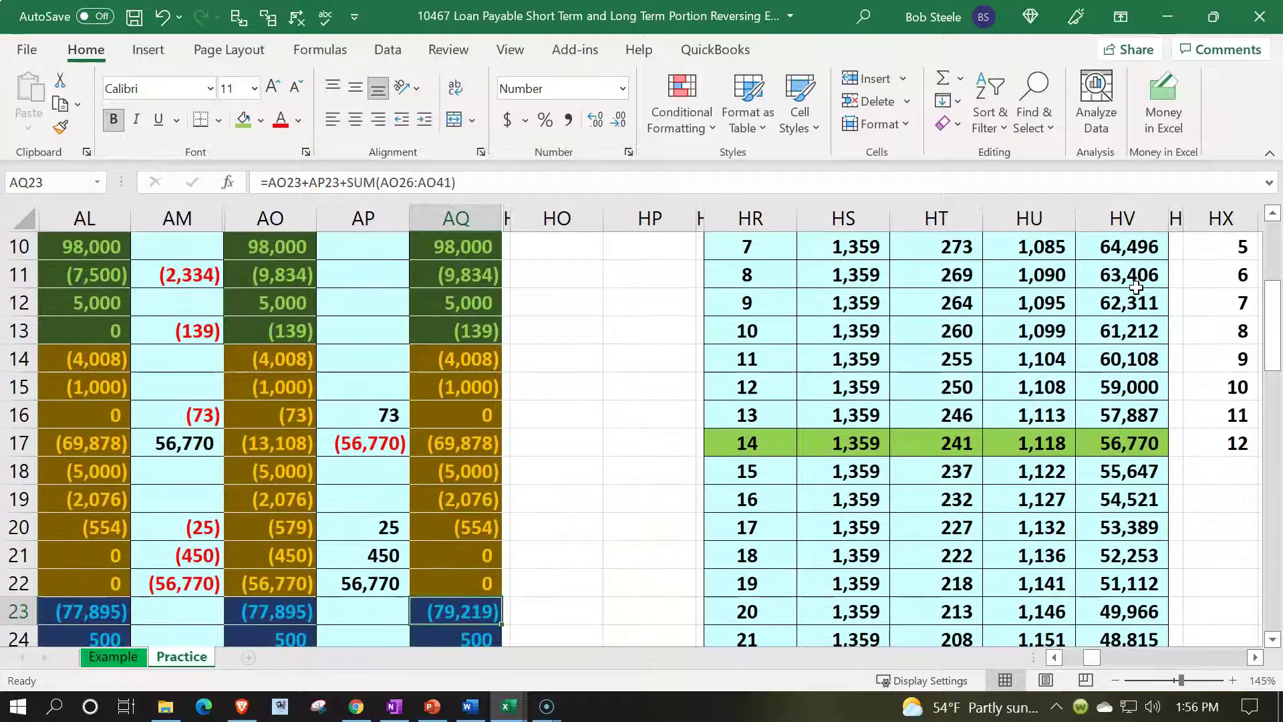
{"action": "key", "text": "Up"}
{"action": "key", "text": "Left"}
{"action": "key", "text": "Left"}
{"action": "key", "text": "Left"}
{"action": "key", "text": "Left"}
{"action": "key", "text": "Left"}
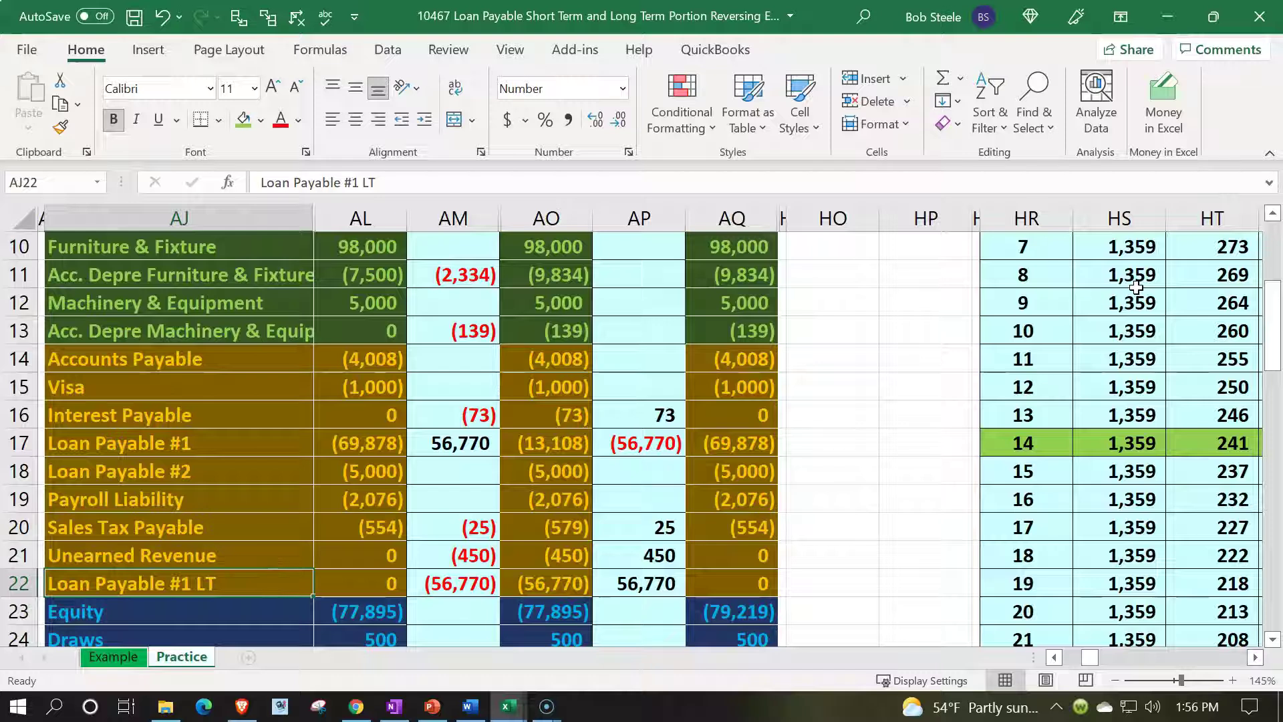
{"action": "key", "text": "Right"}
{"action": "key", "text": "Right"}
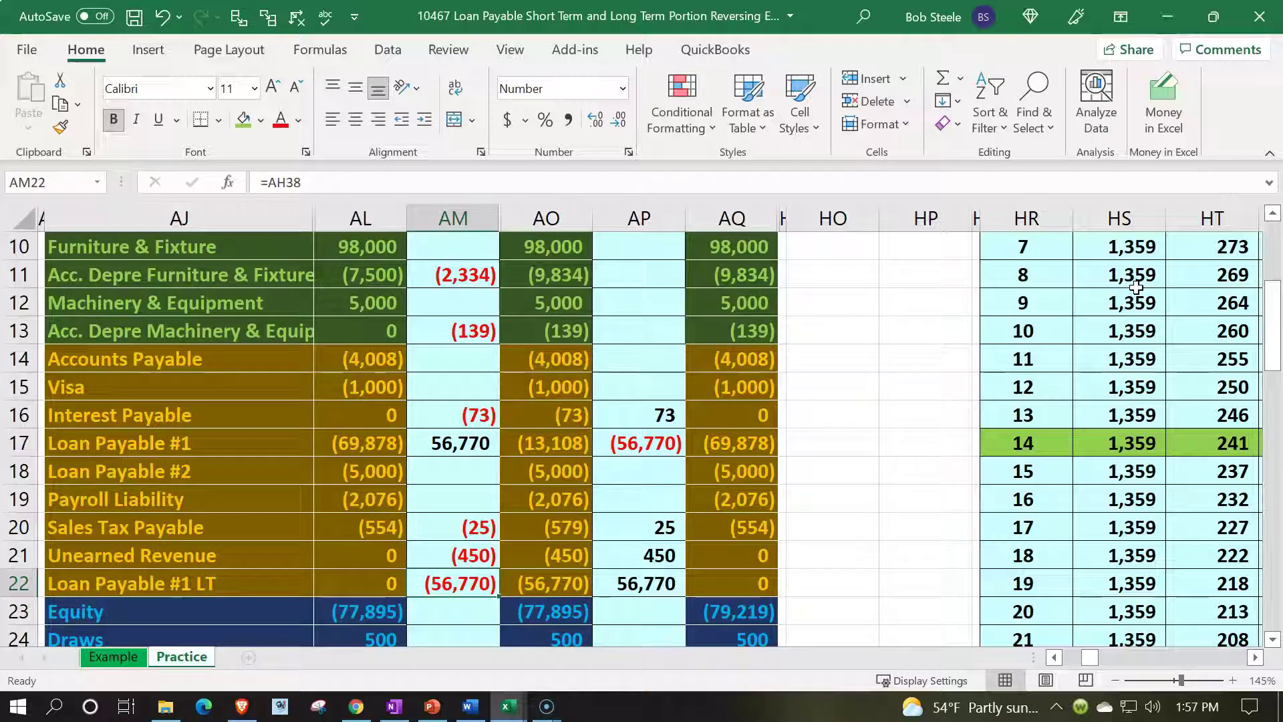
{"action": "key", "text": "Right"}
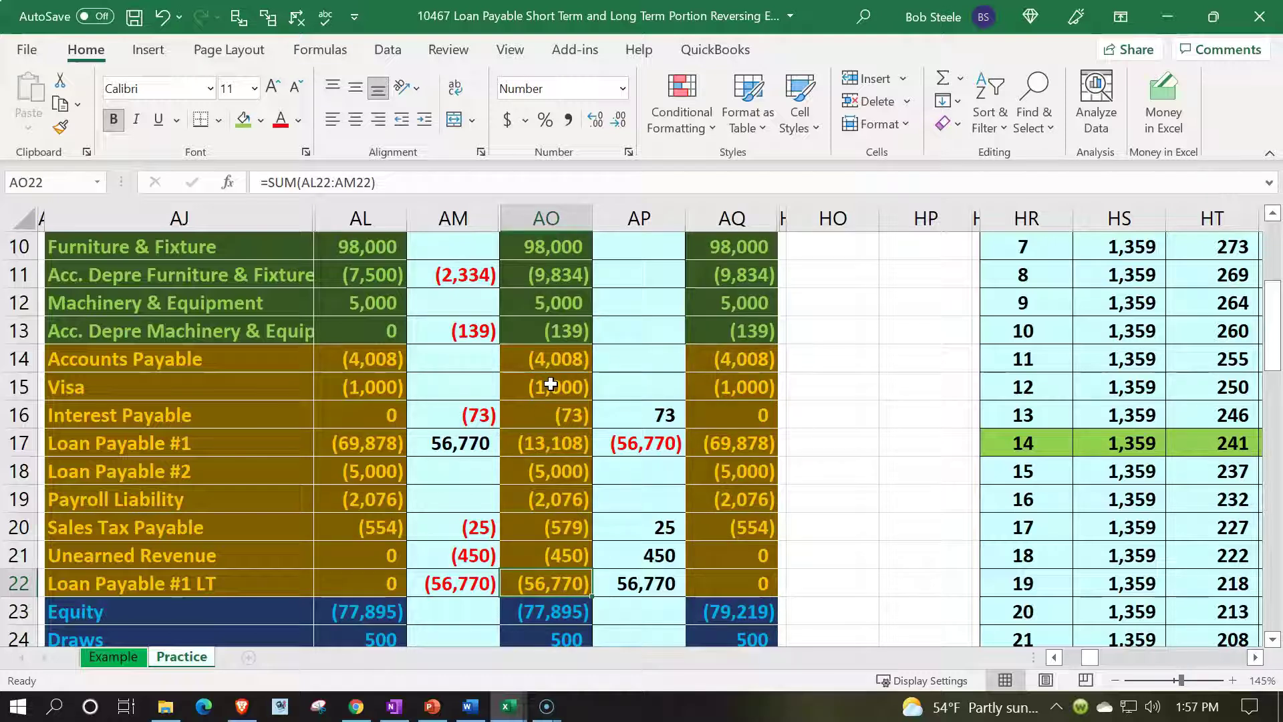
{"action": "key", "text": "Right"}
{"action": "key", "text": "Right"}
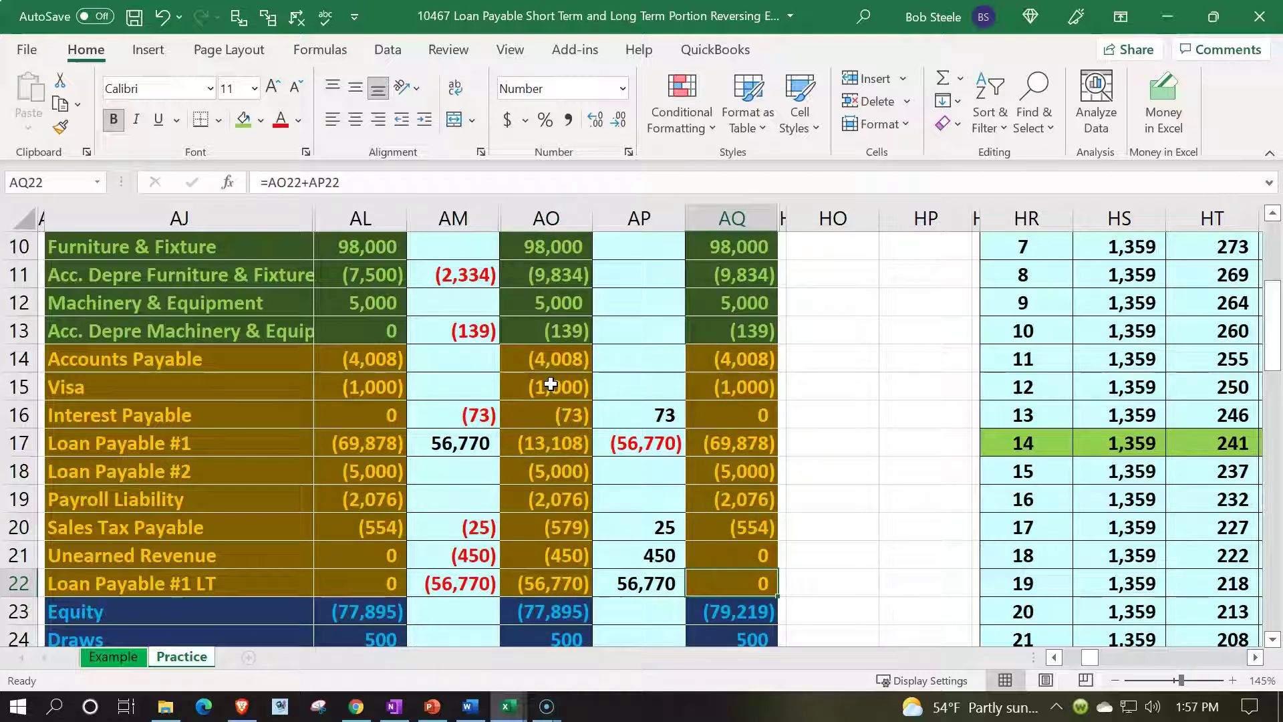
Step: Inspect the formula behind the adjusted trial balance's net income in AO43, leaving it as it is
{"action": "scroll", "coordinate": [551, 383], "scroll_direction": "down", "scroll_amount": 5}
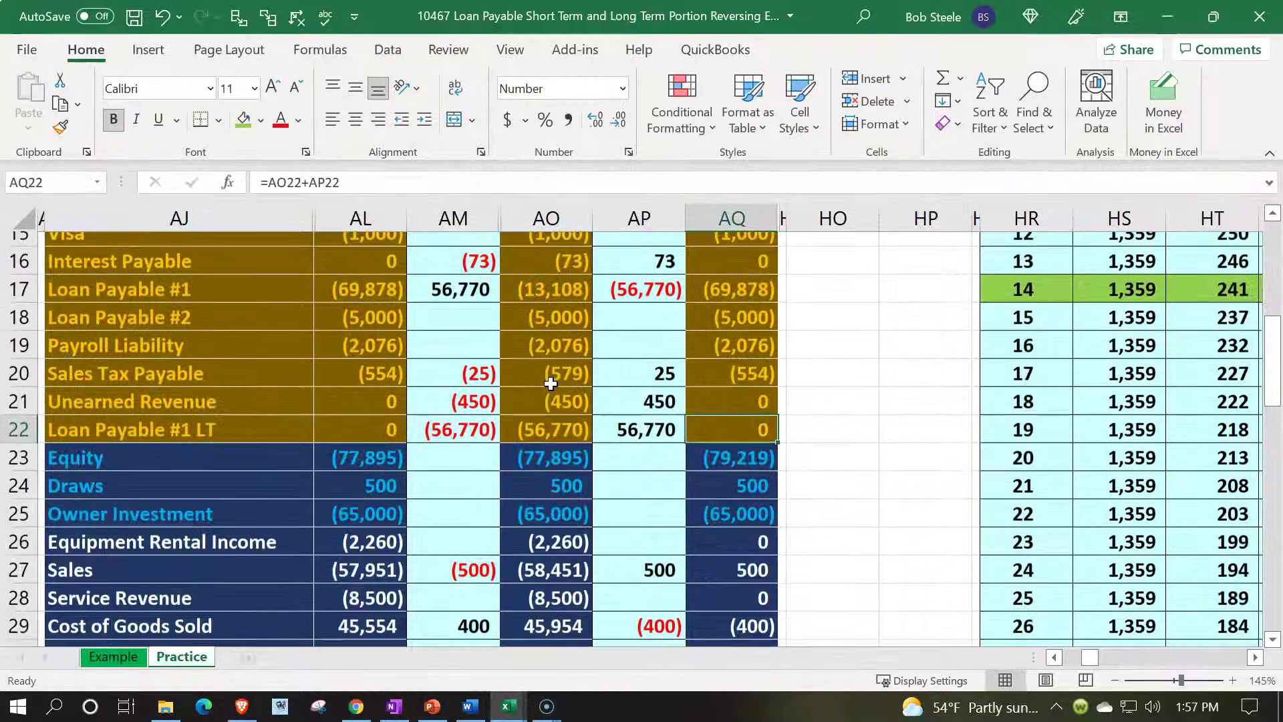
{"action": "scroll", "coordinate": [550, 384], "scroll_direction": "down", "scroll_amount": 2}
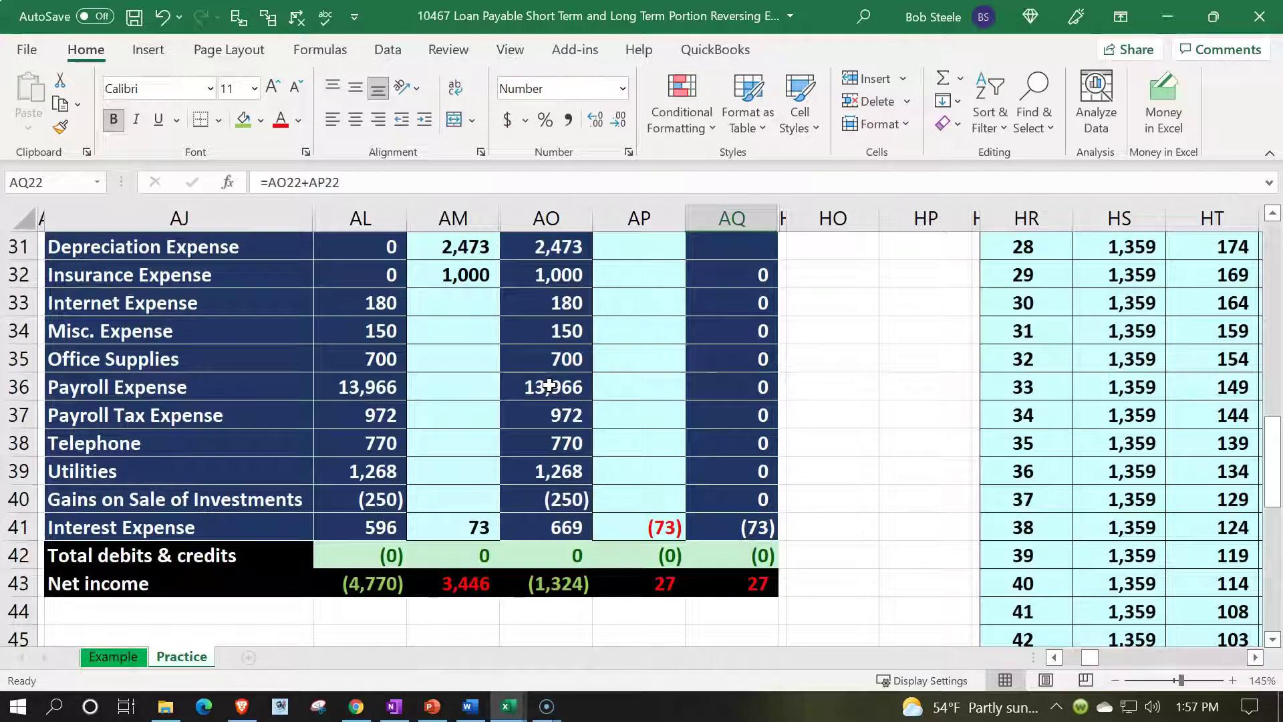
{"action": "left_click", "coordinate": [563, 588]}
{"action": "key", "text": "F2"}
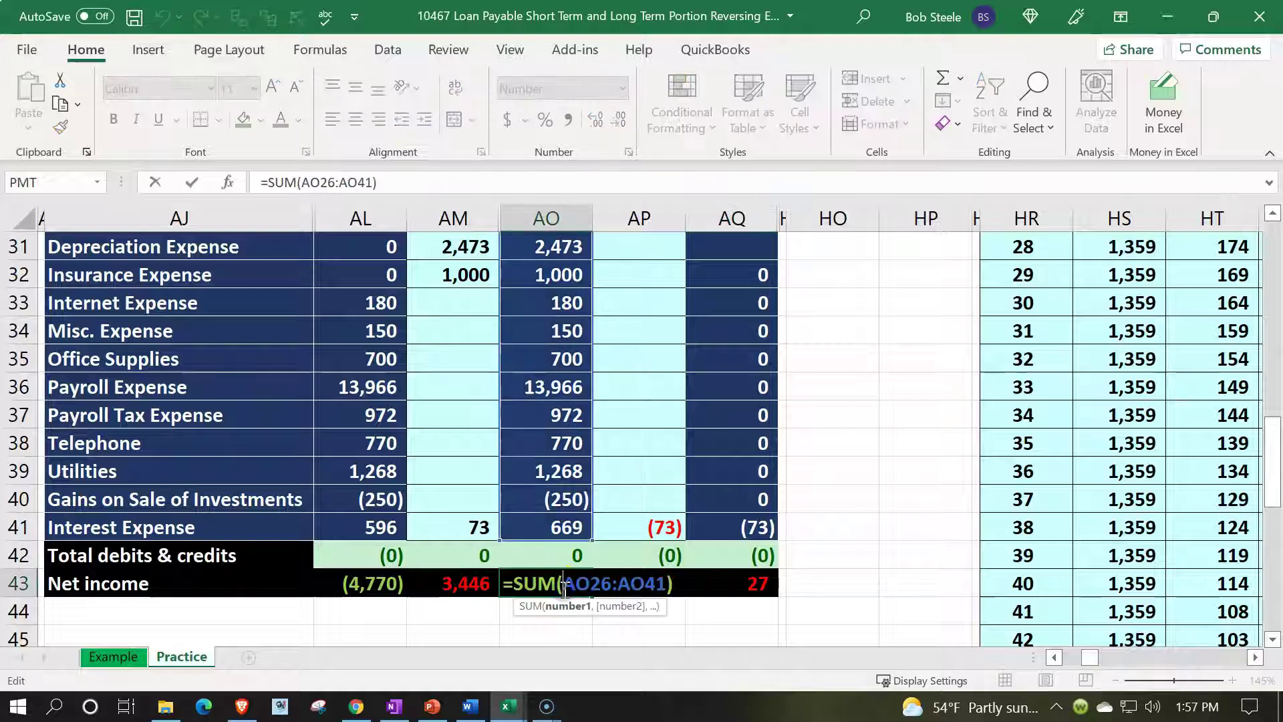
{"action": "key", "text": "Return"}
{"action": "key", "text": "Left"}
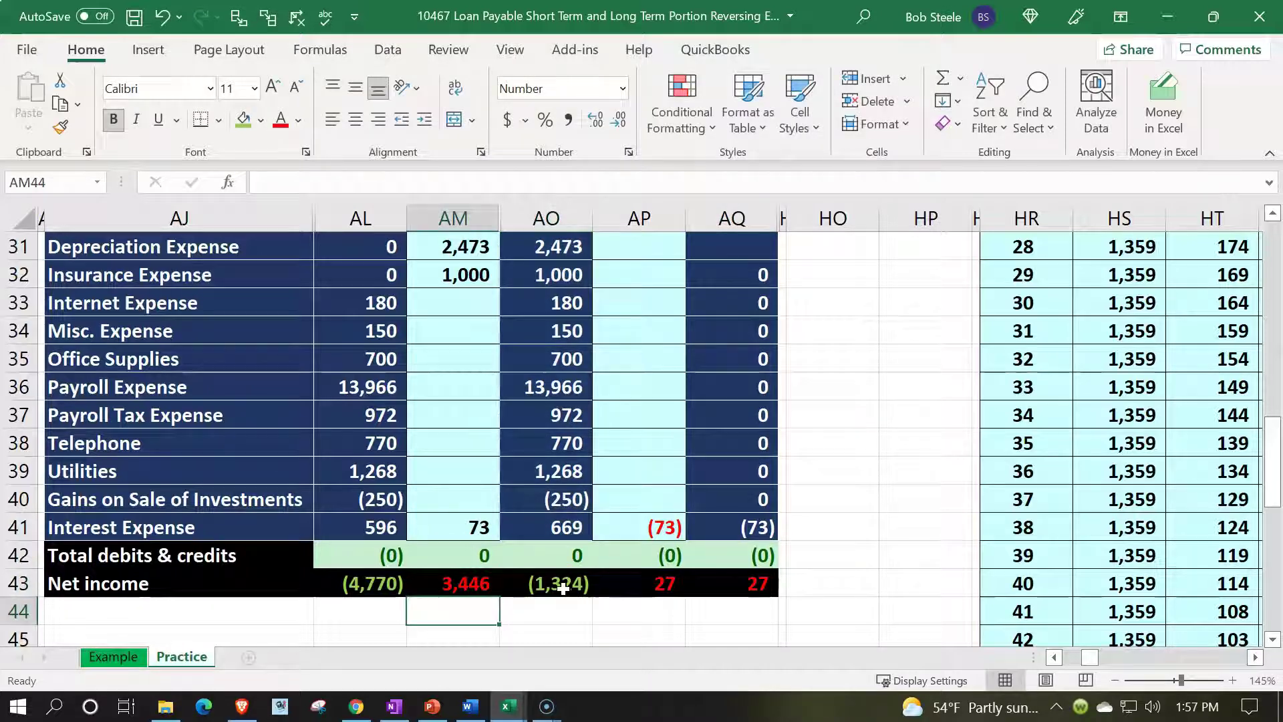
Step: Review the 3/01 reversing entries in column AP from the header down to the total debits and credits and net income rows
{"action": "scroll", "coordinate": [563, 588], "scroll_direction": "up", "scroll_amount": 10}
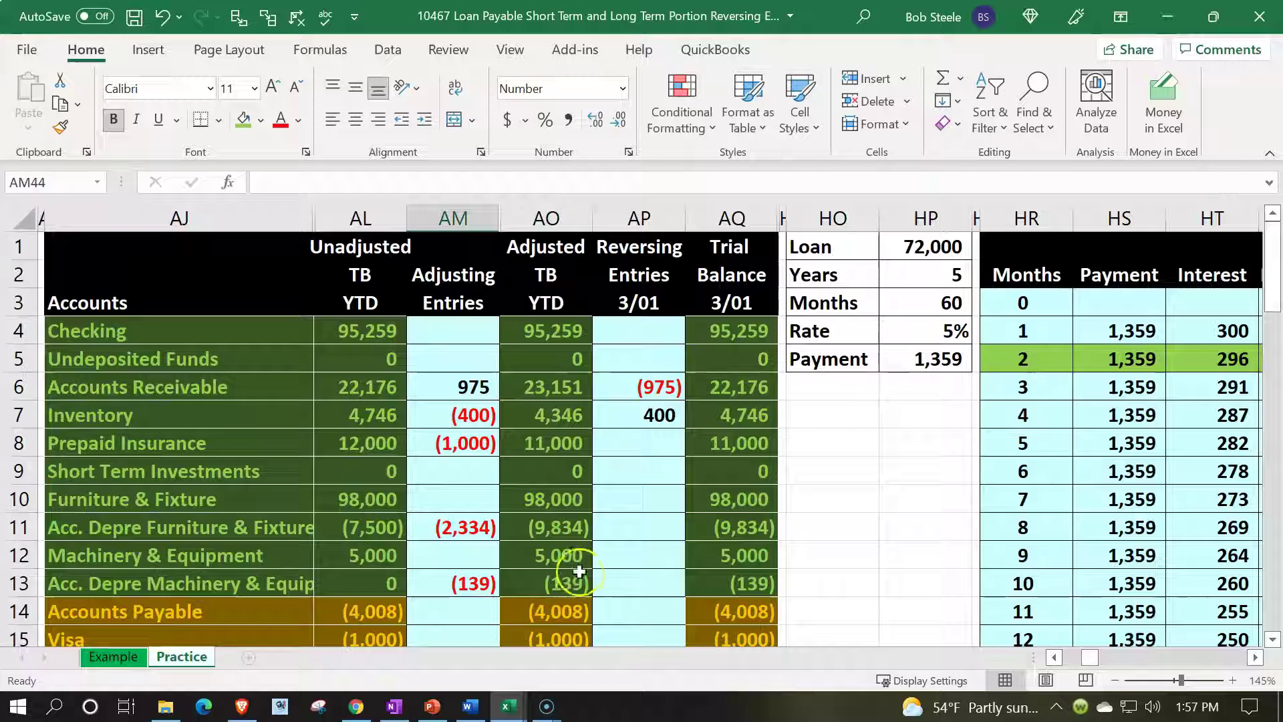
{"action": "left_click", "coordinate": [612, 535]}
{"action": "scroll", "coordinate": [612, 534], "scroll_direction": "down", "scroll_amount": 3}
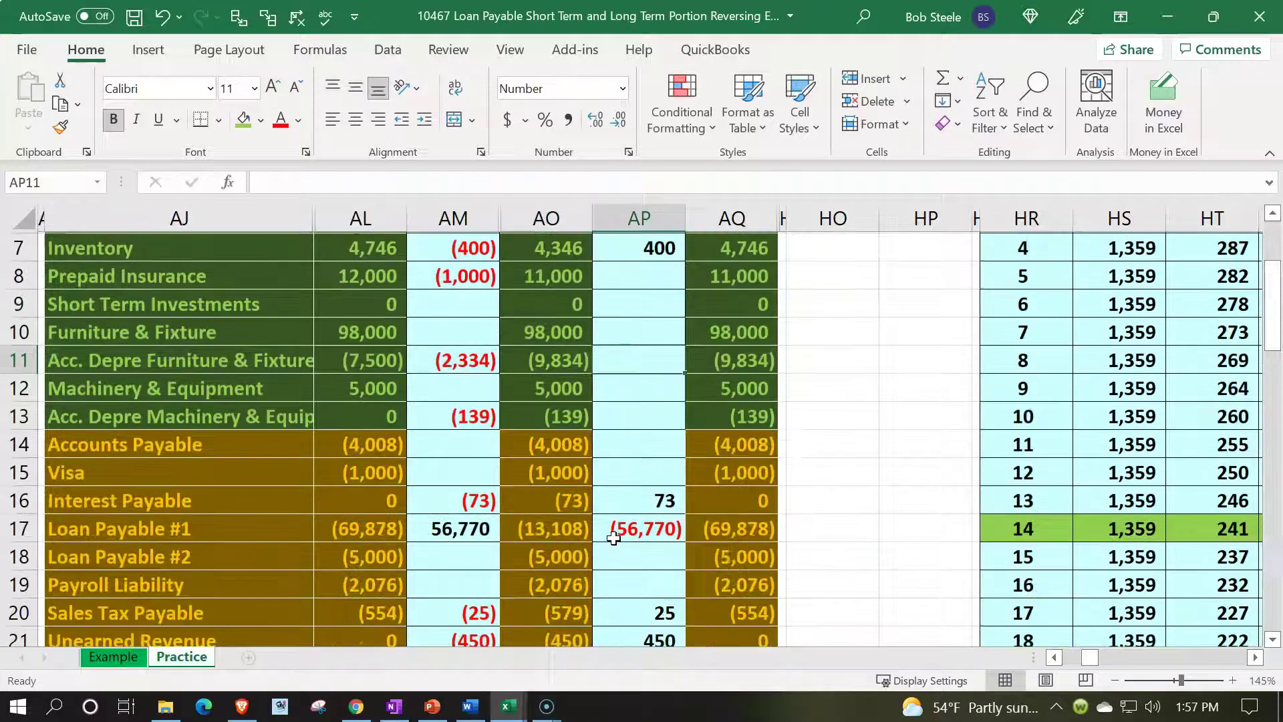
{"action": "scroll", "coordinate": [614, 538], "scroll_direction": "down", "scroll_amount": 6}
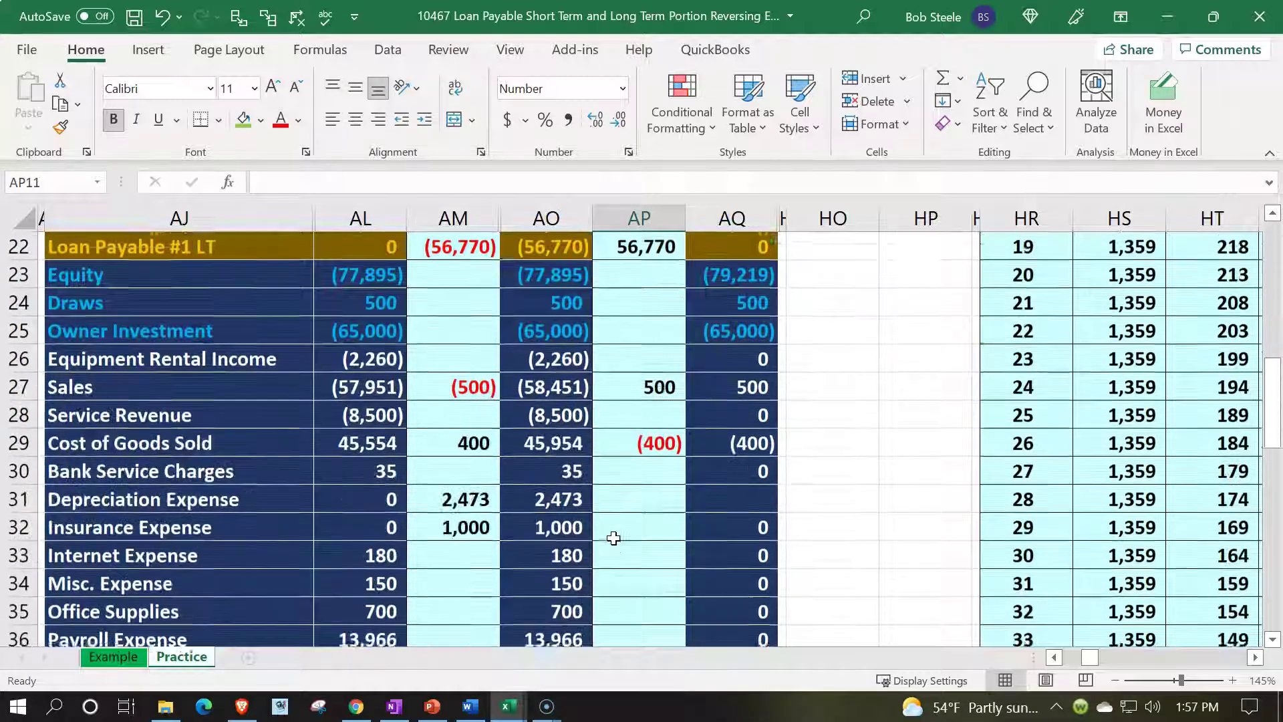
{"action": "scroll", "coordinate": [613, 538], "scroll_direction": "down", "scroll_amount": 1}
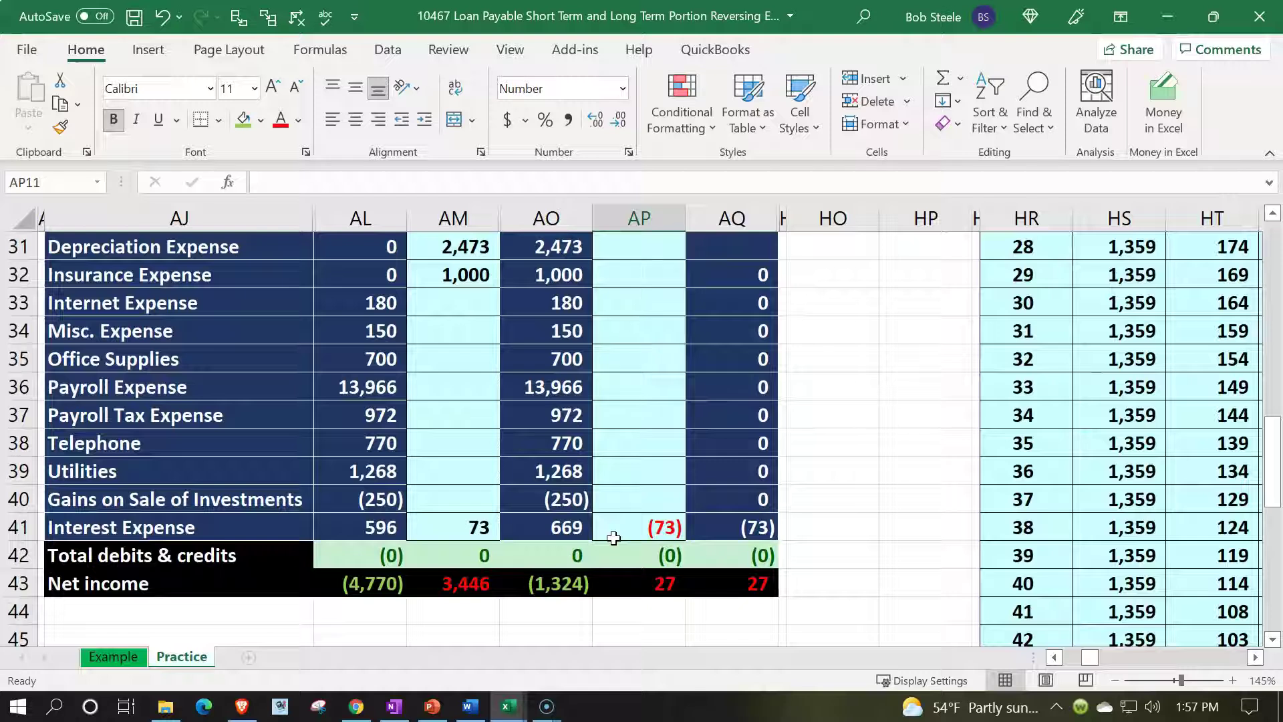